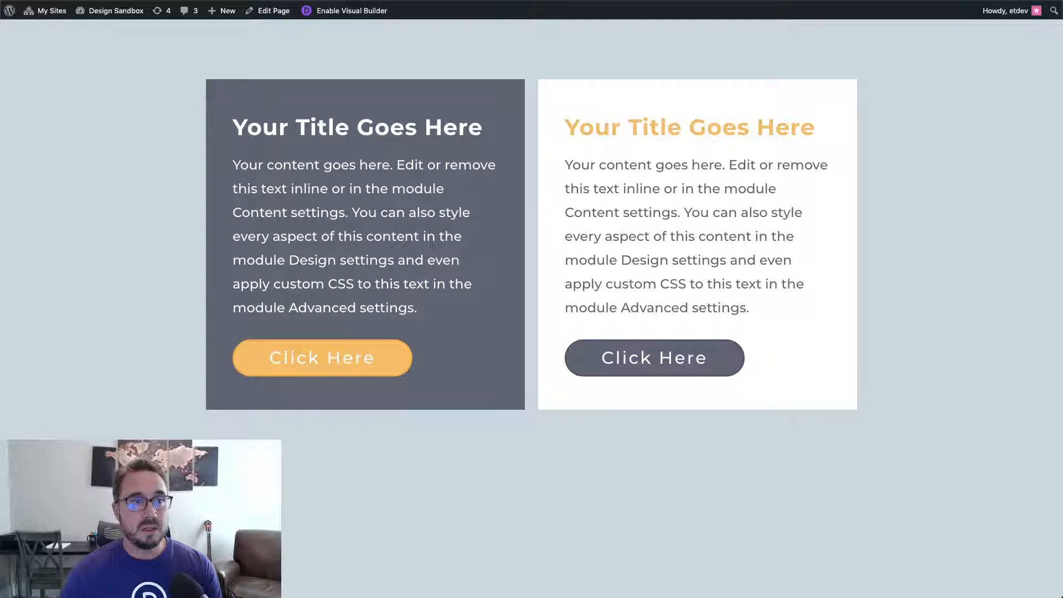
- Preview the two-card page in the browser's responsive device view and vary the viewport width to check the cards' layout
right_click(959, 138)
click(975, 299)
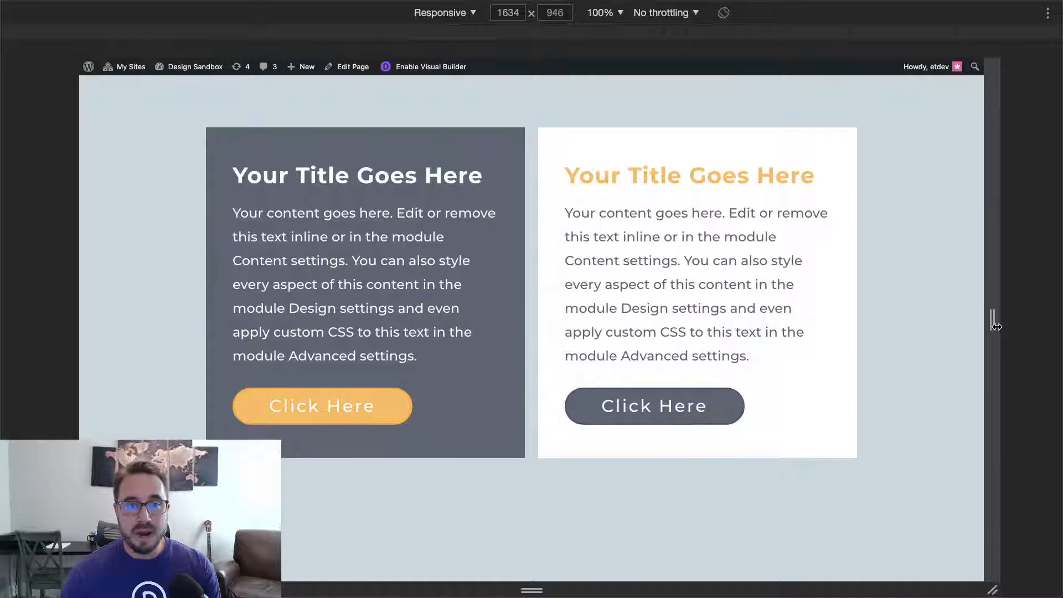
drag(992, 326, 927, 299)
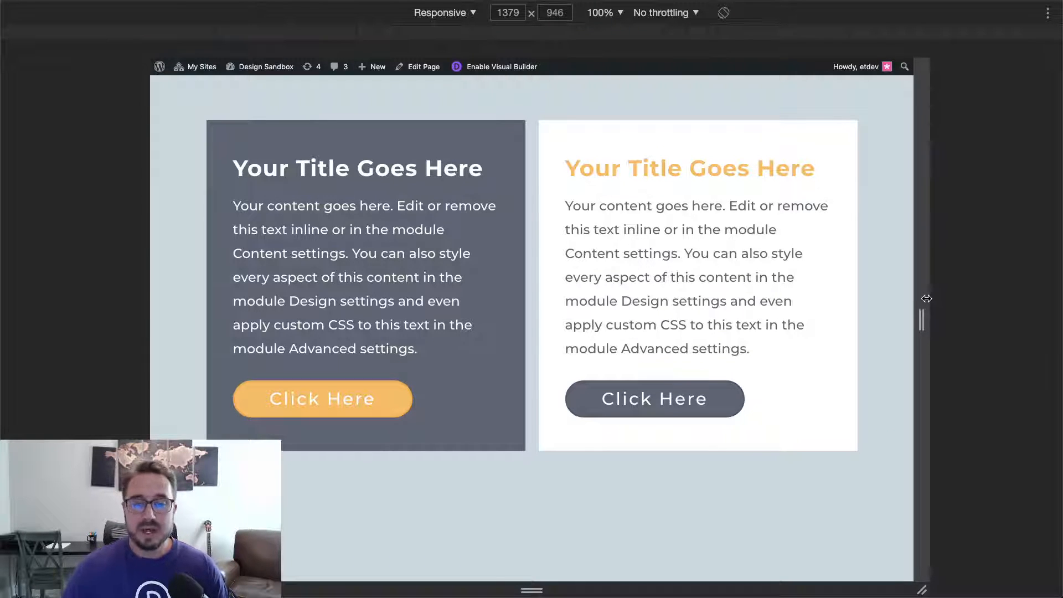
drag(926, 298, 897, 278)
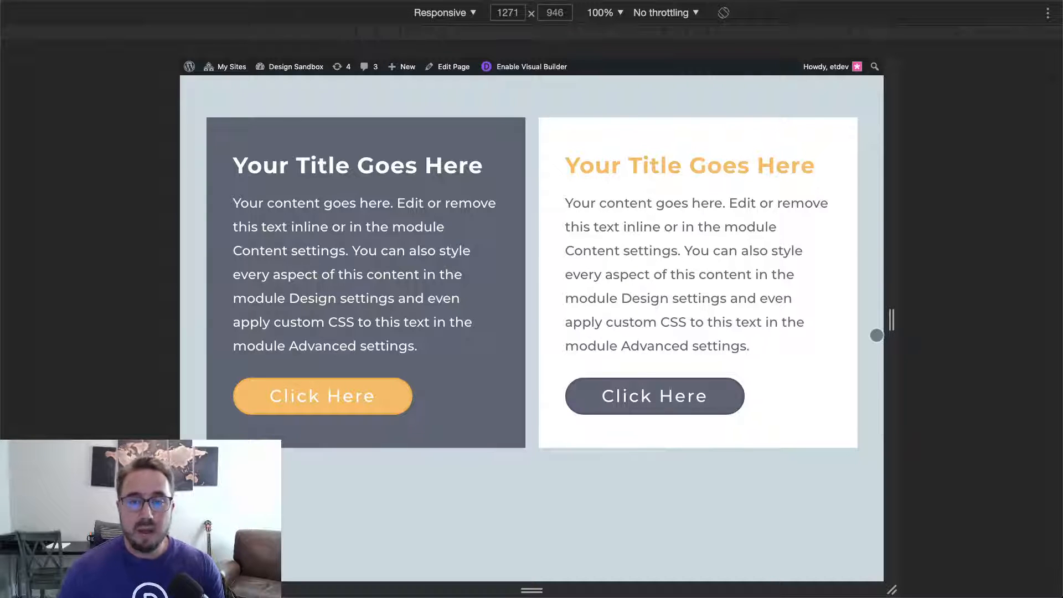
drag(891, 320, 1055, 319)
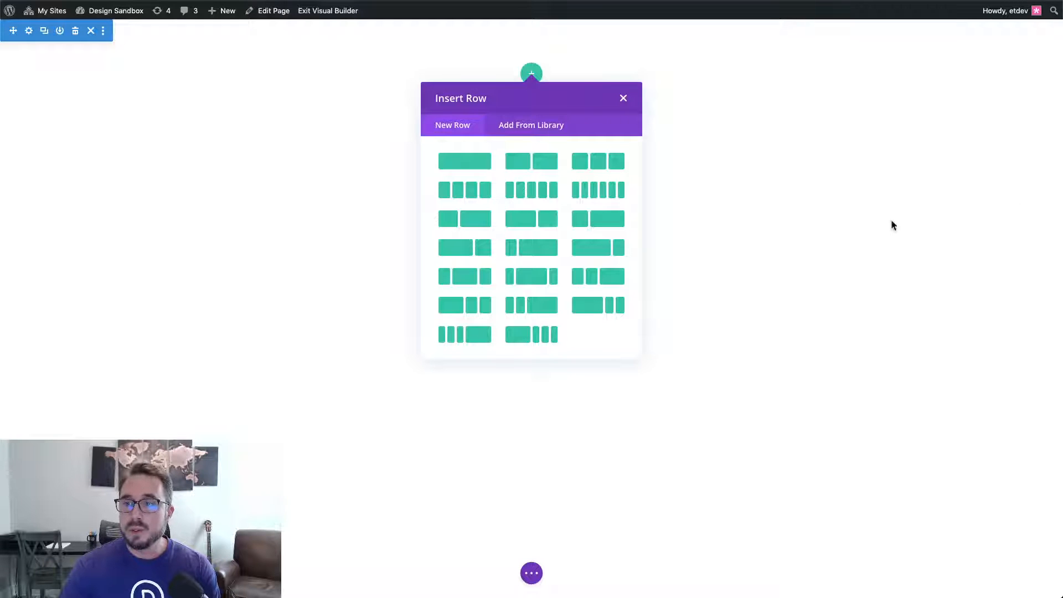
- Insert a single-column row without adding a module, and open the new row's settings
click(479, 162)
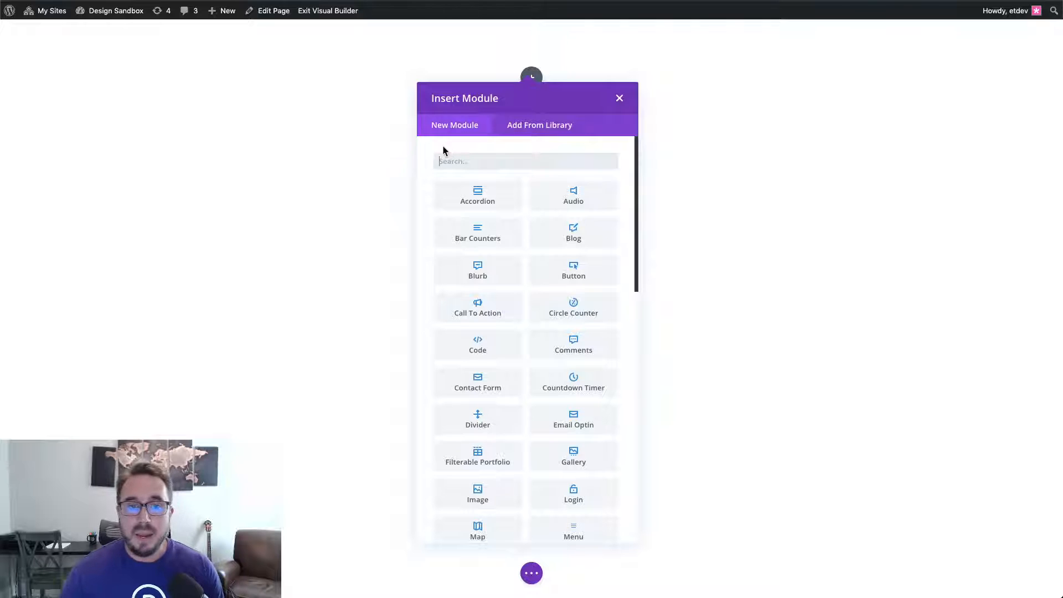
click(620, 99)
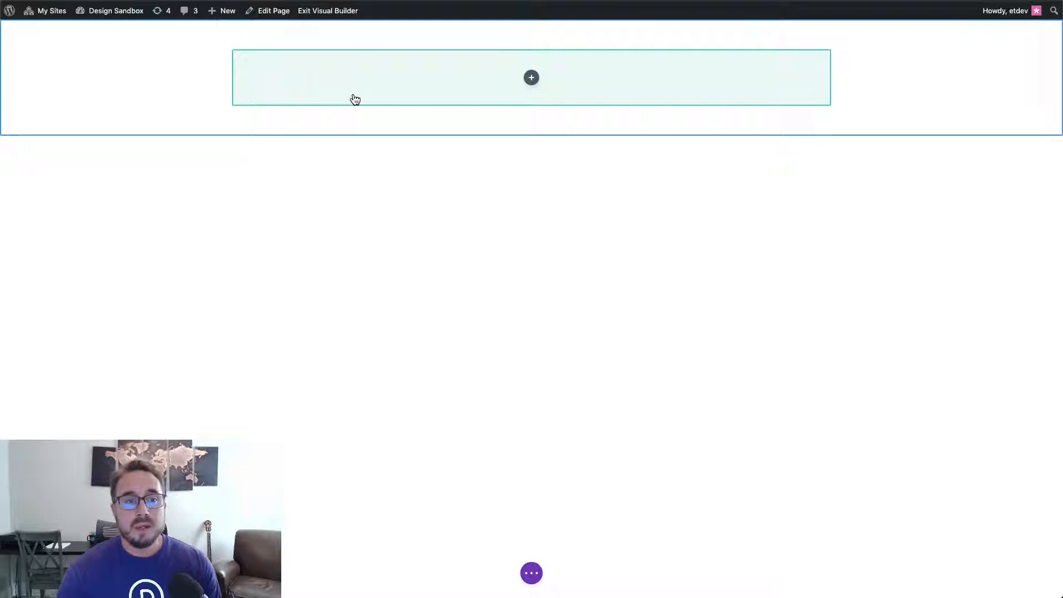
mouse_move(307, 78)
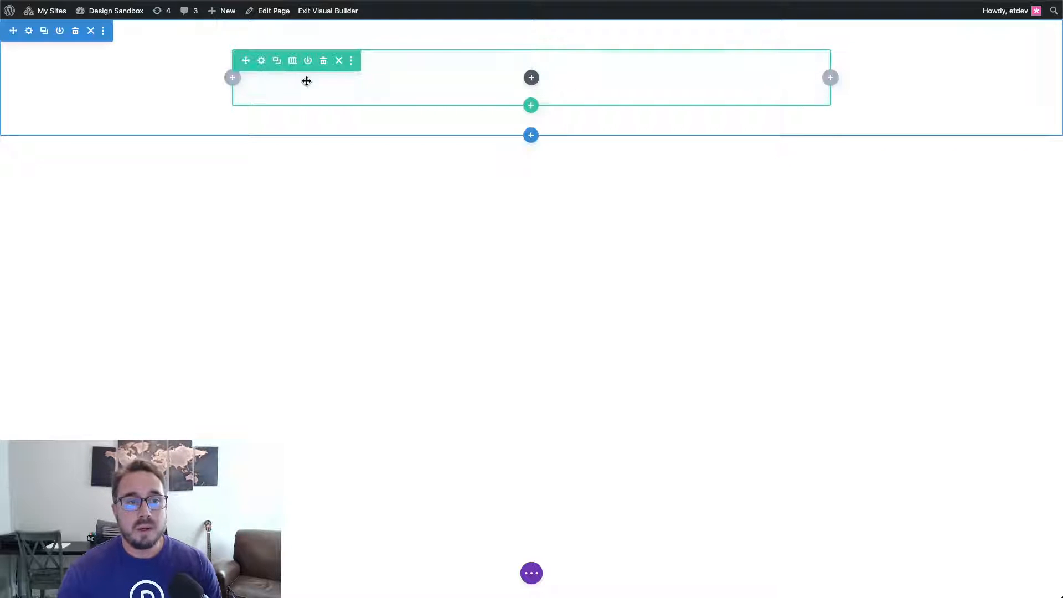
click(262, 62)
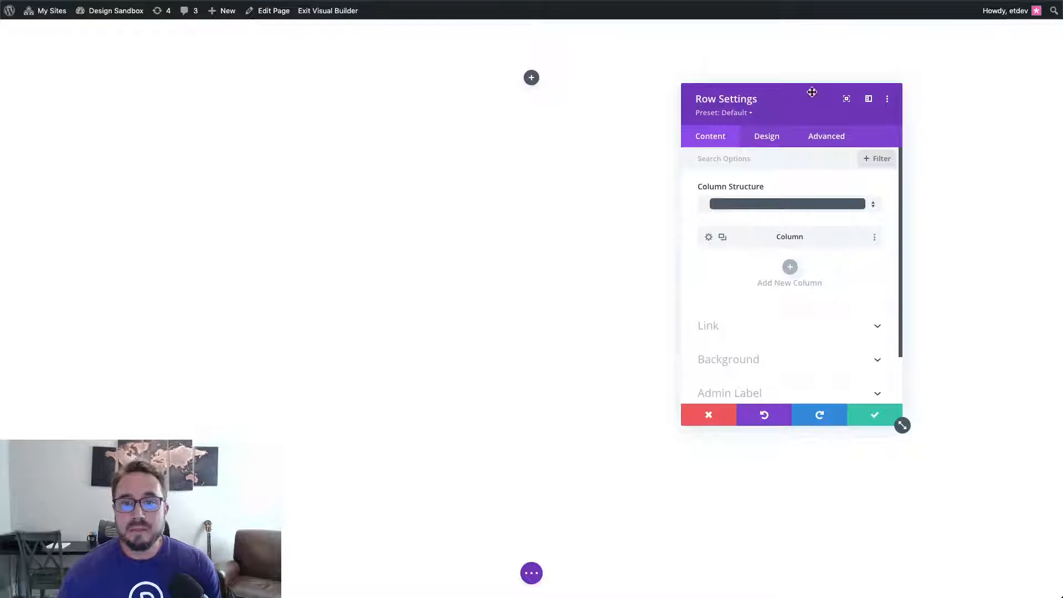
drag(802, 97, 833, 68)
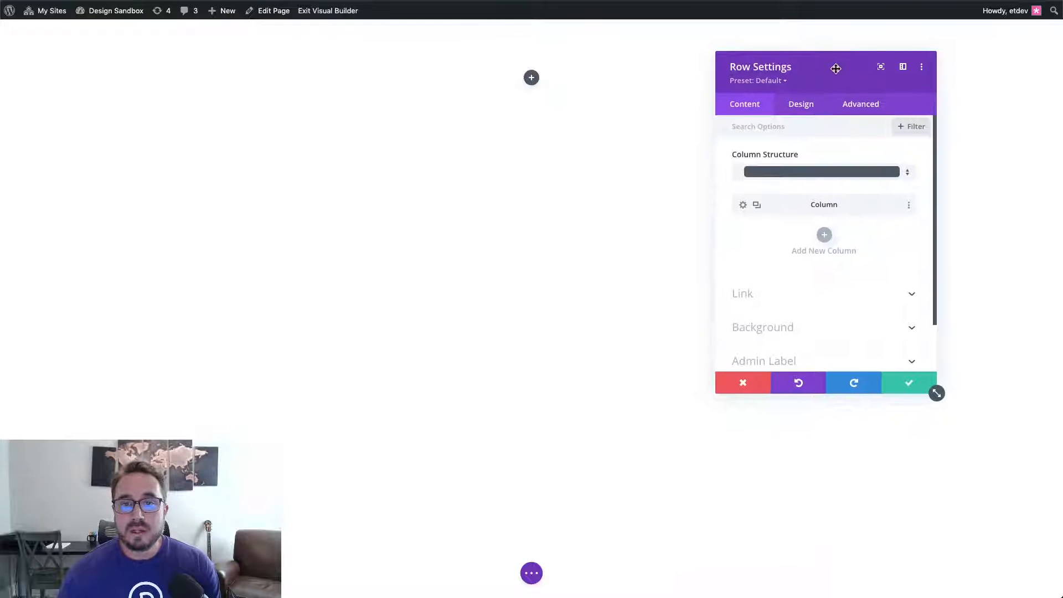
- Enable a custom gutter width in the row's sizing settings and set it to 1
click(744, 206)
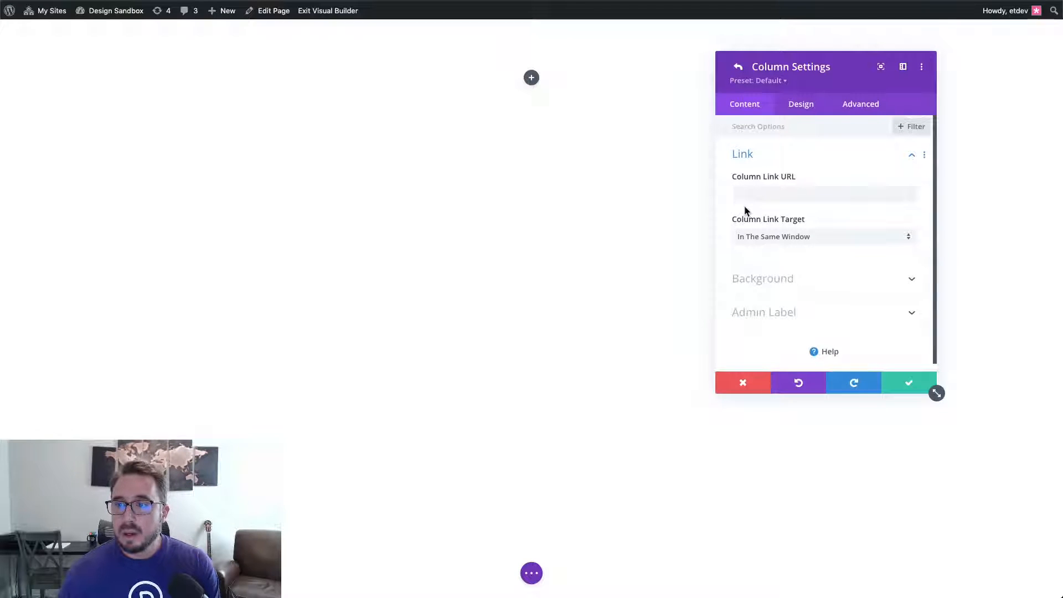
click(738, 66)
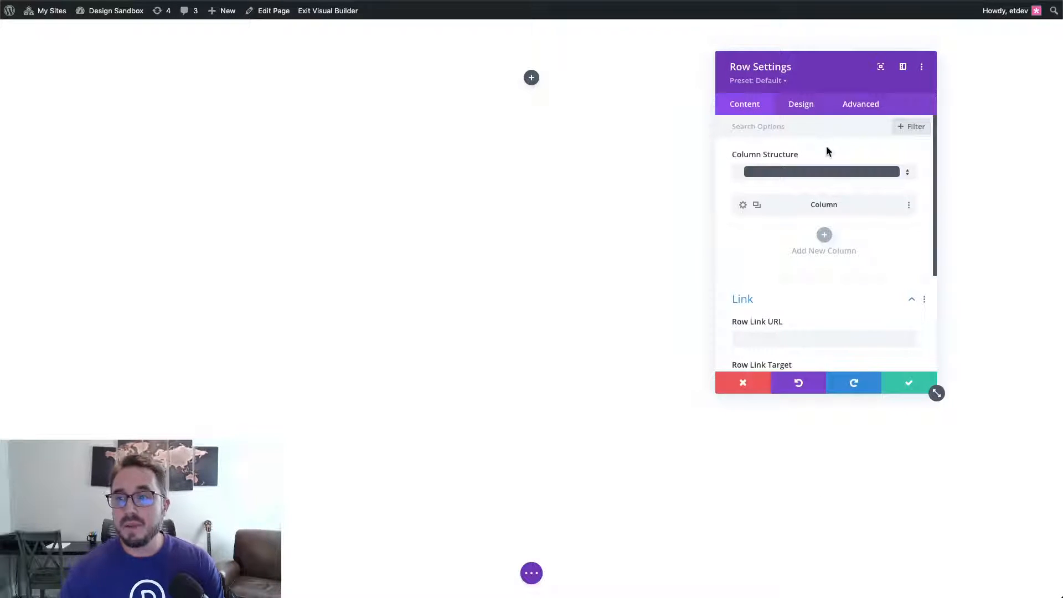
click(810, 112)
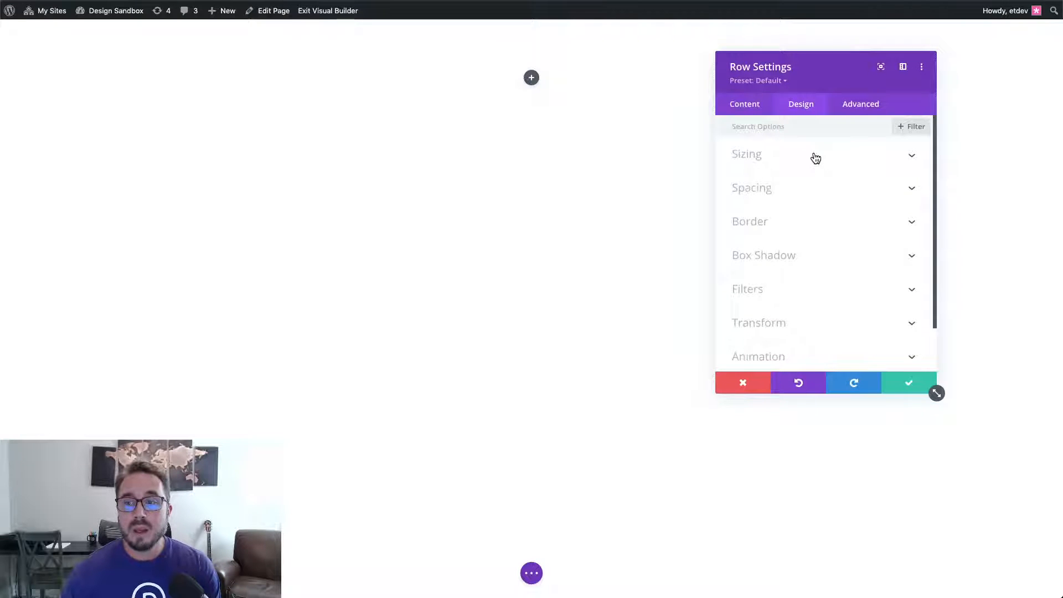
drag(830, 74, 945, 53)
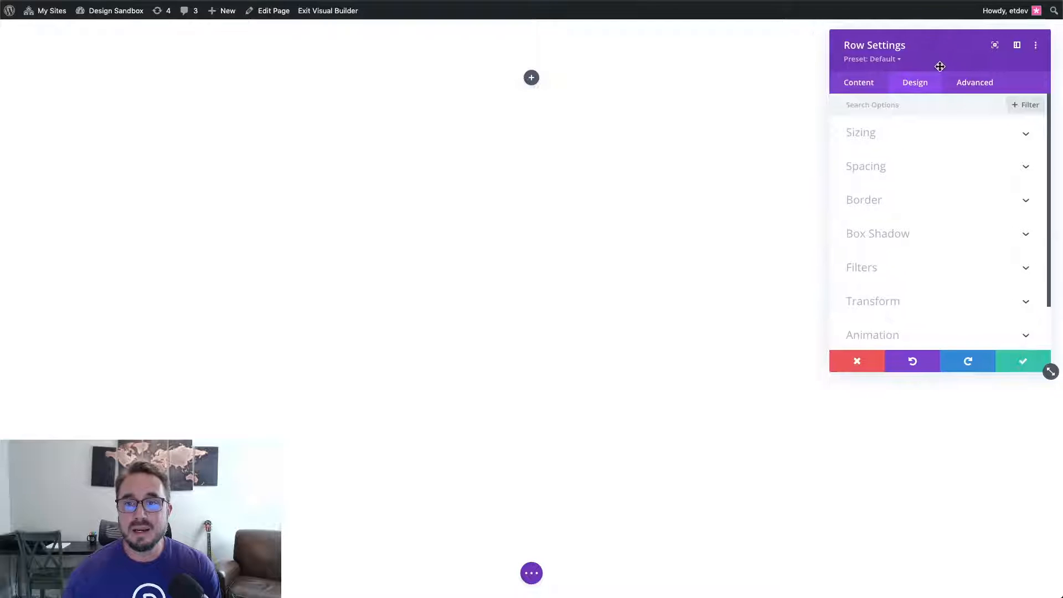
click(913, 141)
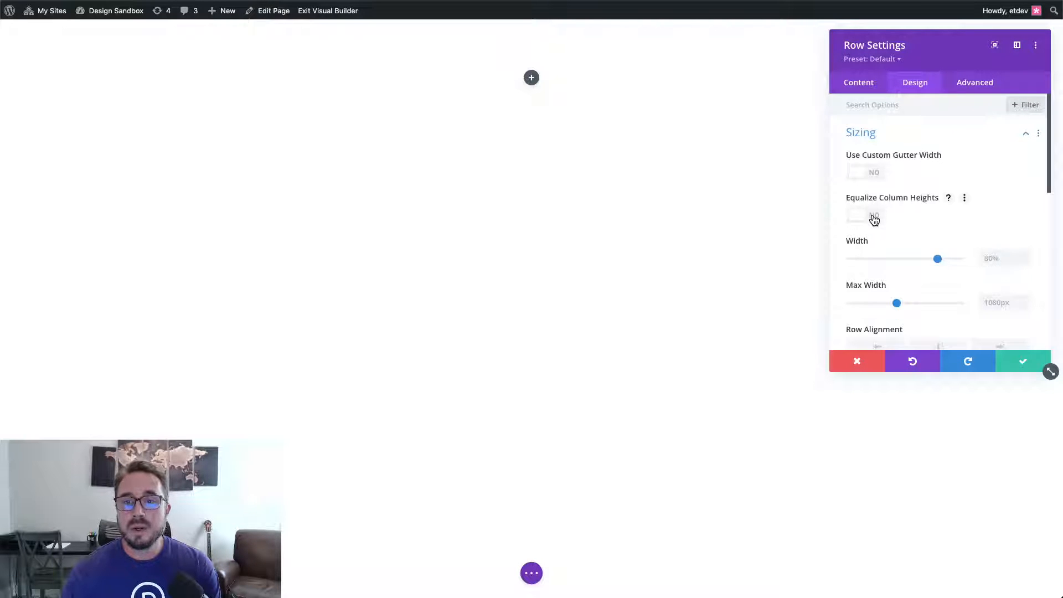
click(873, 173)
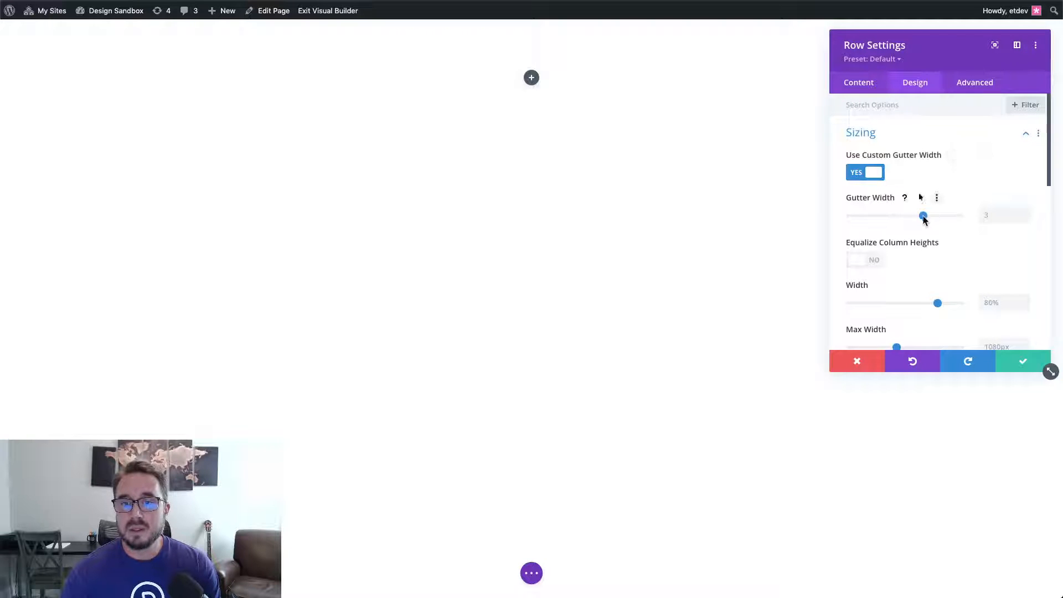
drag(866, 221, 833, 221)
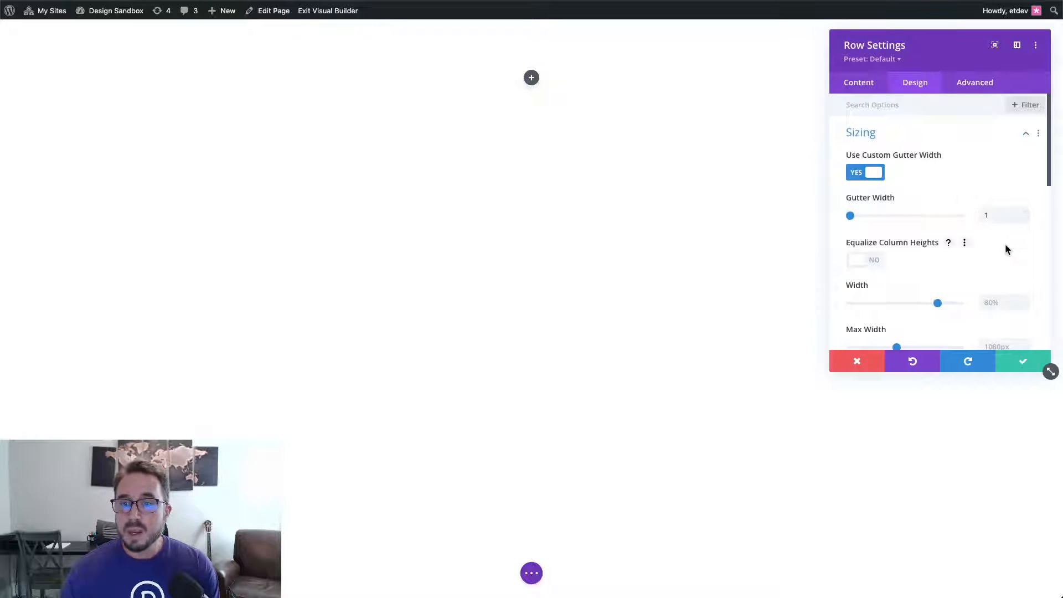
- Set the row's width to auto and its max width to 100%
scroll(978, 264, down, 1)
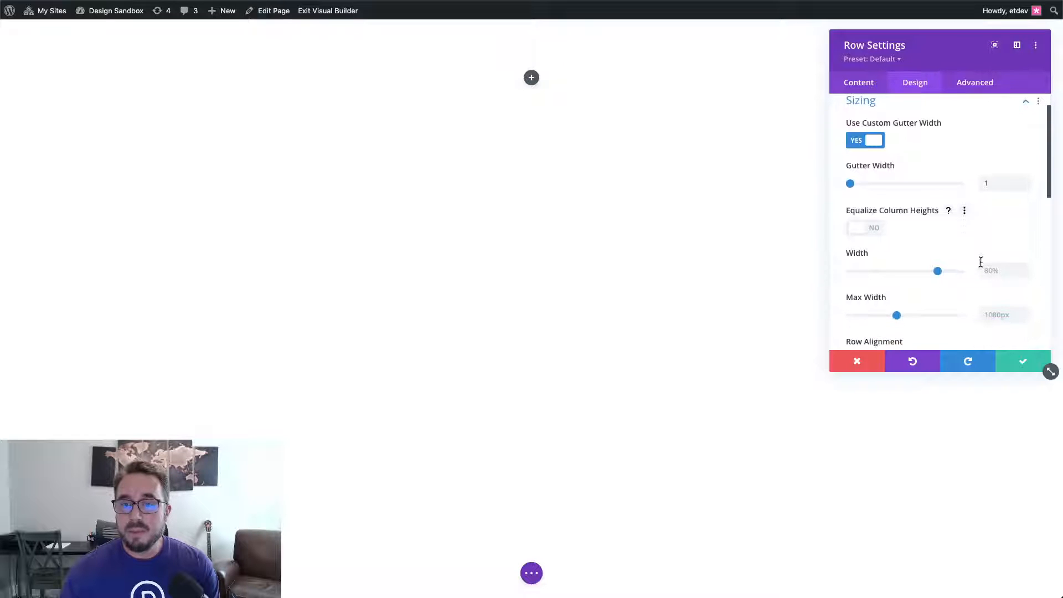
click(1007, 266)
text(auto)
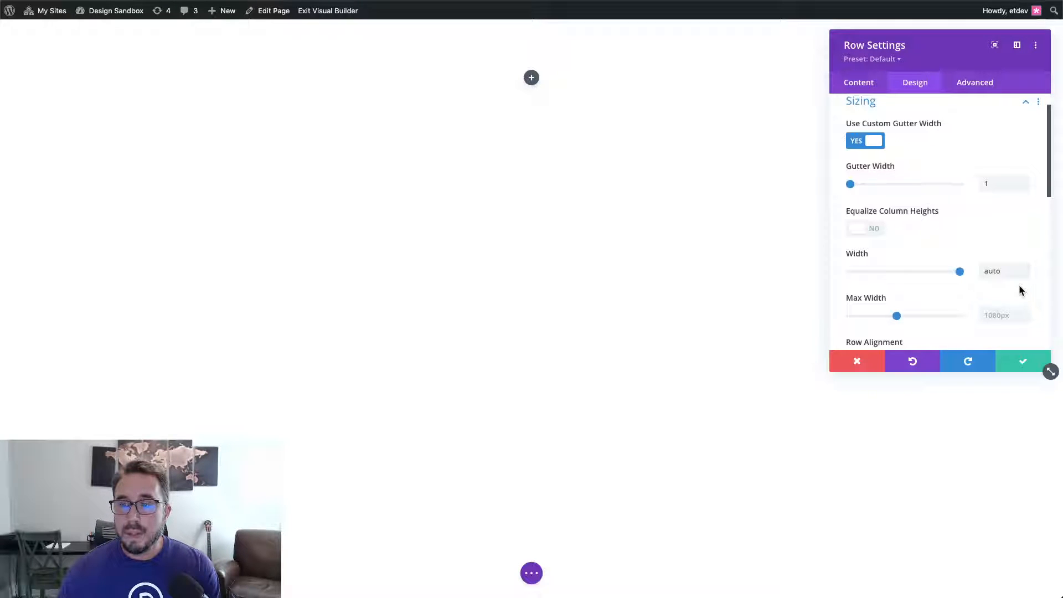
scroll(1018, 285, down, 1)
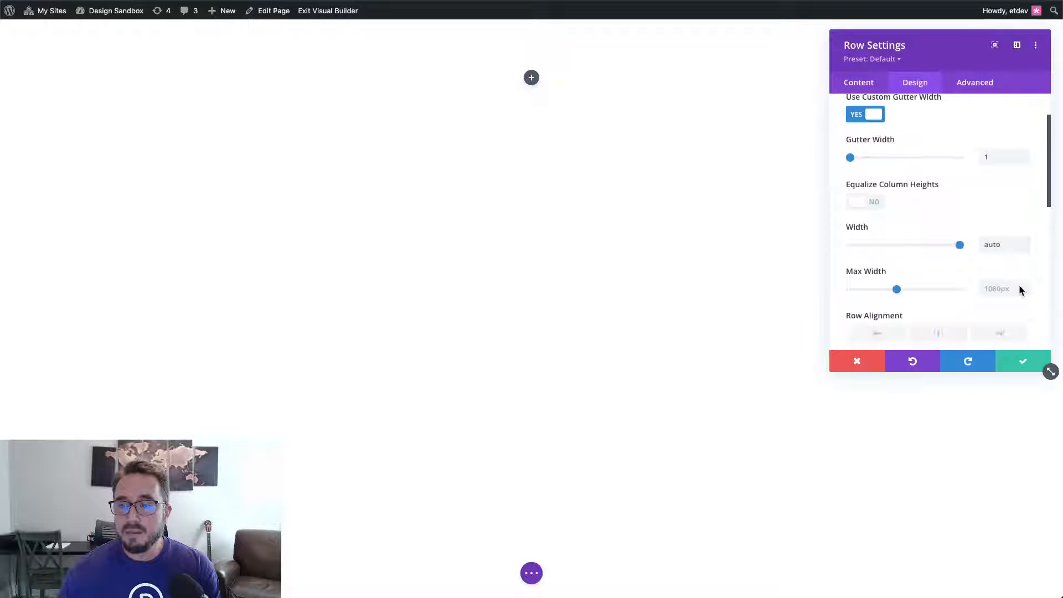
click(1005, 288)
text(100%)
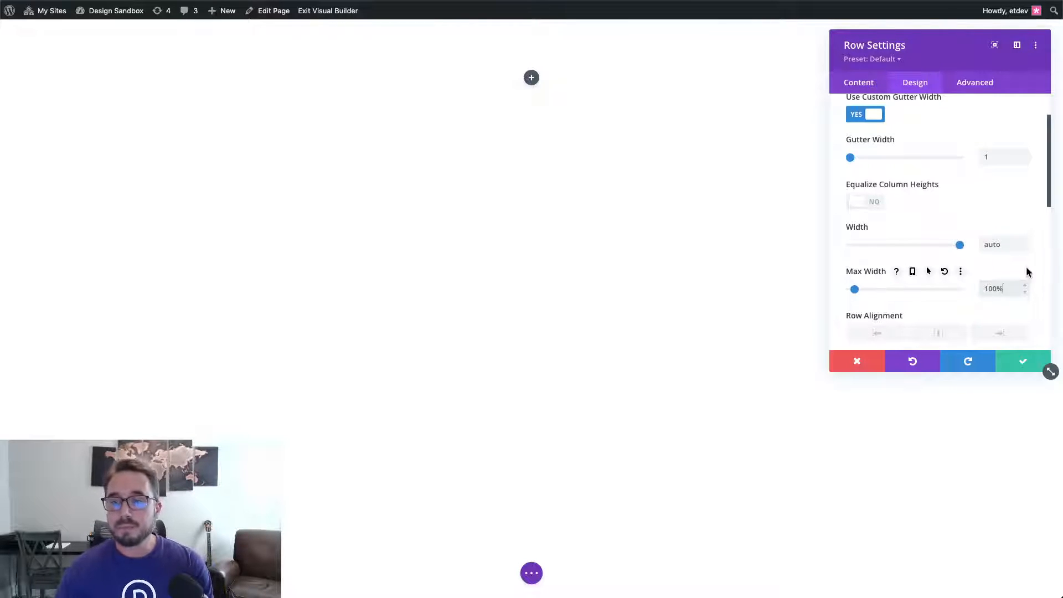
click(1040, 271)
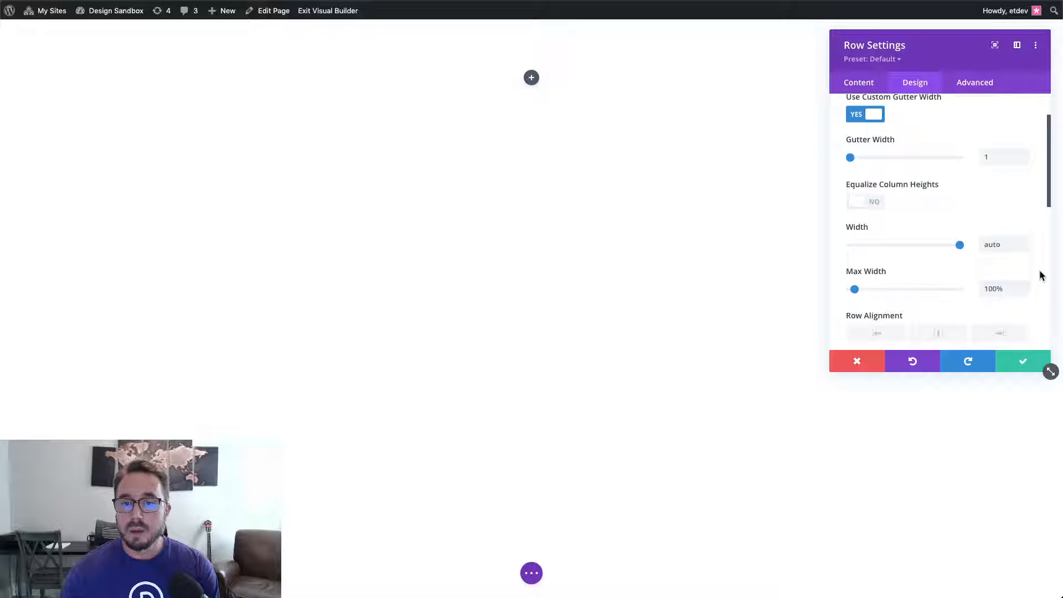
- Set the row's top and bottom padding to 5vw with linked values, and save the row settings
scroll(1040, 275, down, 5)
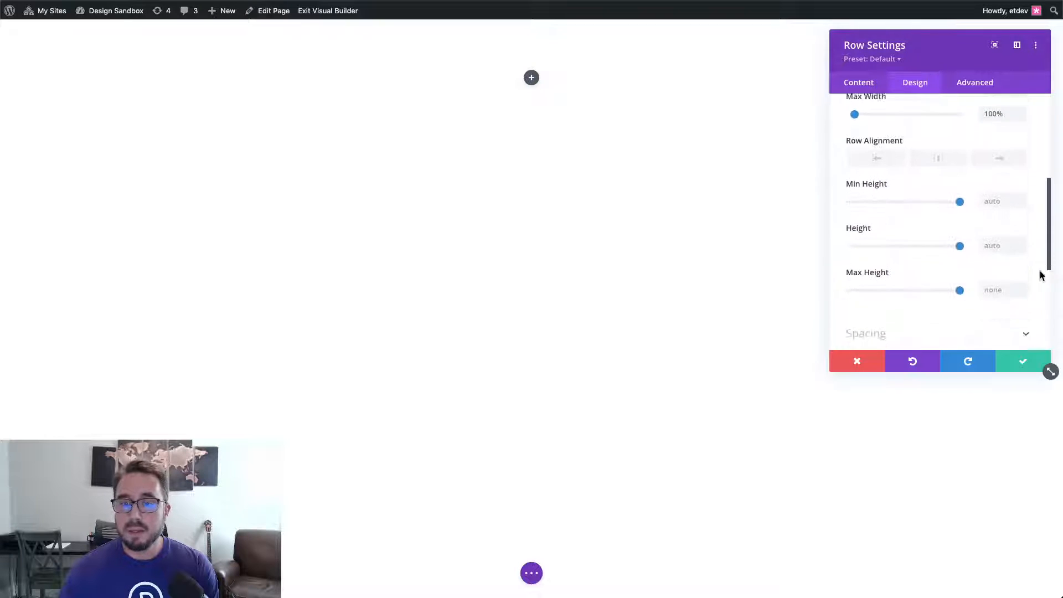
click(1006, 270)
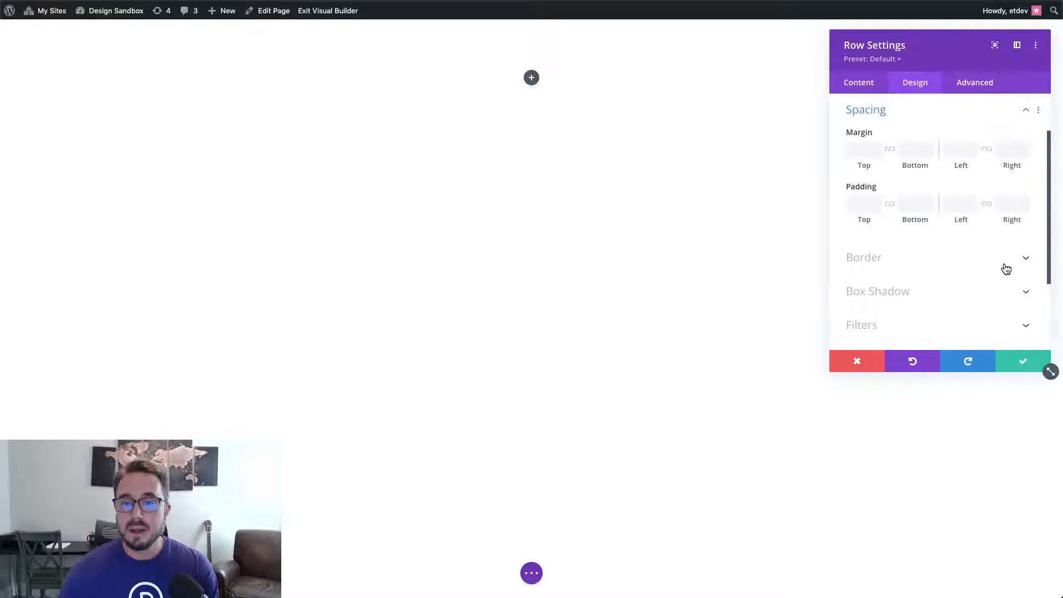
click(859, 204)
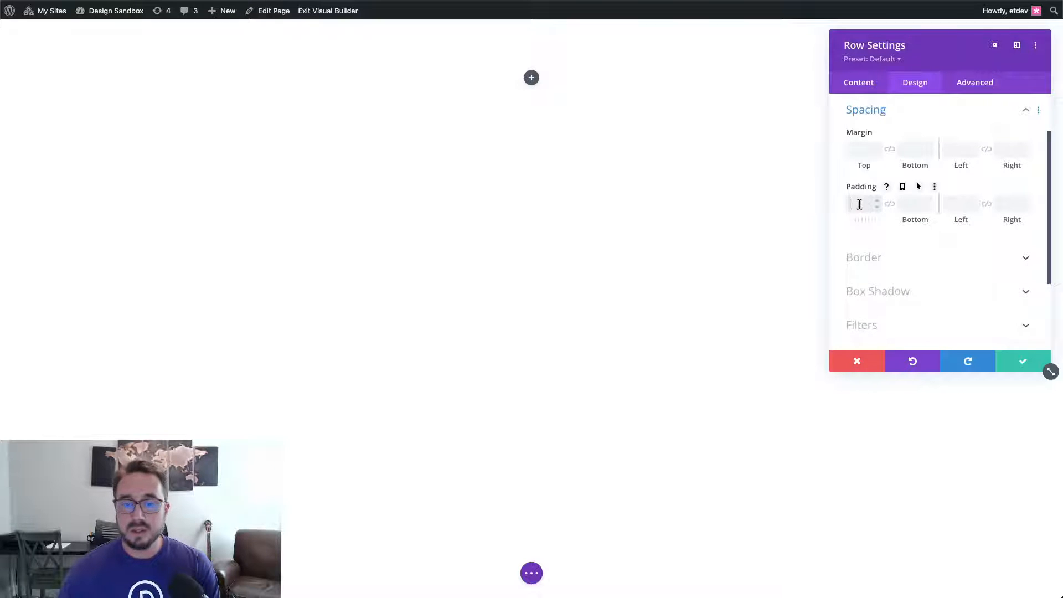
text(5vw)
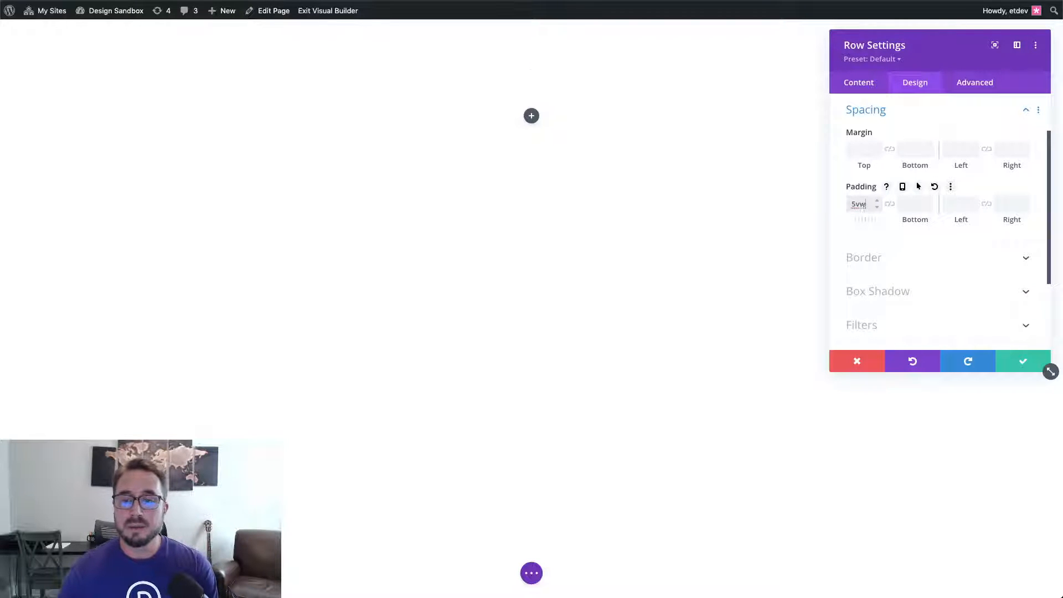
click(890, 204)
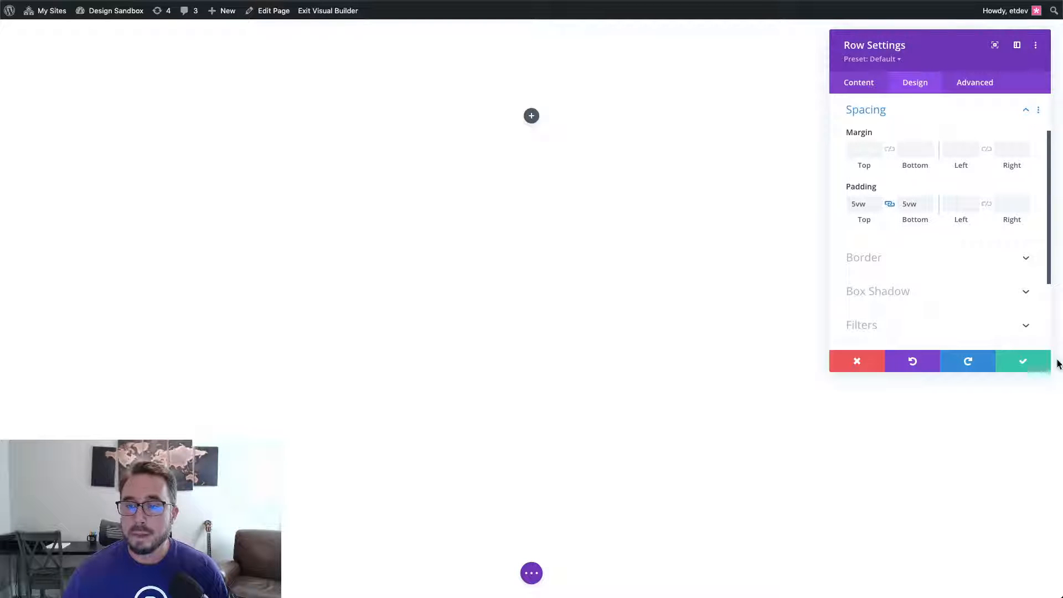
click(1024, 363)
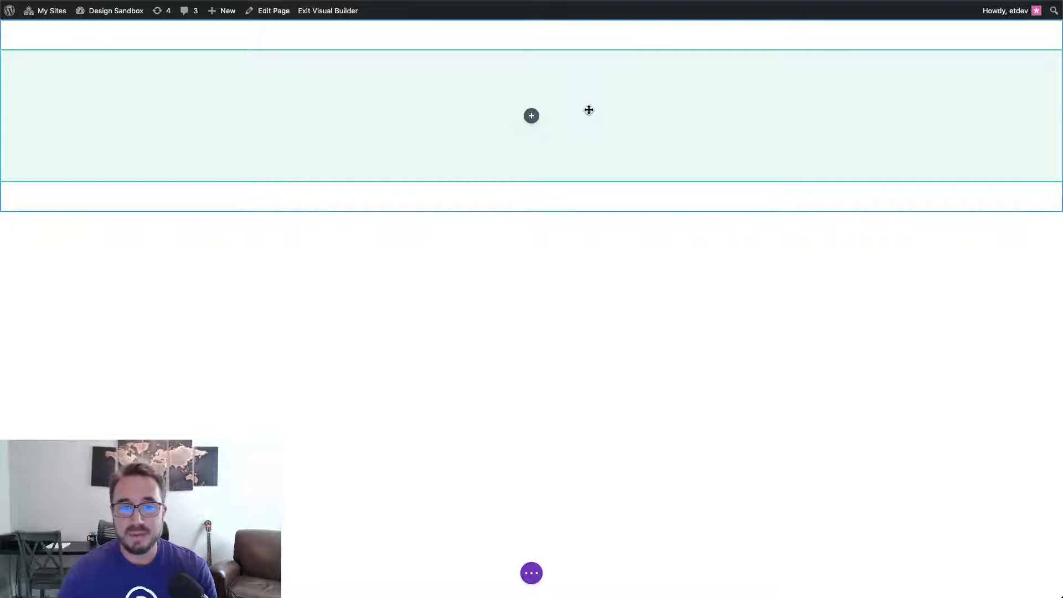
- Add a Call To Action module to the empty row
click(531, 118)
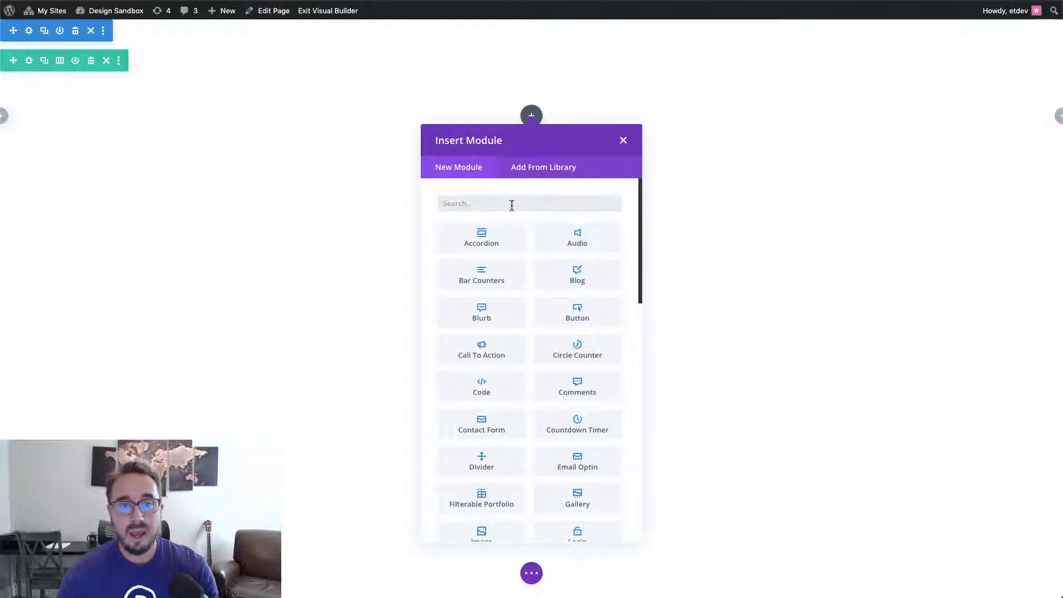
text(call)
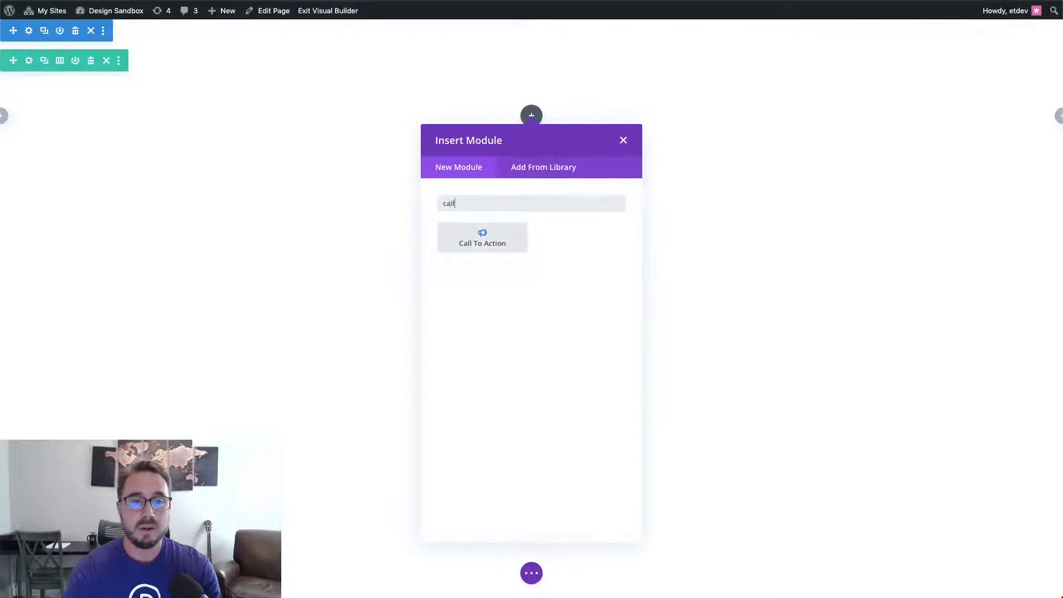
click(493, 238)
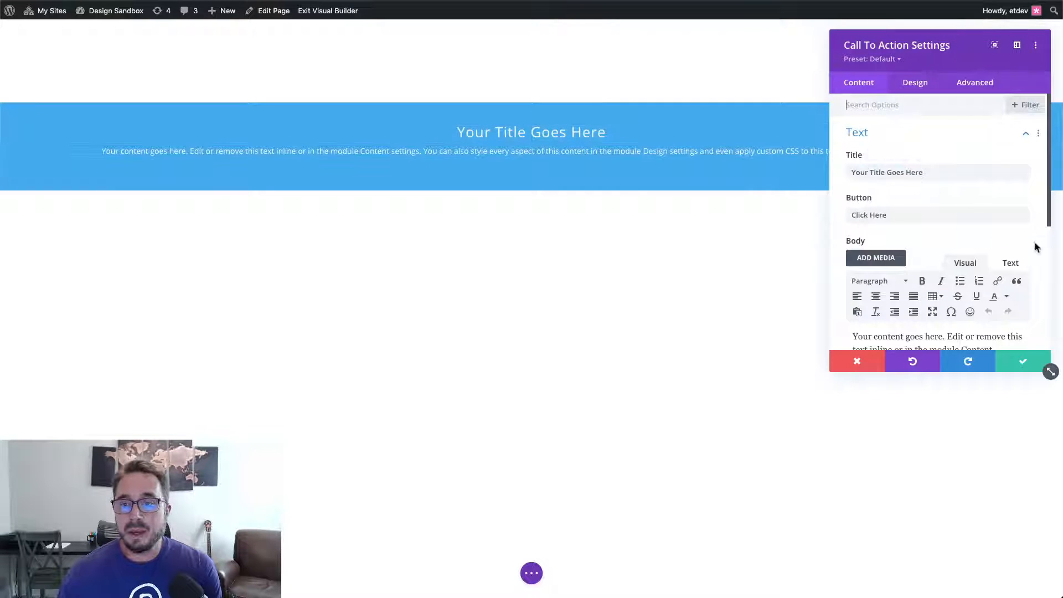
- Review the Call To Action module's title, button, body text and remaining content options
scroll(1035, 243, down, 5)
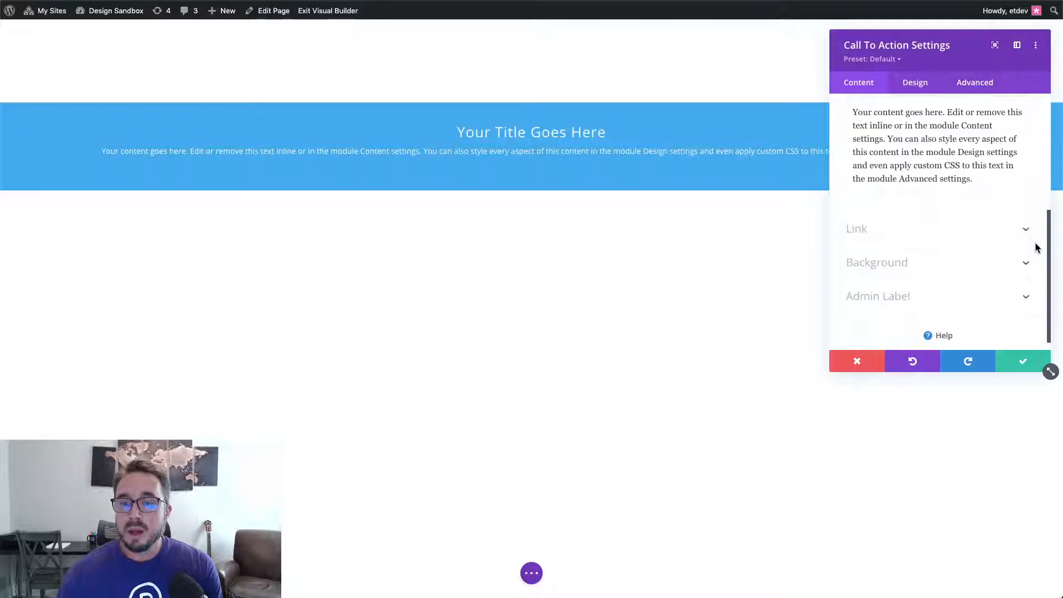
scroll(1037, 248, up, 5)
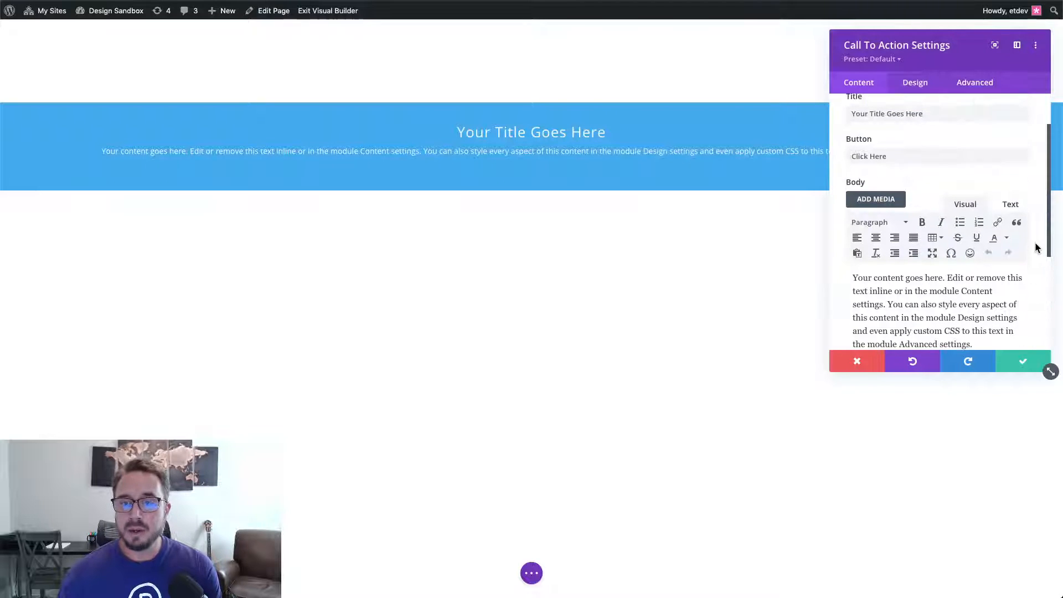
scroll(1036, 243, up, 2)
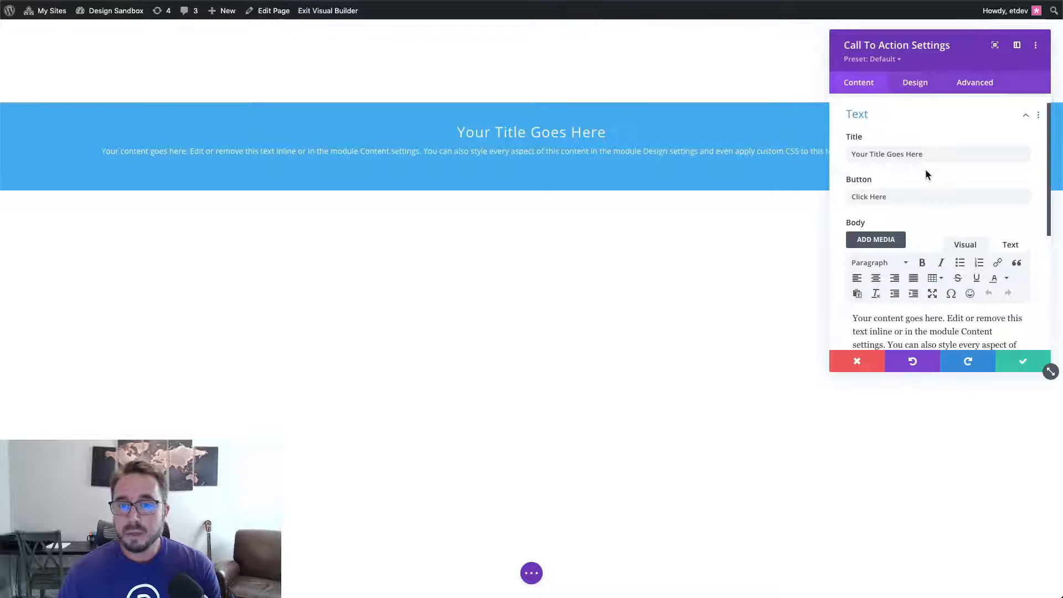
scroll(999, 210, down, 2)
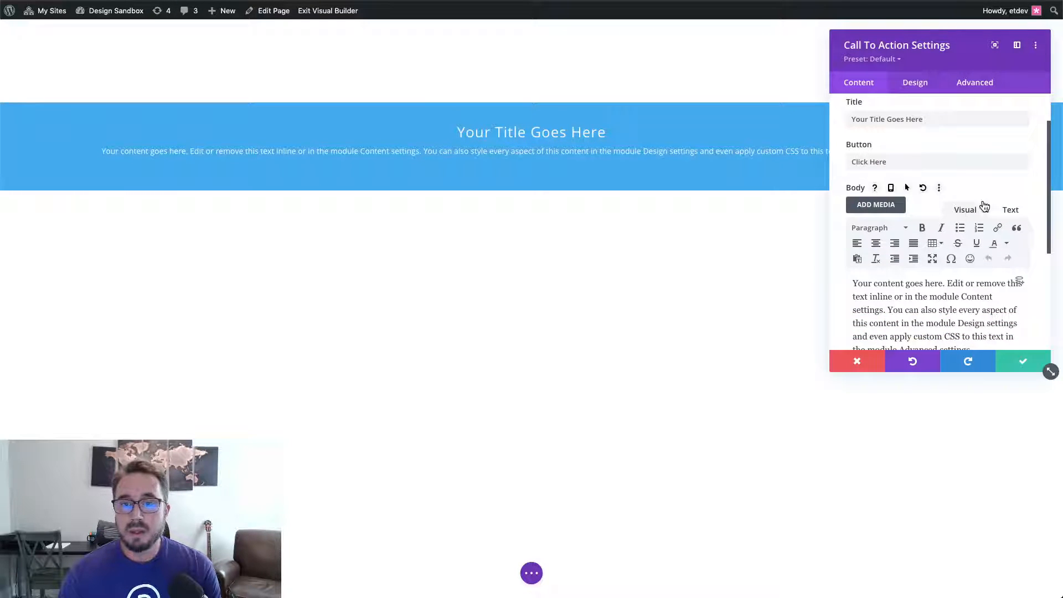
scroll(1041, 221, down, 5)
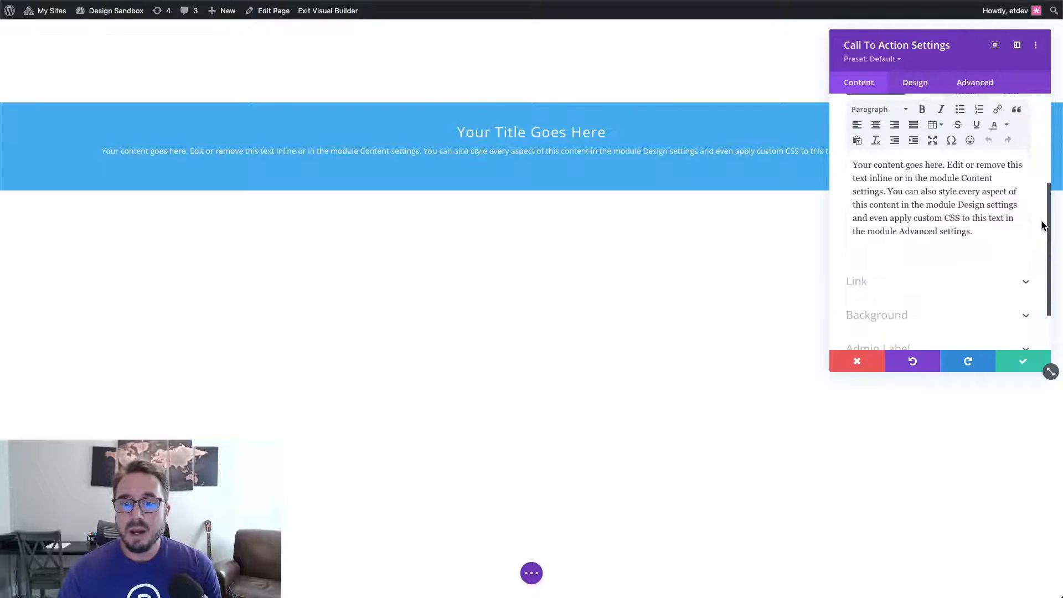
- Set the Call To Action module's button link URL to # and its background color to #5e6472
click(1013, 220)
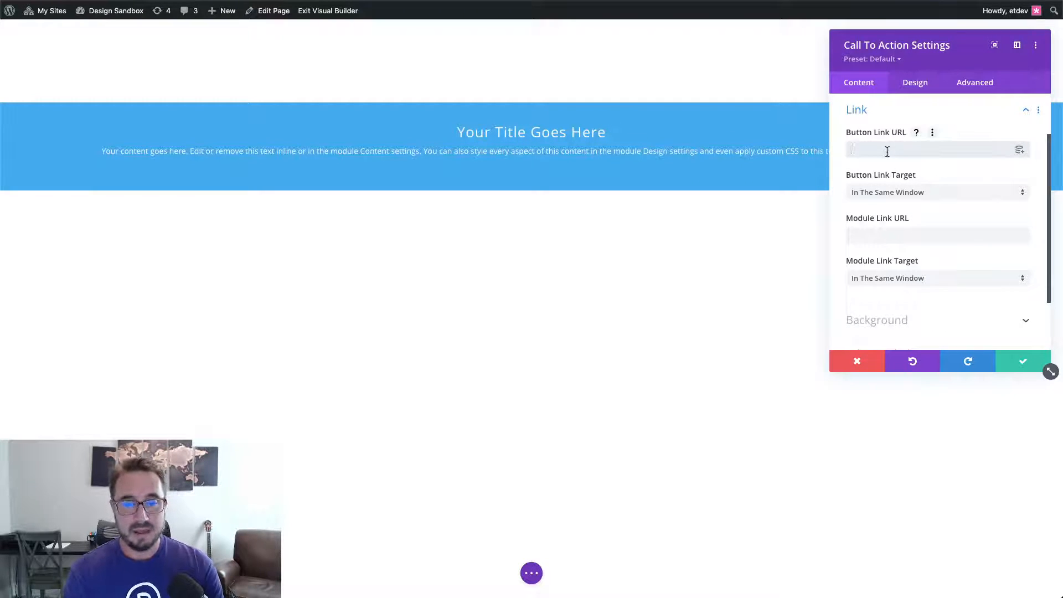
text(#)
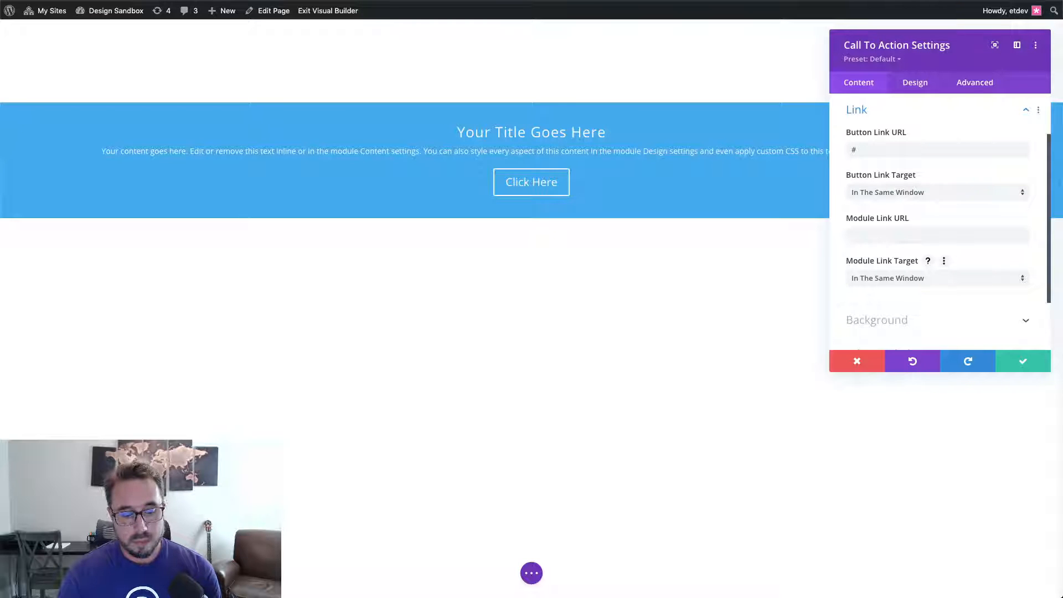
scroll(911, 263, down, 2)
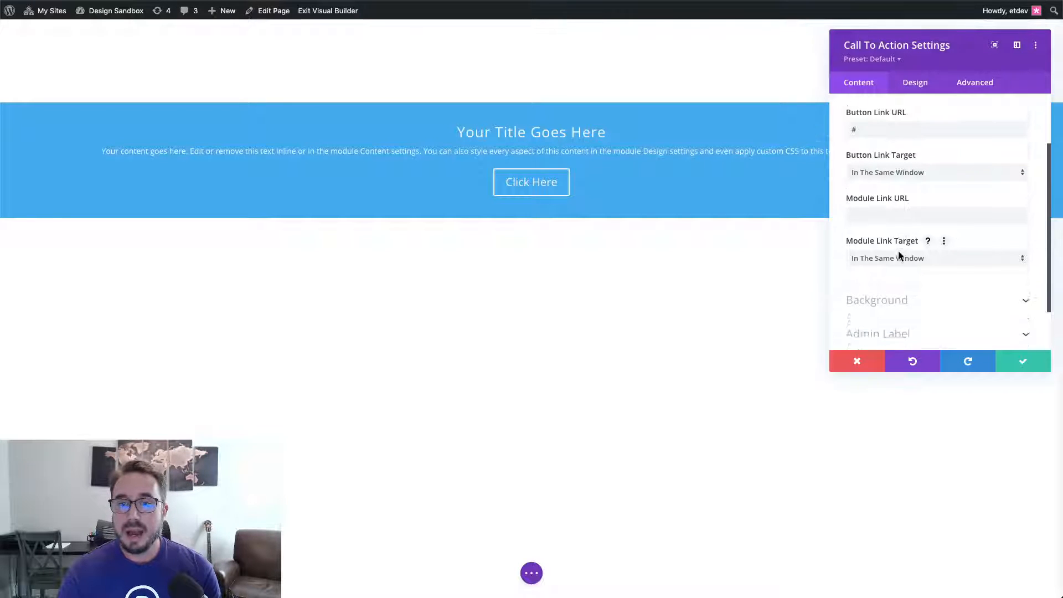
click(912, 296)
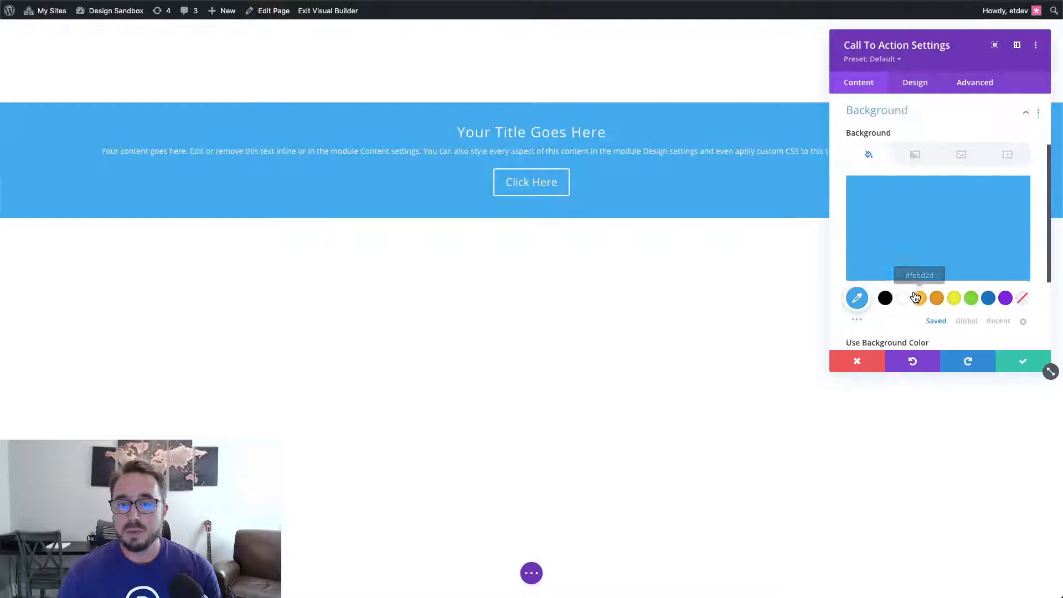
click(914, 259)
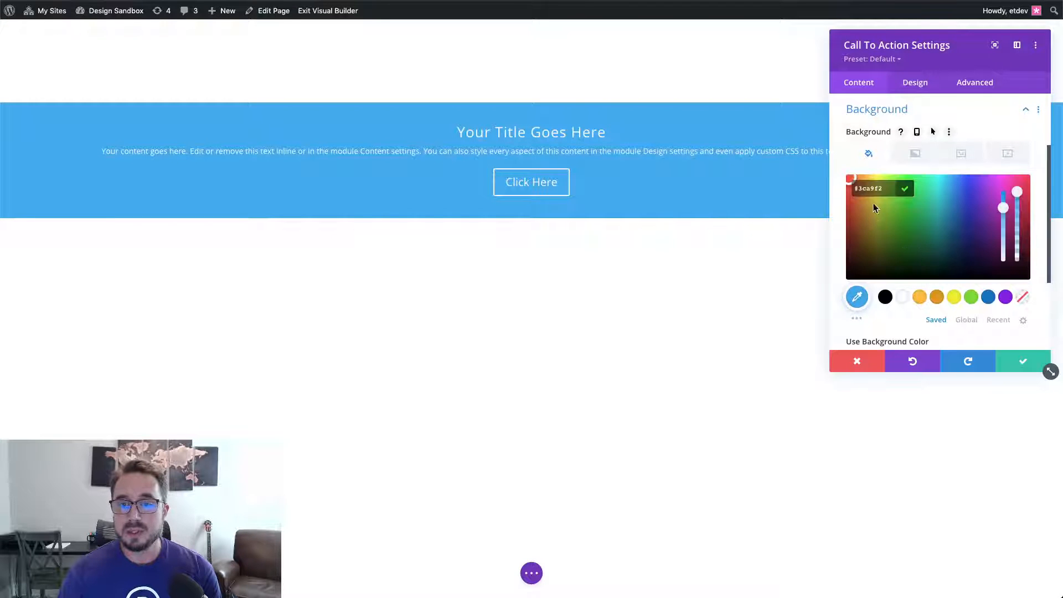
triple_click(871, 194)
text(#5e6472)
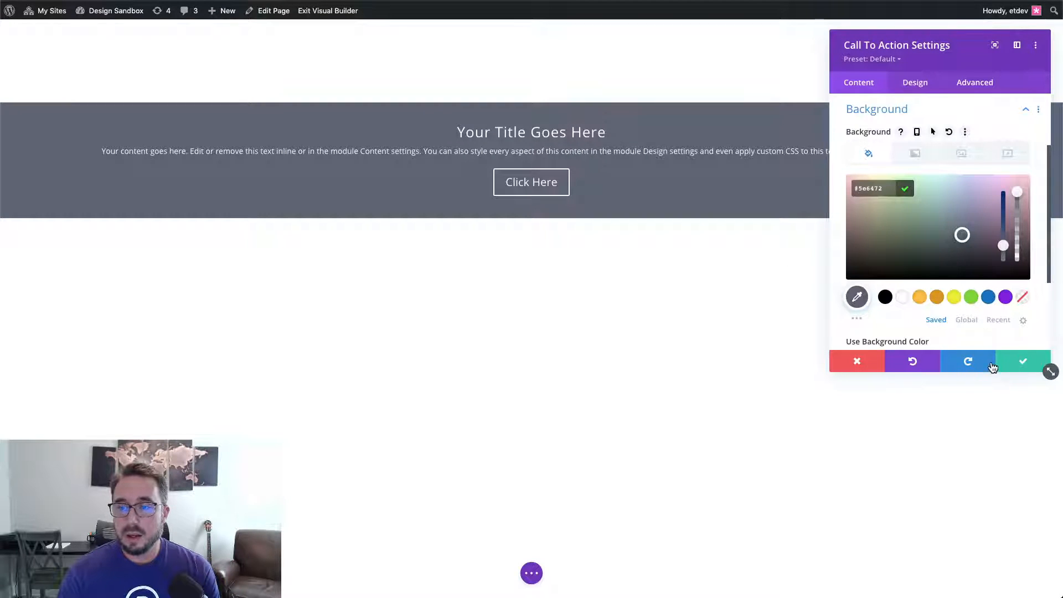
- Add the custom CSS "font-size: clamp(16px, 2vw, 24px);" to the module's Main Element
click(942, 50)
click(974, 86)
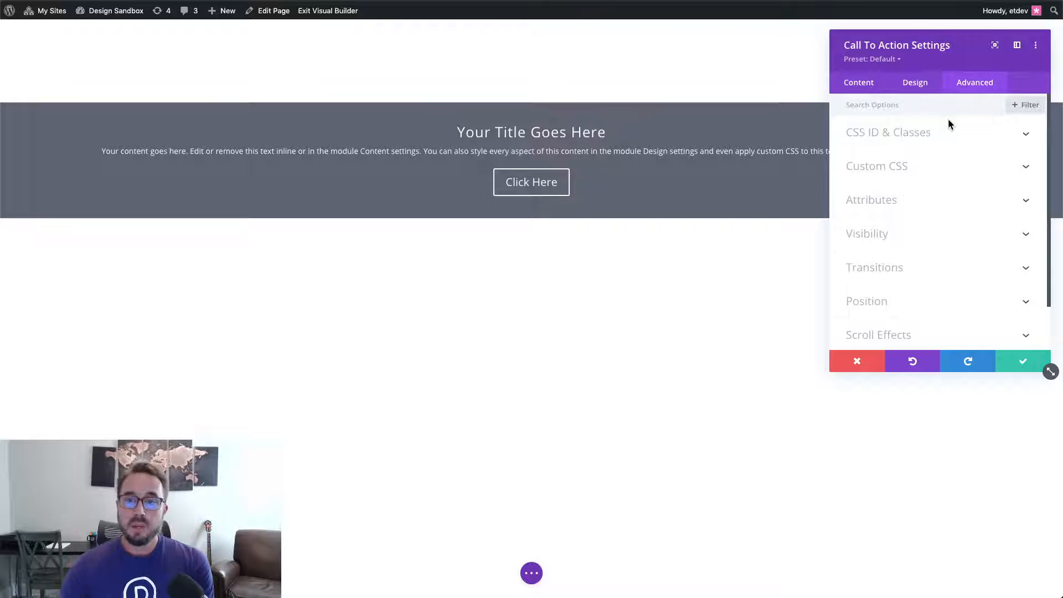
click(941, 174)
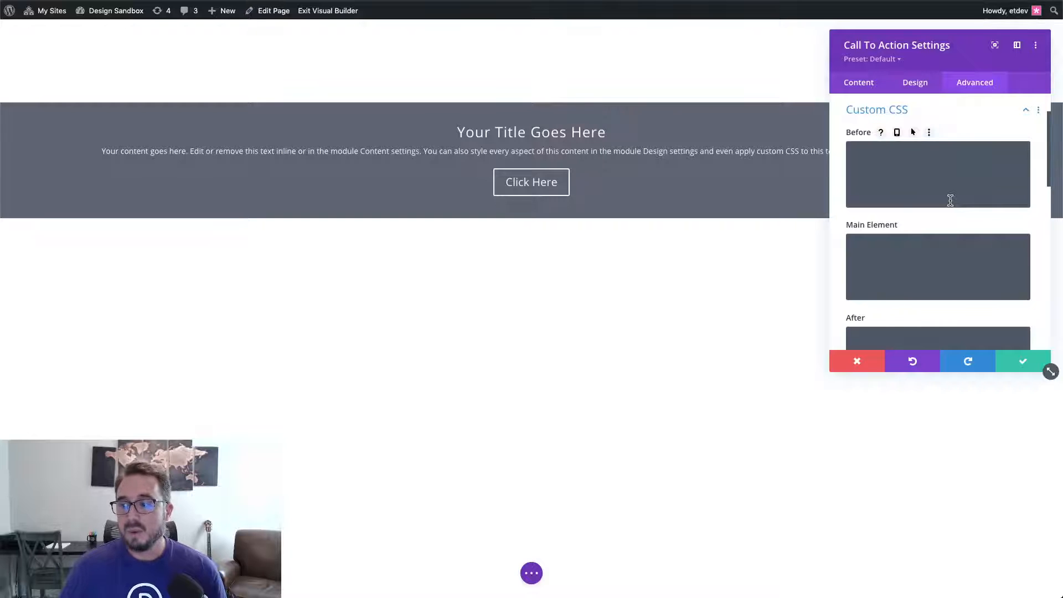
click(968, 243)
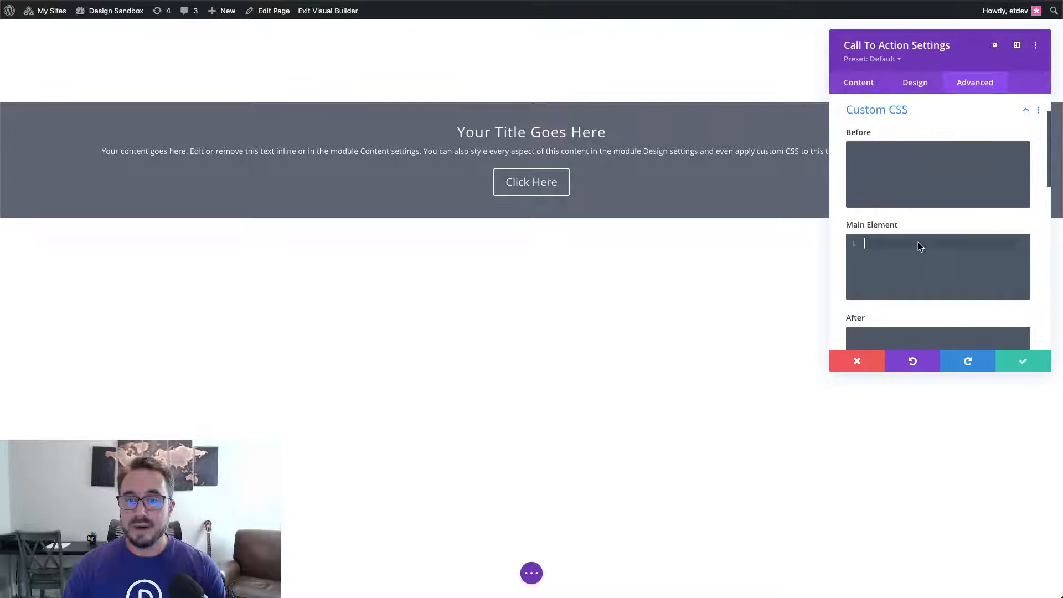
text(font-size: clamp(16px, 2vw, 24px);)
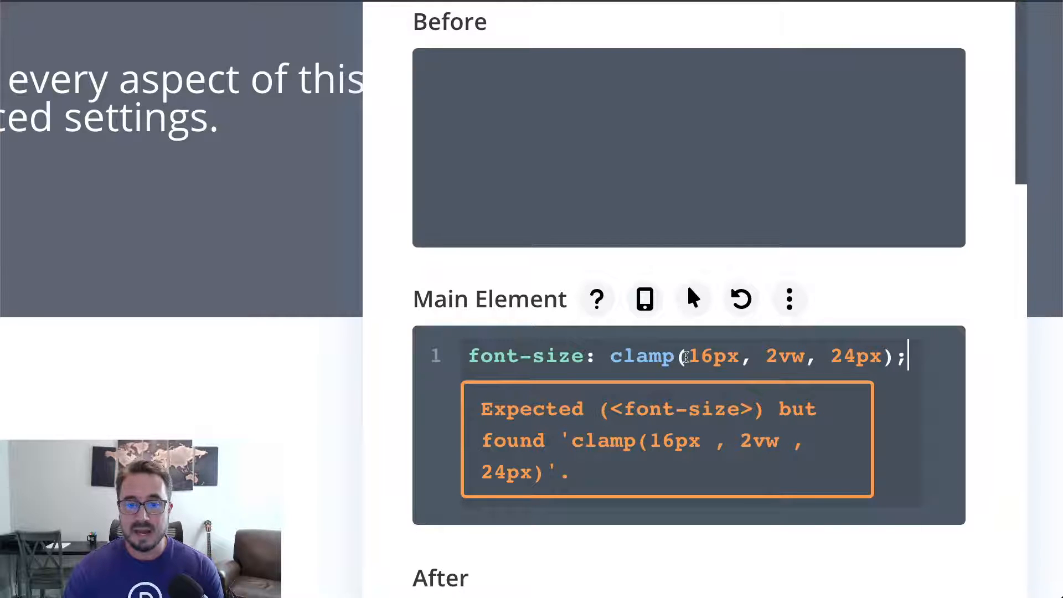
- Examine the minimum, preferred and maximum values in the Main Element's clamp font-size rule
drag(686, 356, 742, 359)
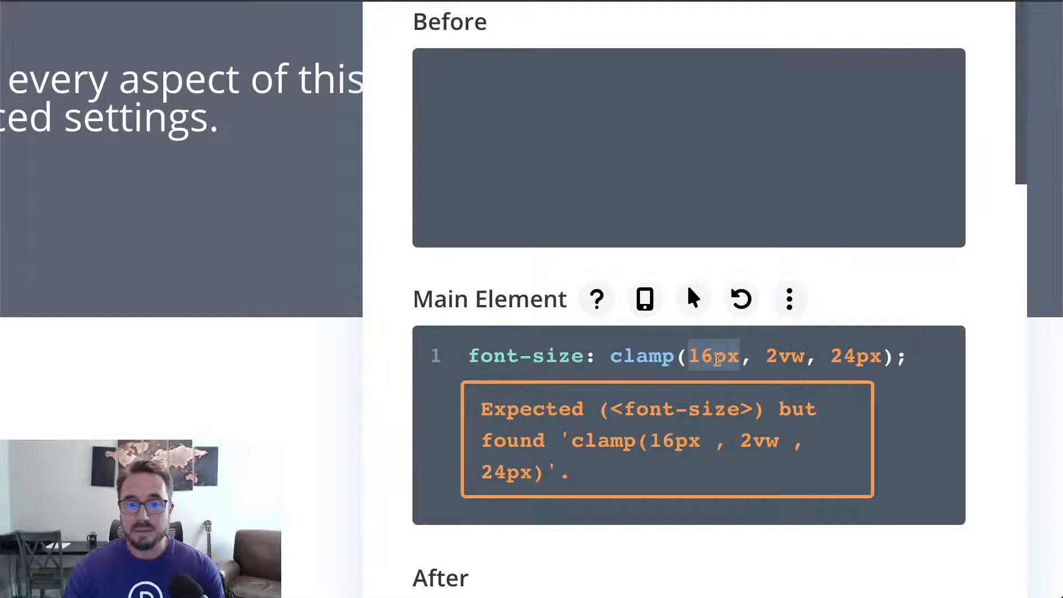
drag(767, 358, 804, 359)
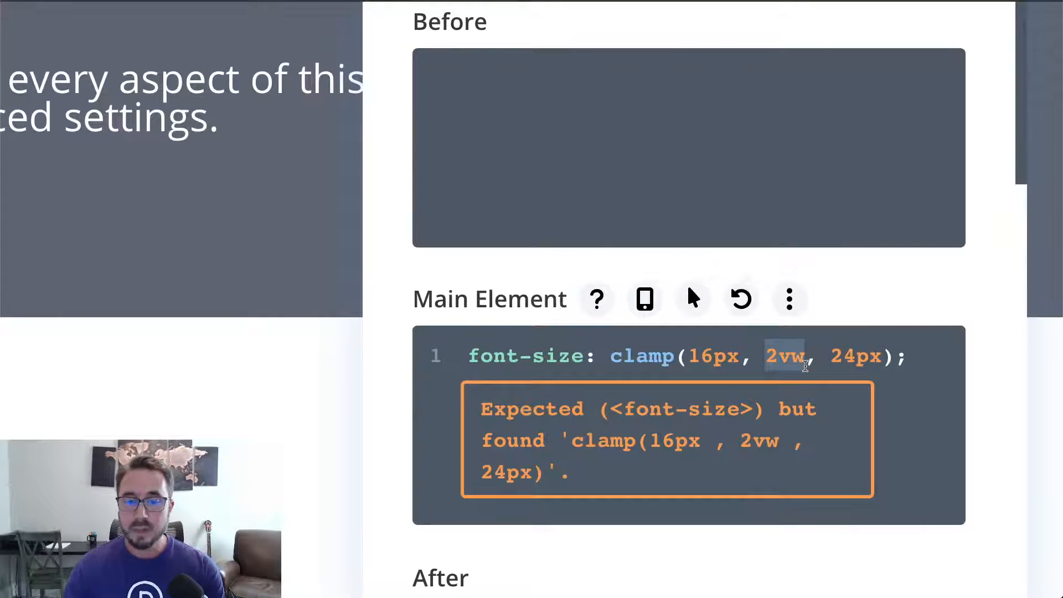
double_click(852, 356)
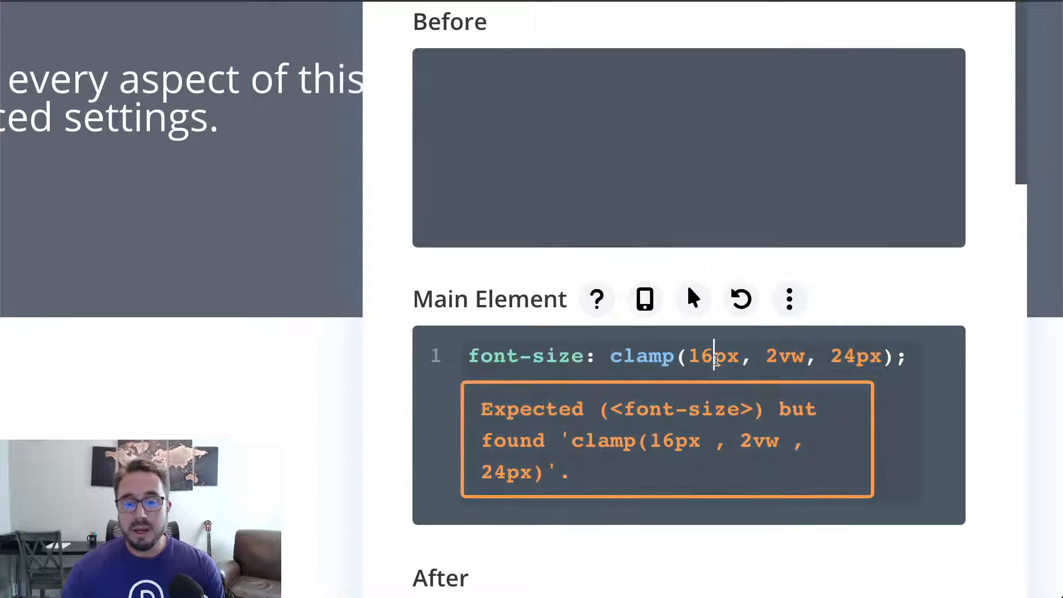
double_click(702, 356)
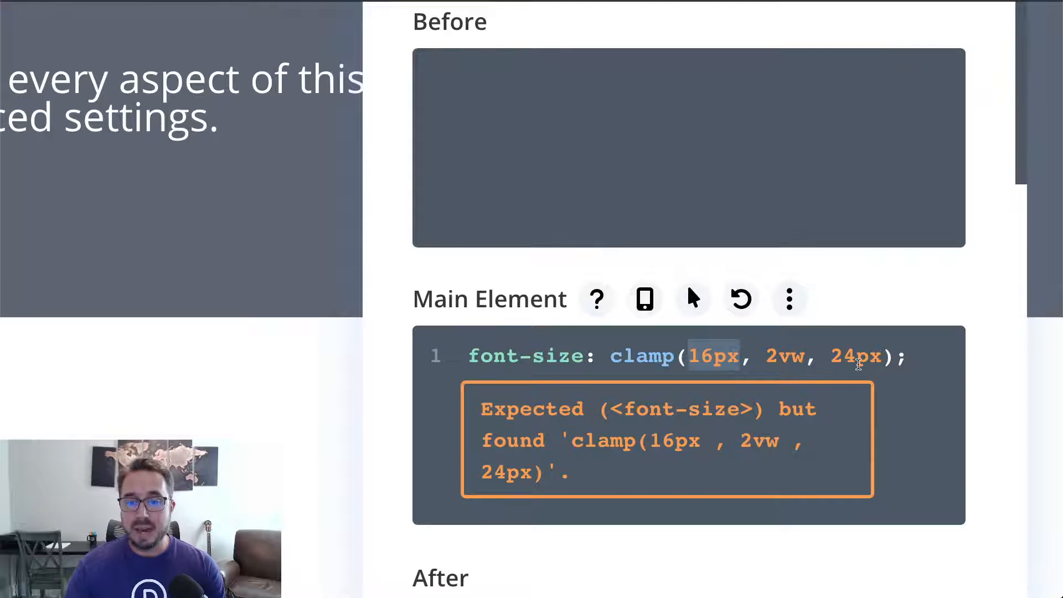
double_click(858, 364)
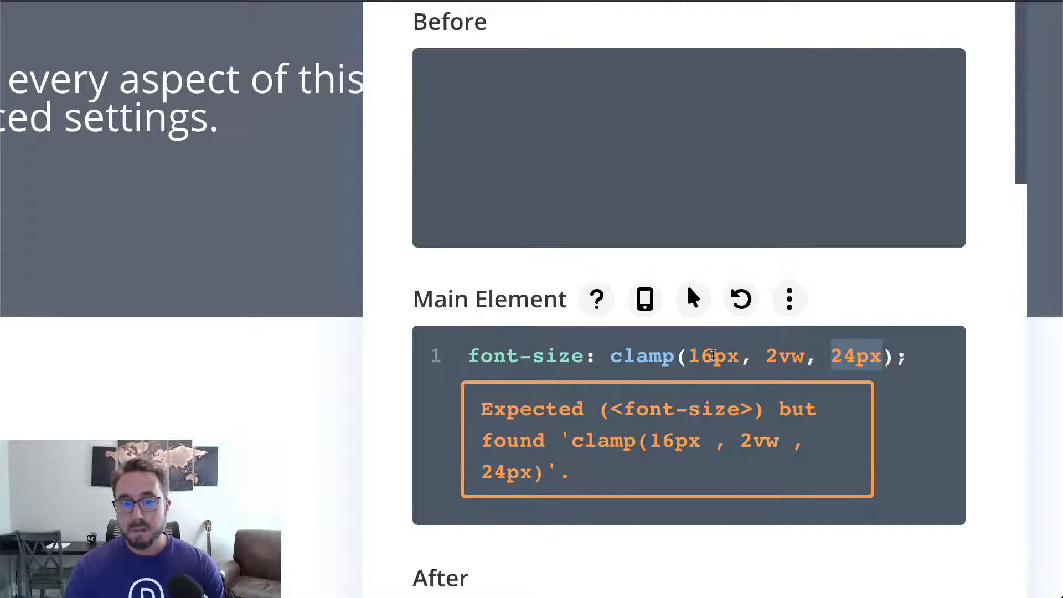
double_click(781, 358)
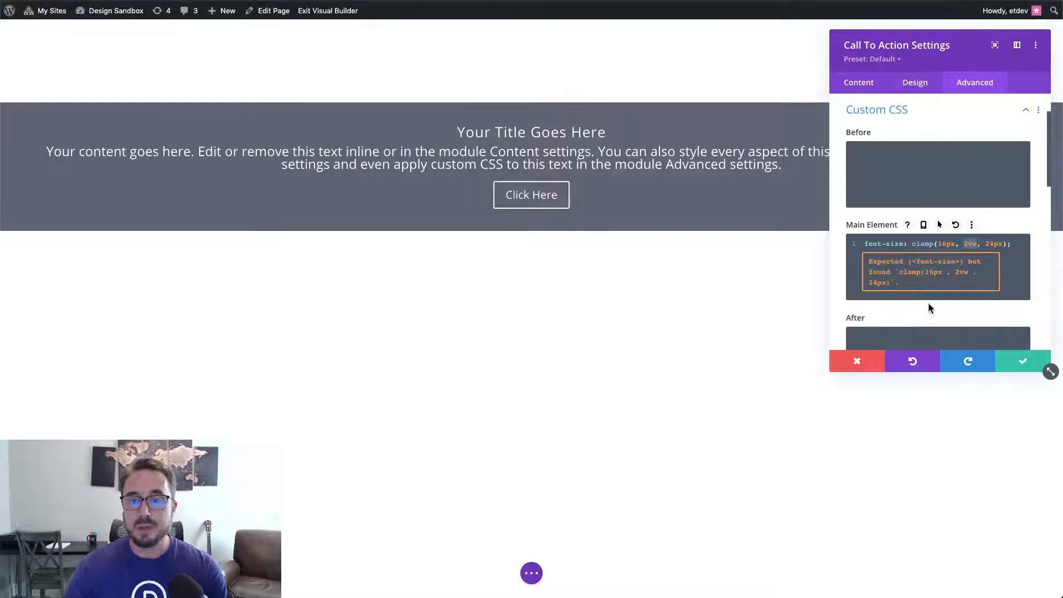
- Enlarge the module settings window and add the custom CSS "padding-bottom: 1.5em;" to the Promo Description
drag(1050, 372, 1044, 554)
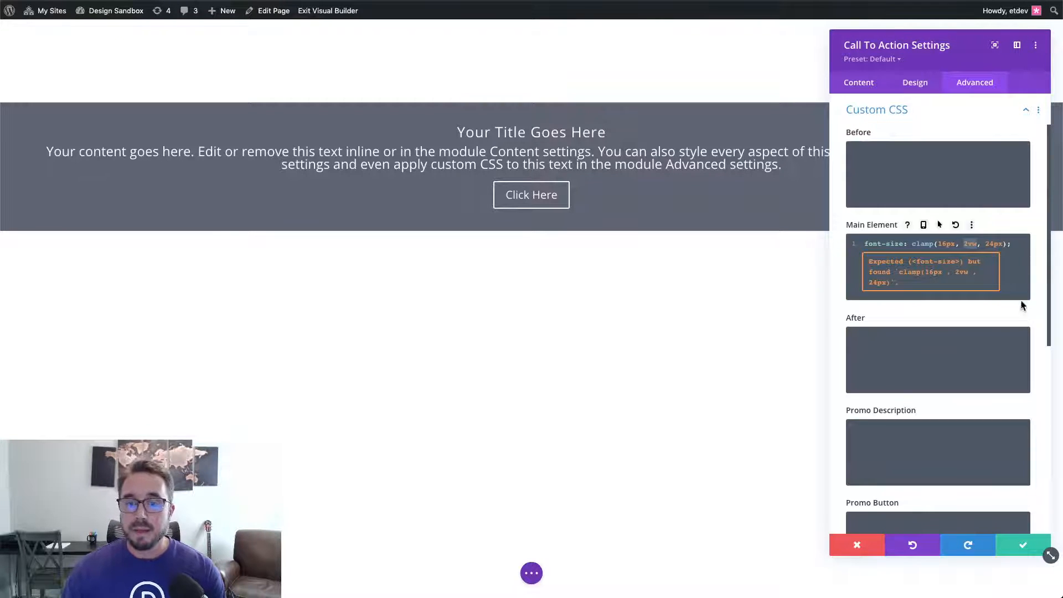
scroll(1019, 327, down, 1)
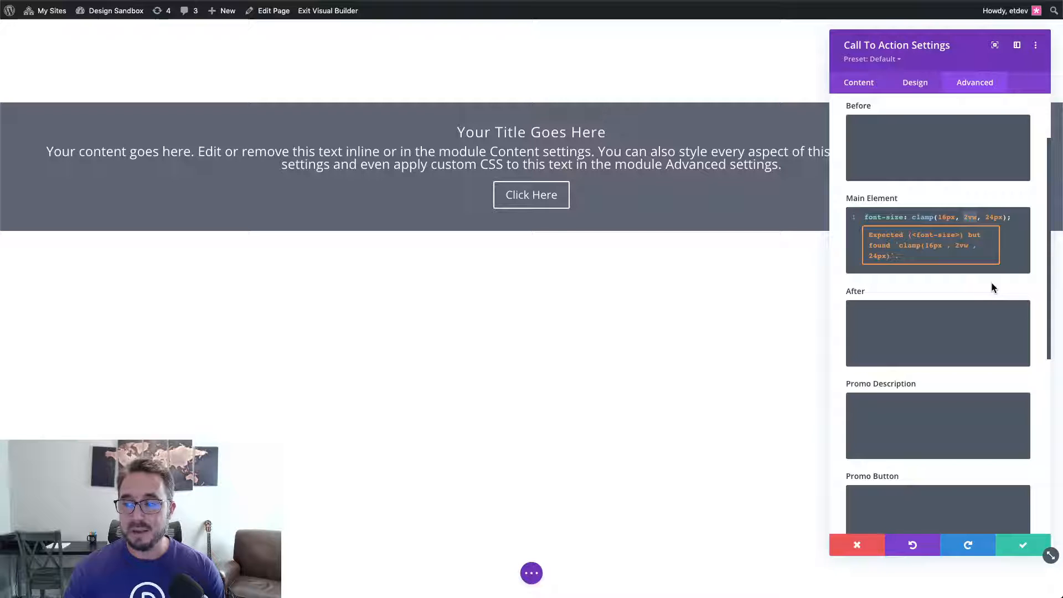
scroll(993, 287, down, 1)
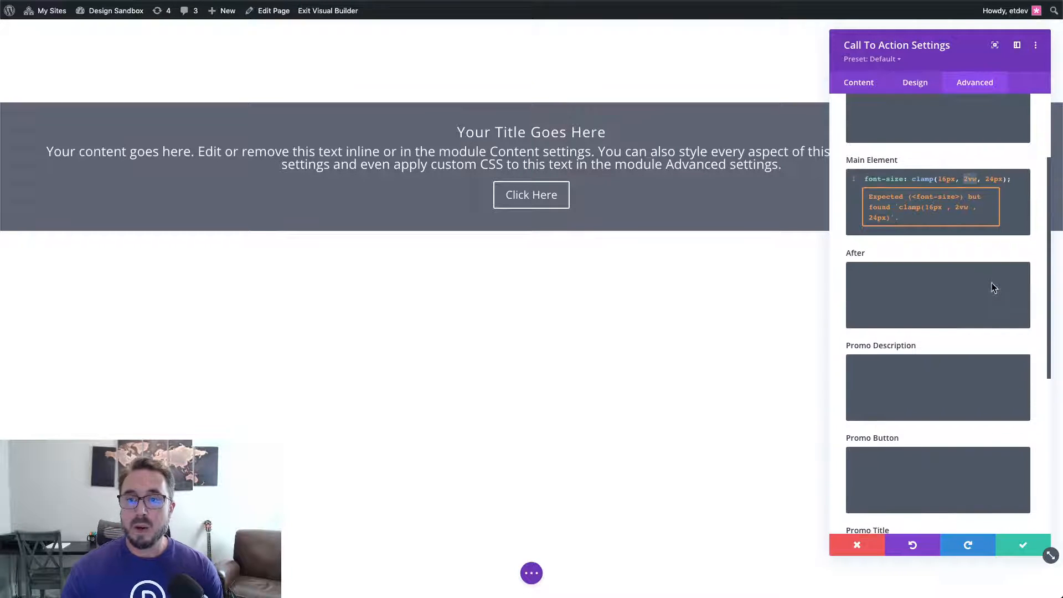
scroll(952, 287, down, 1)
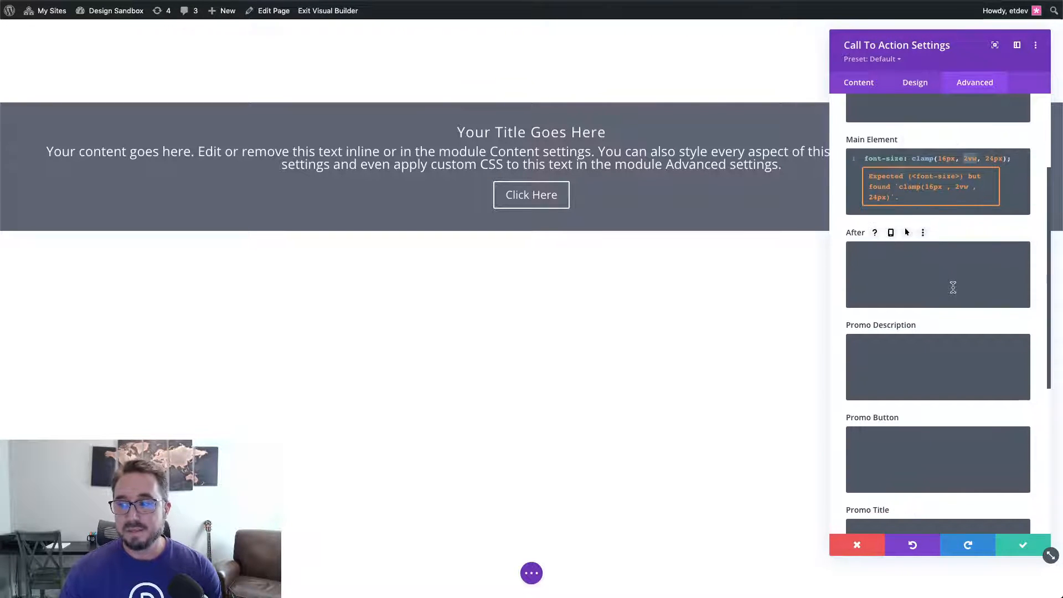
click(945, 356)
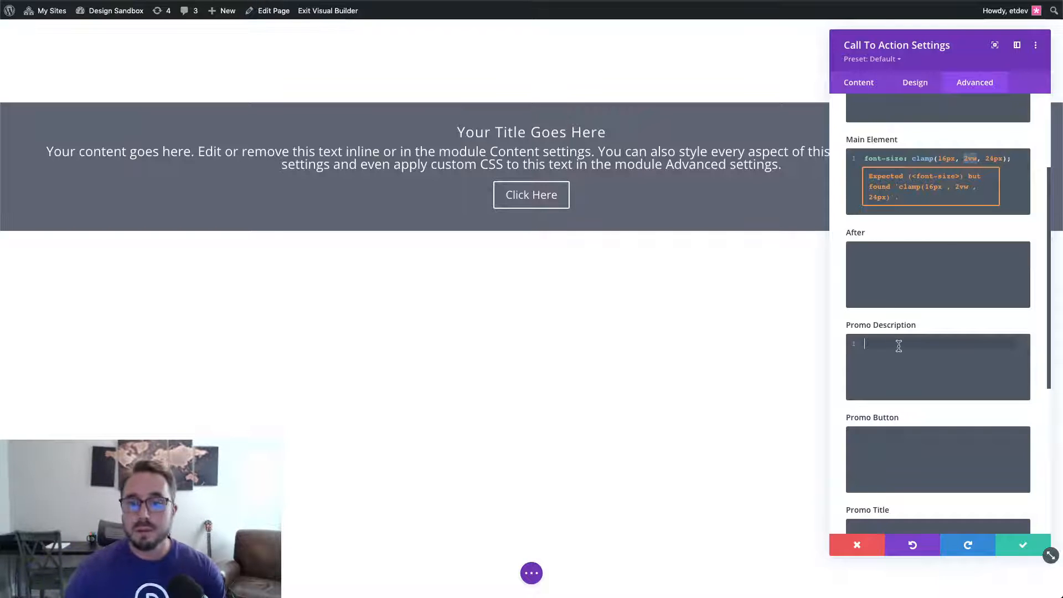
text(pa)
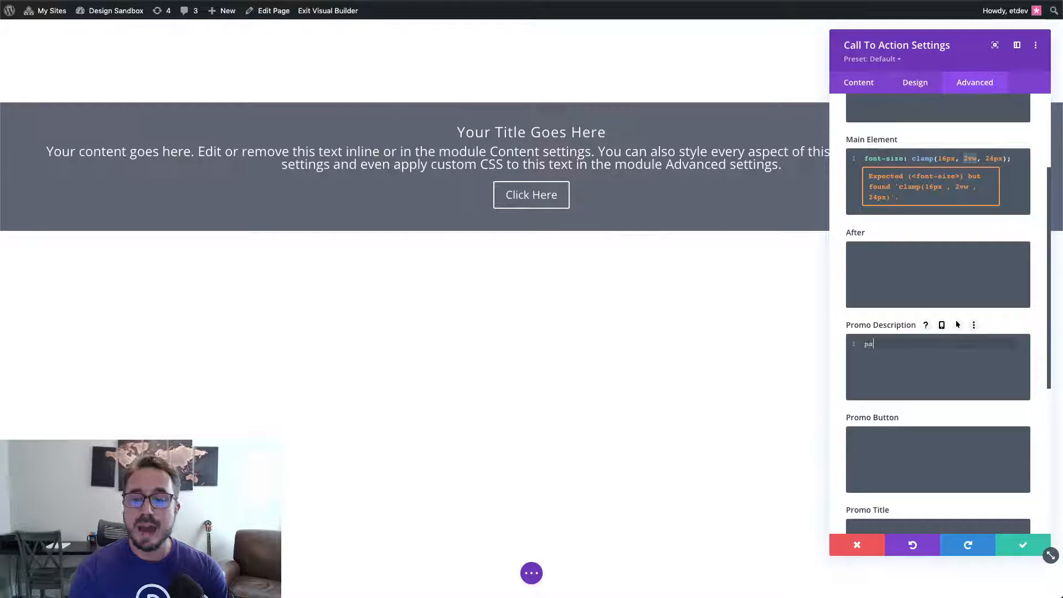
text(dding-bottom;)
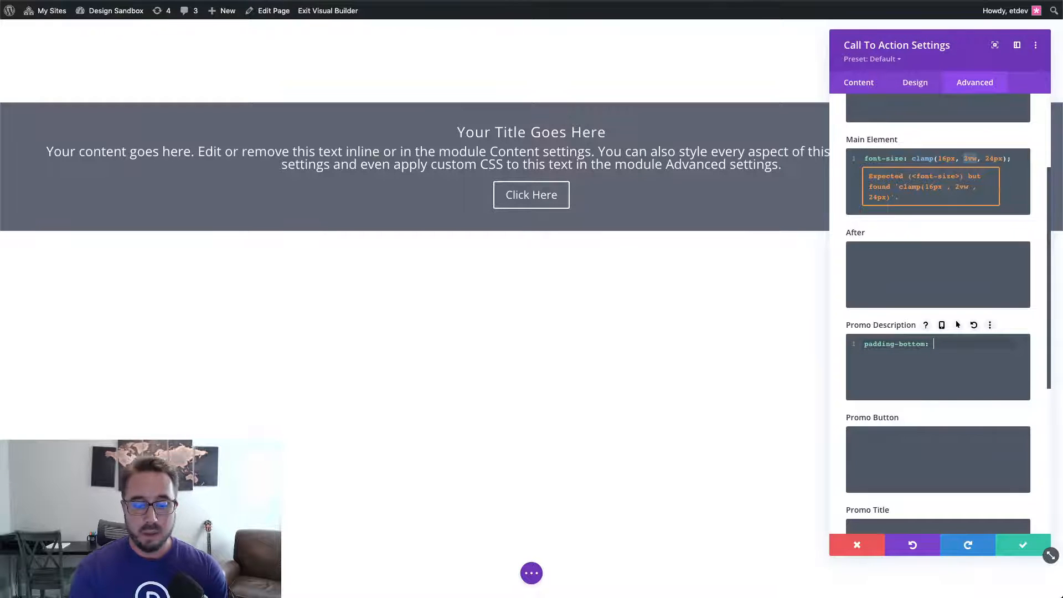
text(1.5em;)
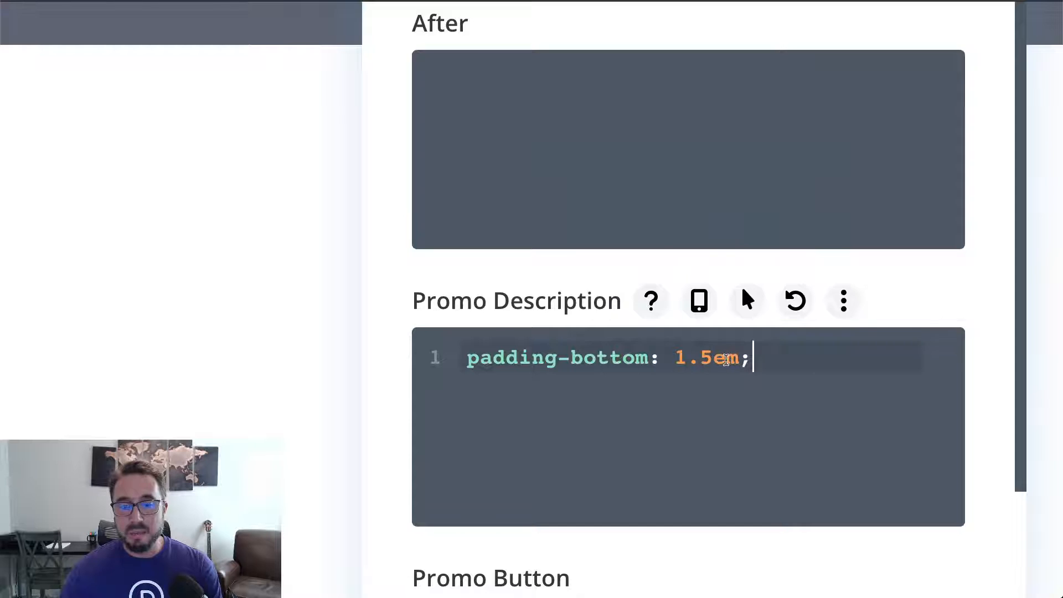
- Add the custom CSS "padding-bottom: 0.5em;" to the module's Promo Title
scroll(721, 359, up, 2)
scroll(727, 360, up, 6)
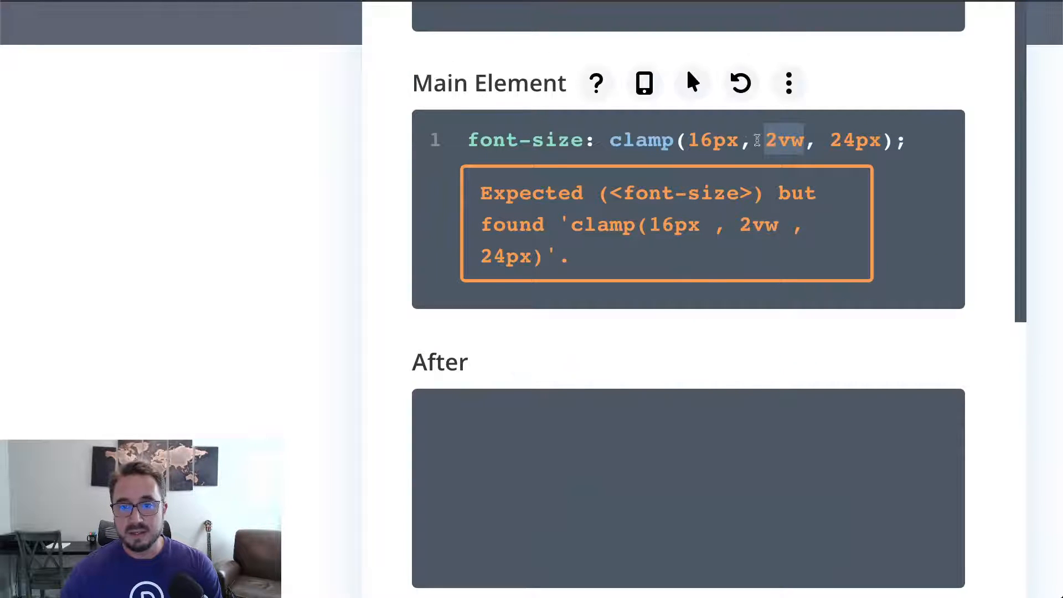
scroll(743, 277, down, 1)
scroll(719, 339, down, 8)
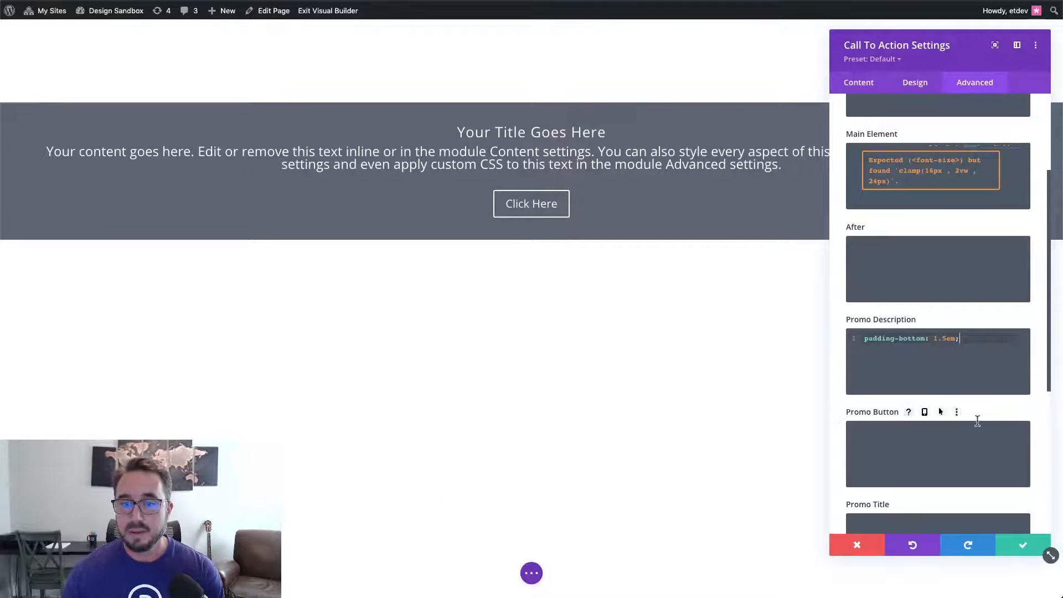
scroll(975, 419, down, 5)
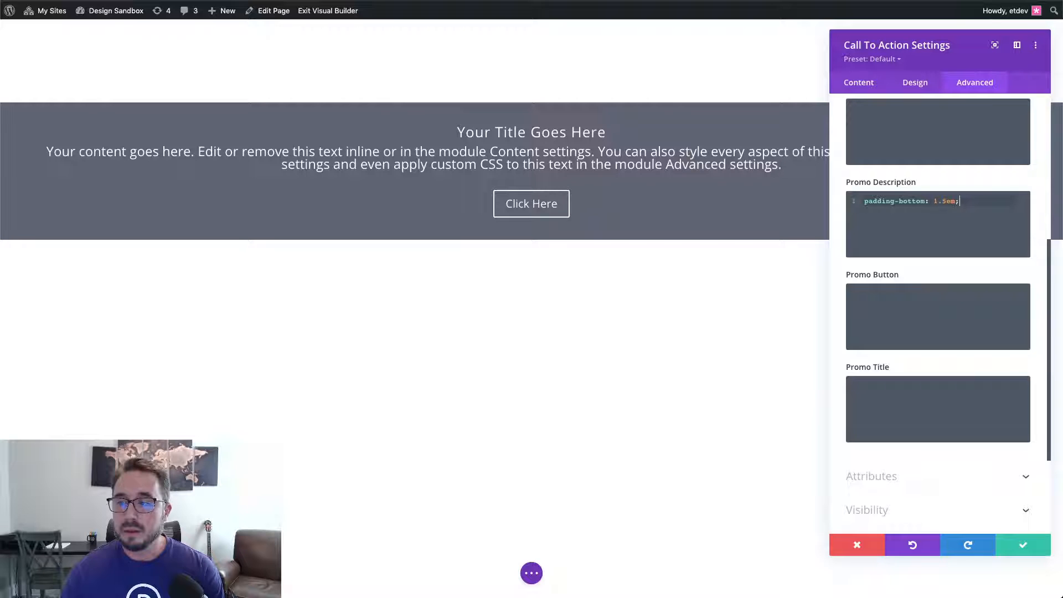
click(925, 391)
text(padding-)
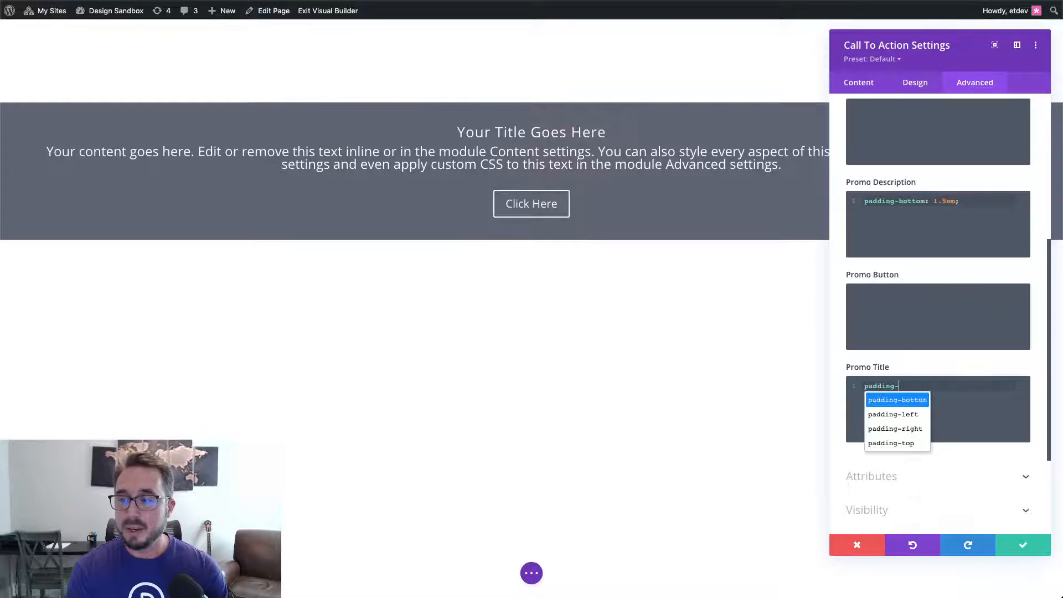
text(bottom:)
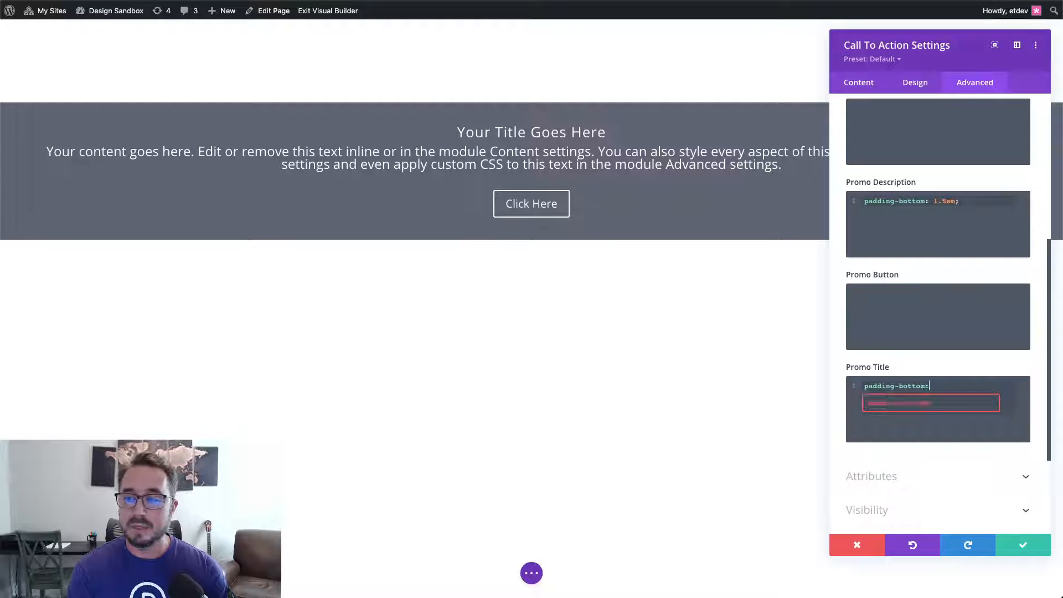
text( 0em)
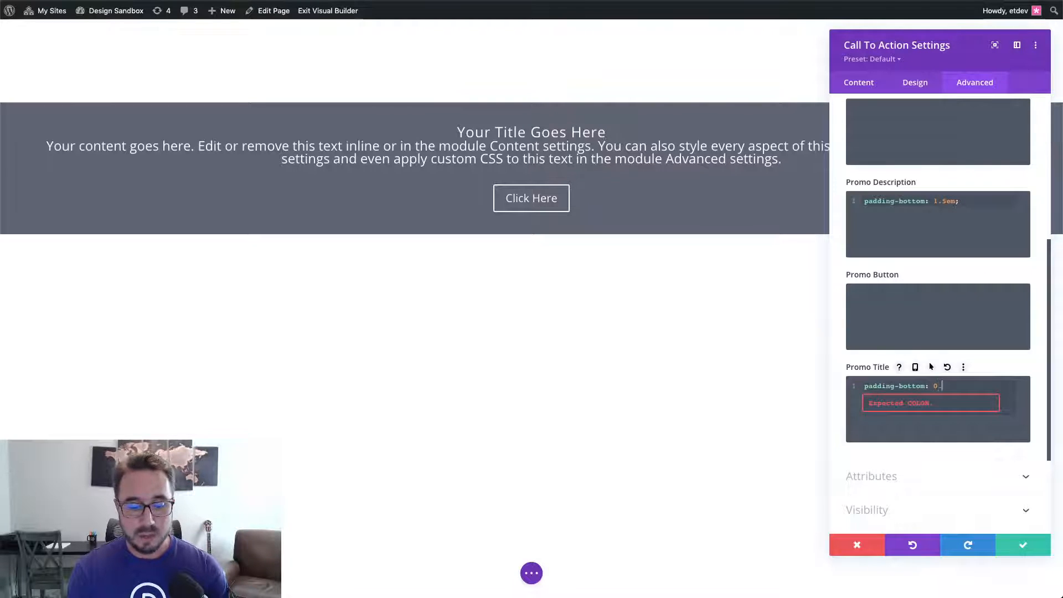
text(em;)
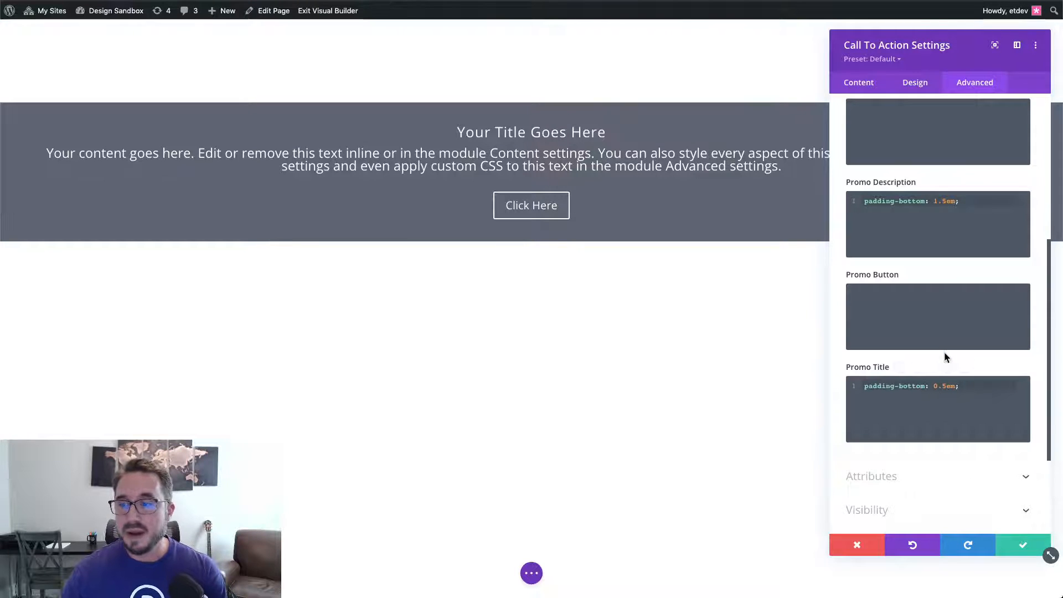
- Set the Call To Action module's body text size to 1em
scroll(945, 354, up, 2)
scroll(916, 351, up, 3)
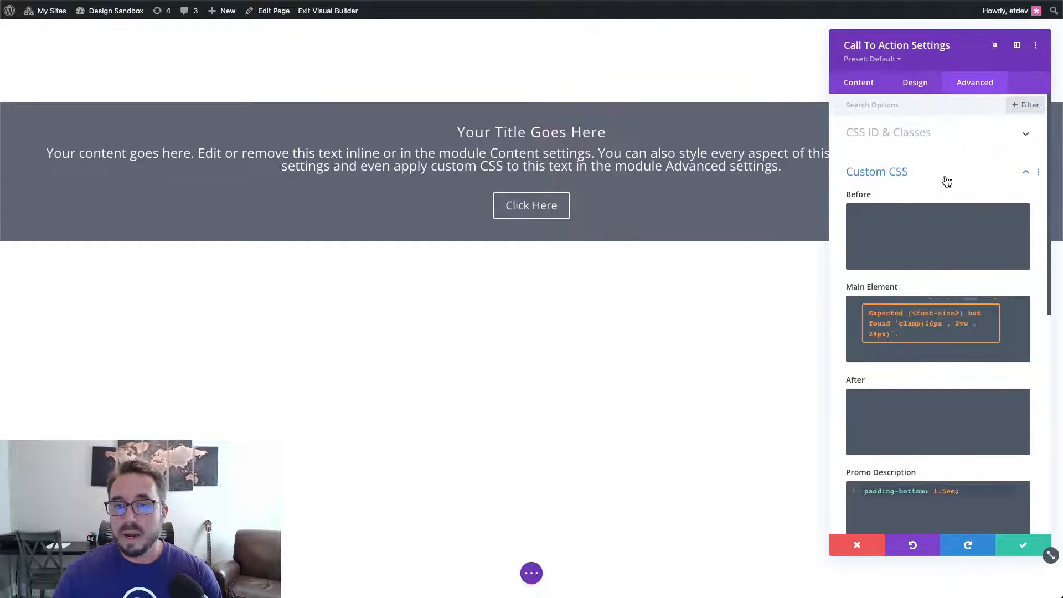
click(931, 89)
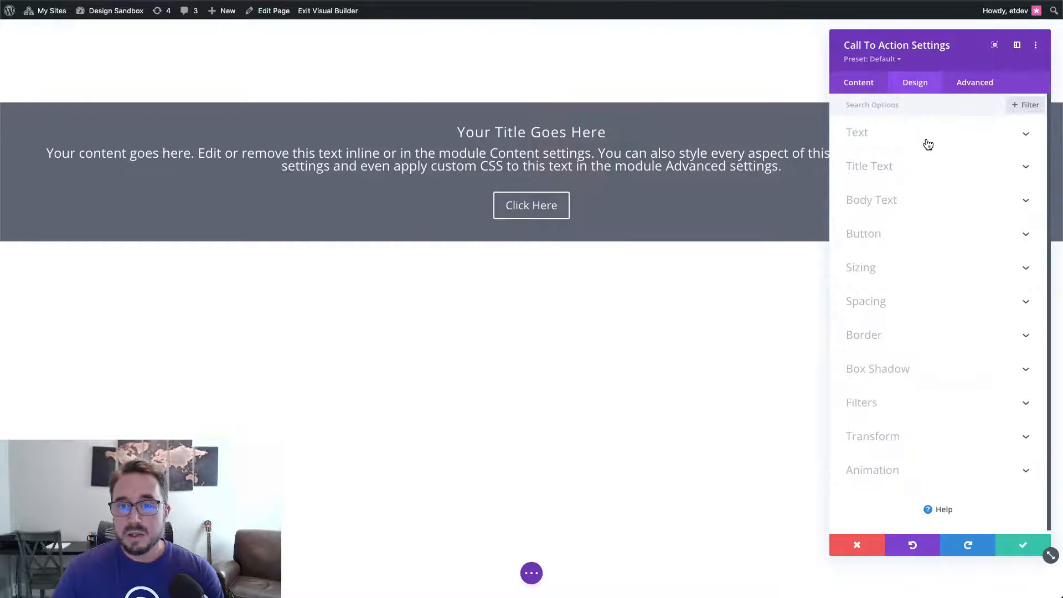
click(932, 212)
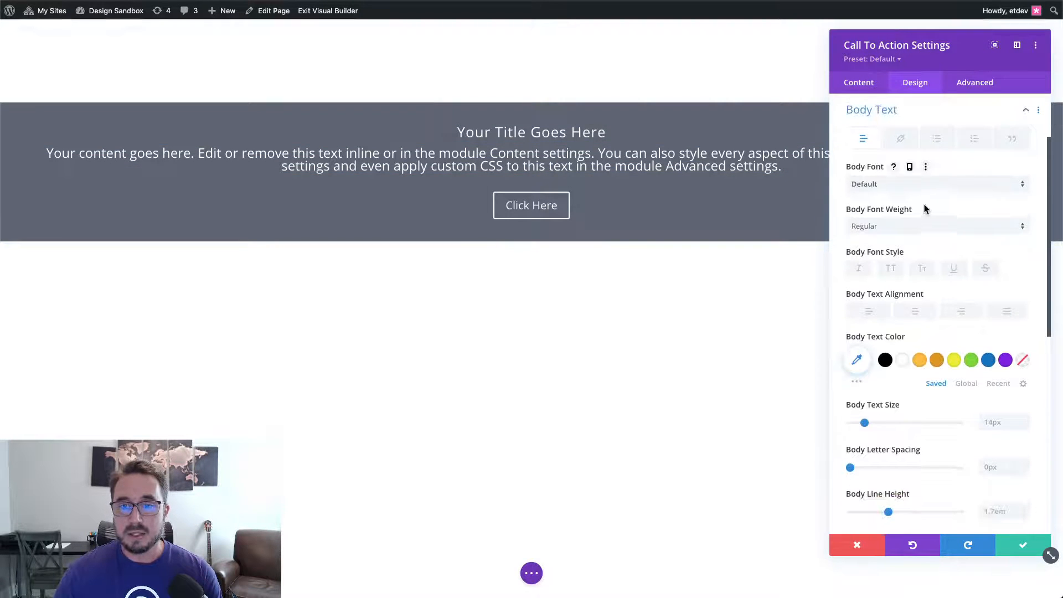
scroll(886, 221, down, 2)
scroll(886, 221, down, 1)
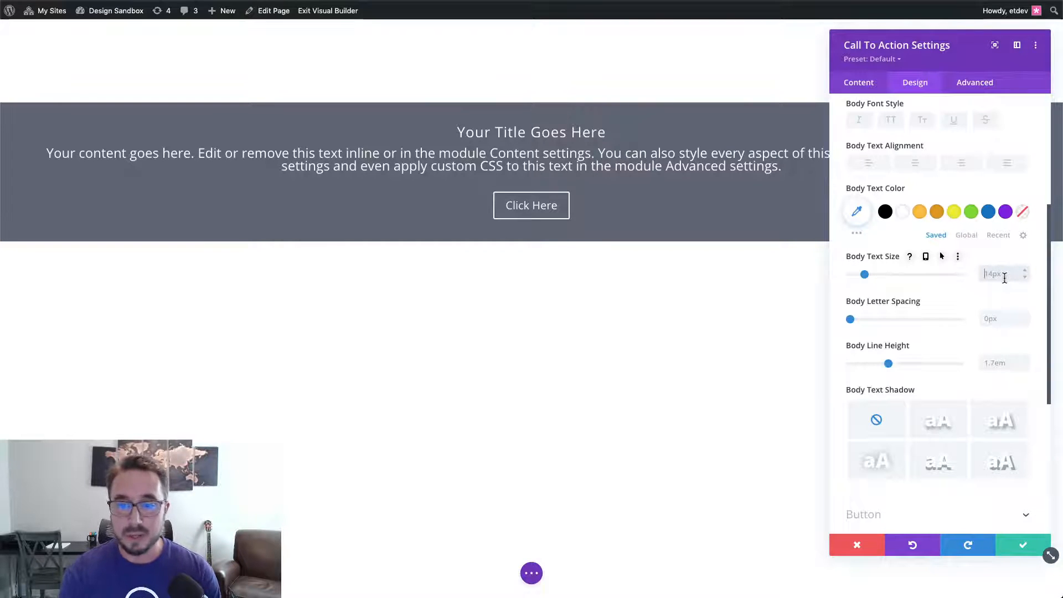
text(1em)
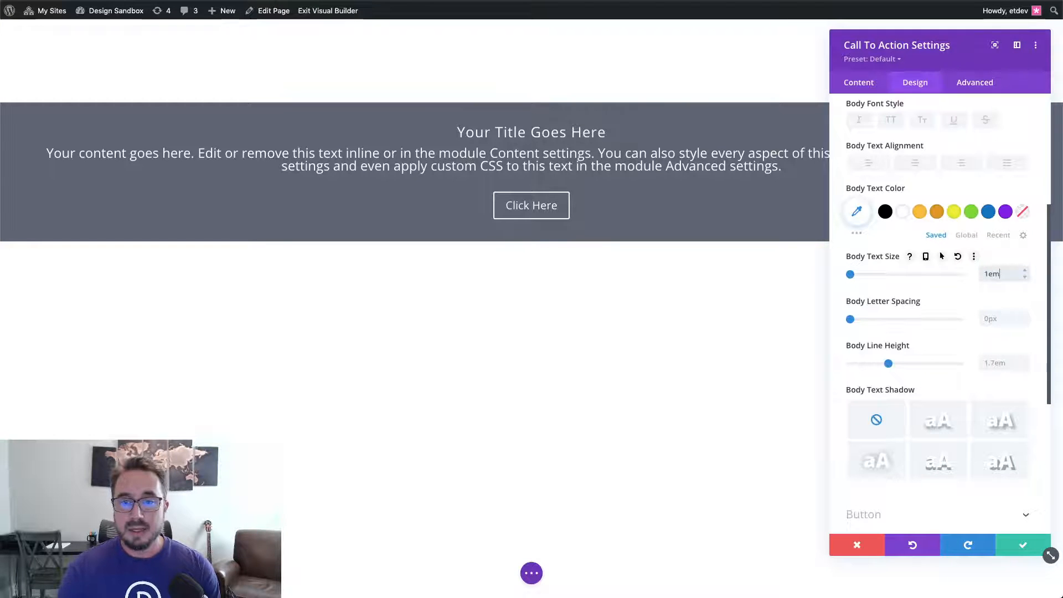
- Try a body text size of 2em and set it back to 1em
click(987, 274)
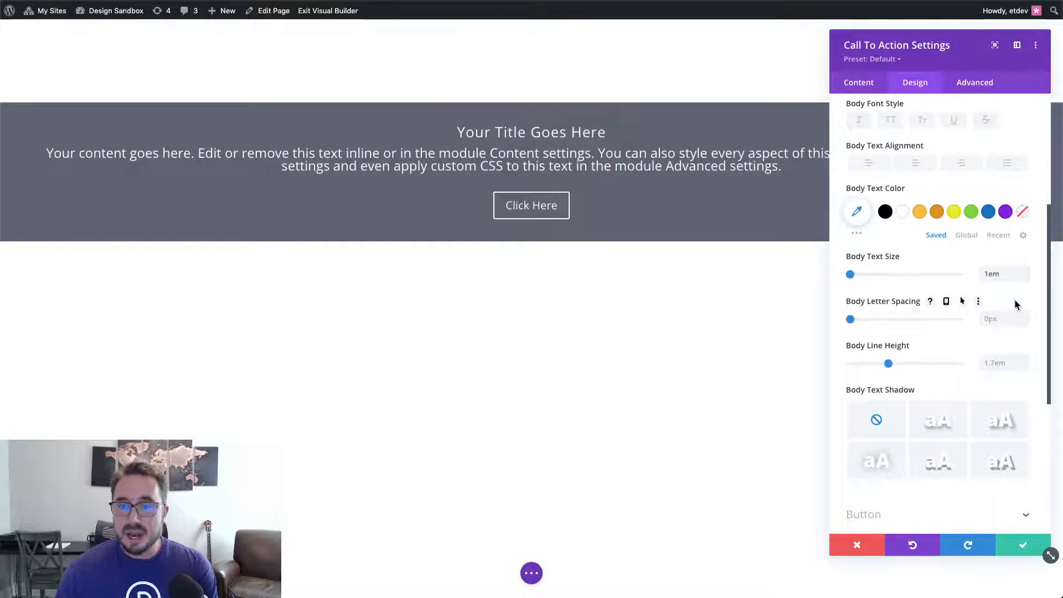
click(1026, 272)
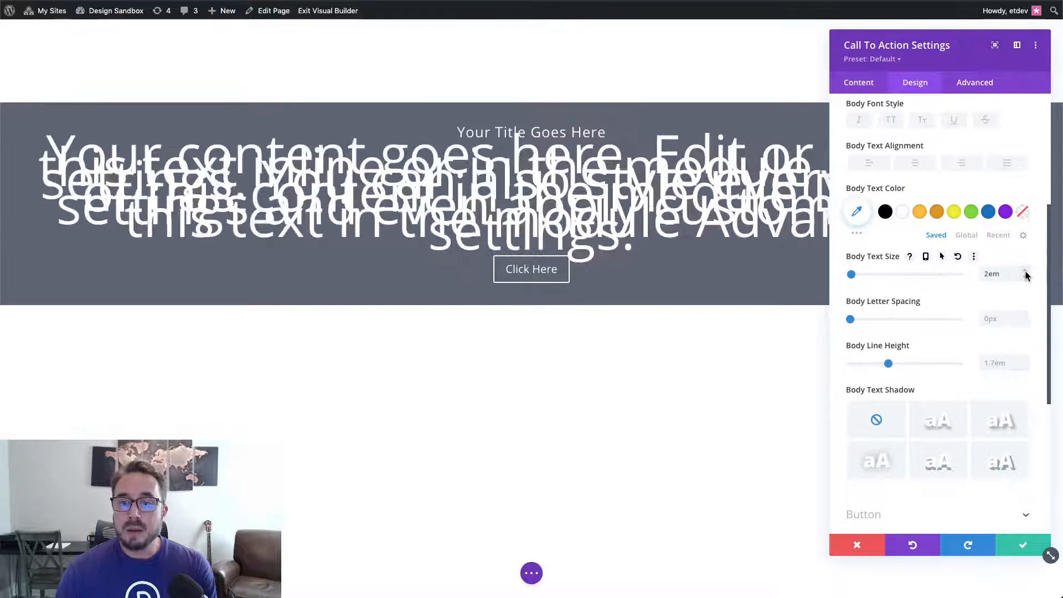
click(1025, 279)
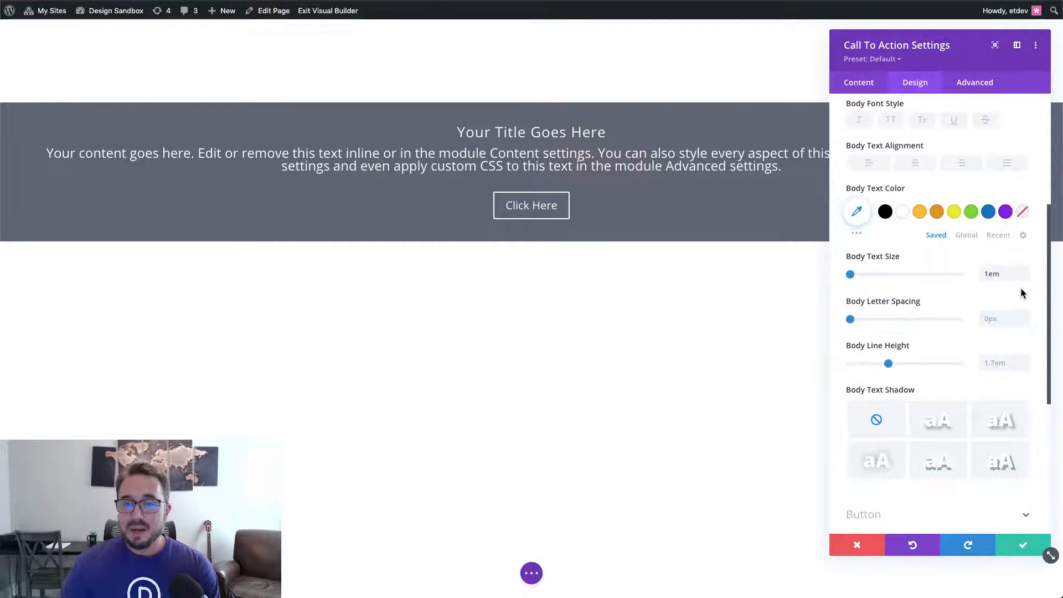
- Set the body text's line height to 1.8em
scroll(1021, 292, down, 2)
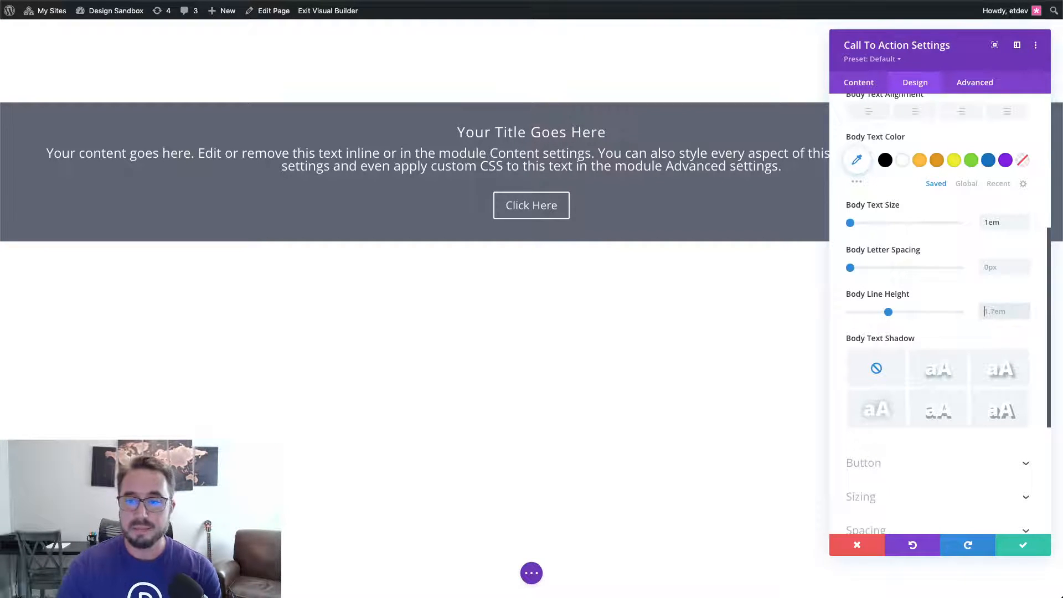
click(1025, 308)
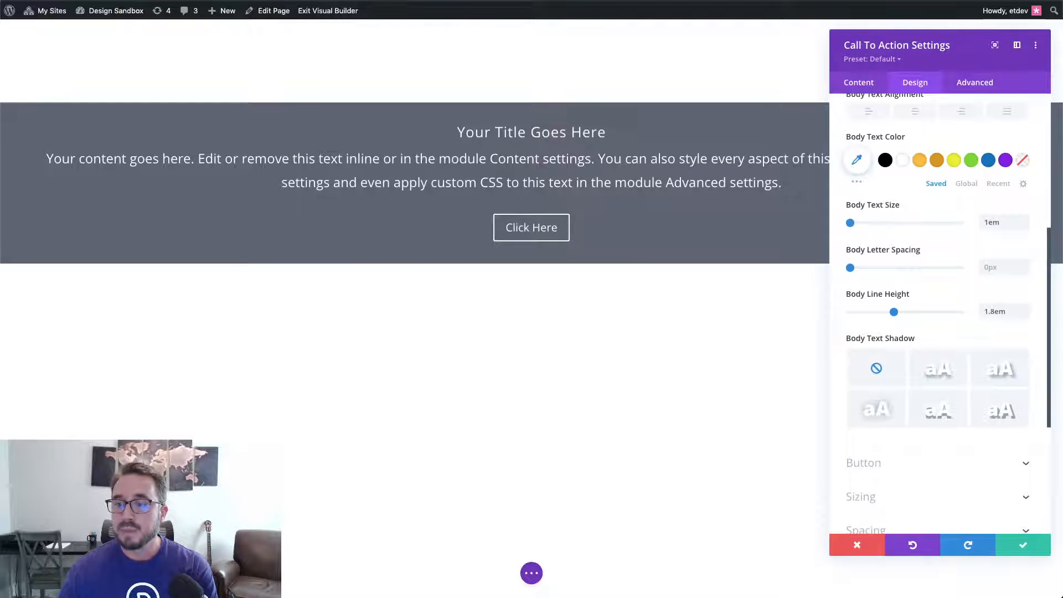
- Set the module's title text size to 1.7em
scroll(936, 372, up, 5)
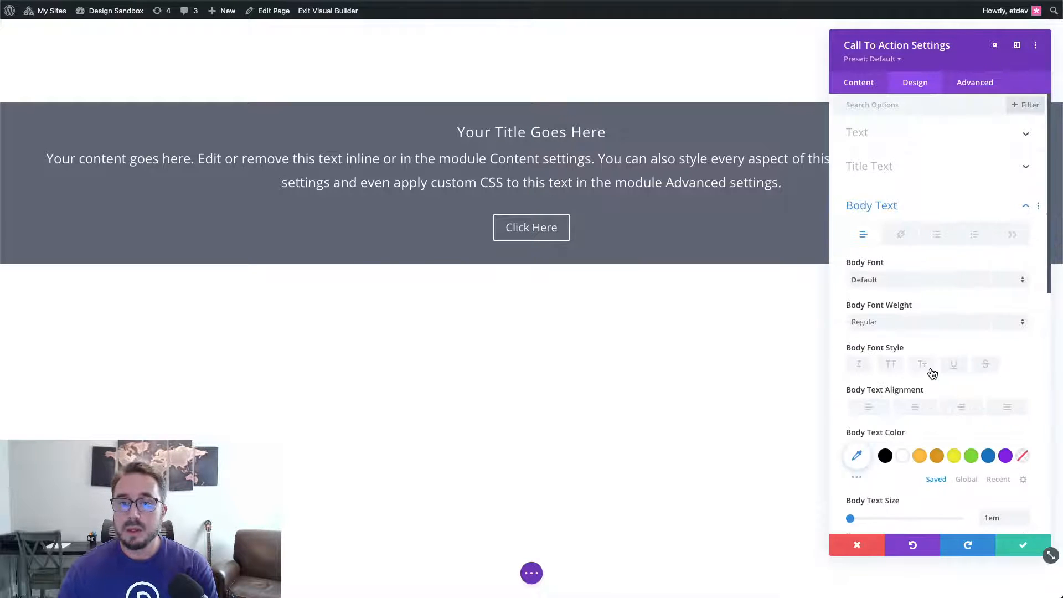
click(891, 173)
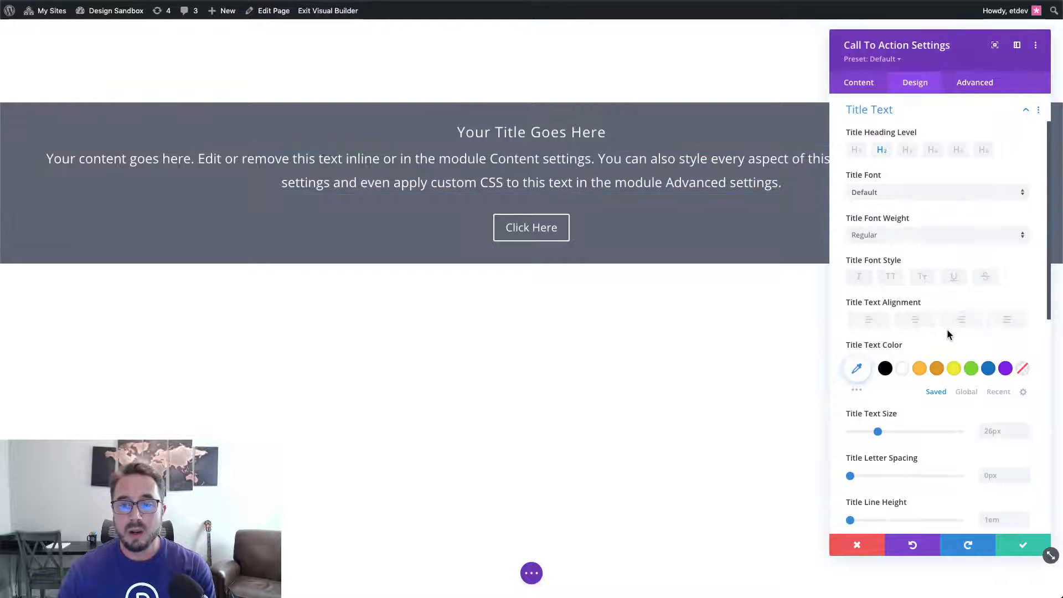
scroll(946, 328, down, 2)
scroll(1003, 363, down, 1)
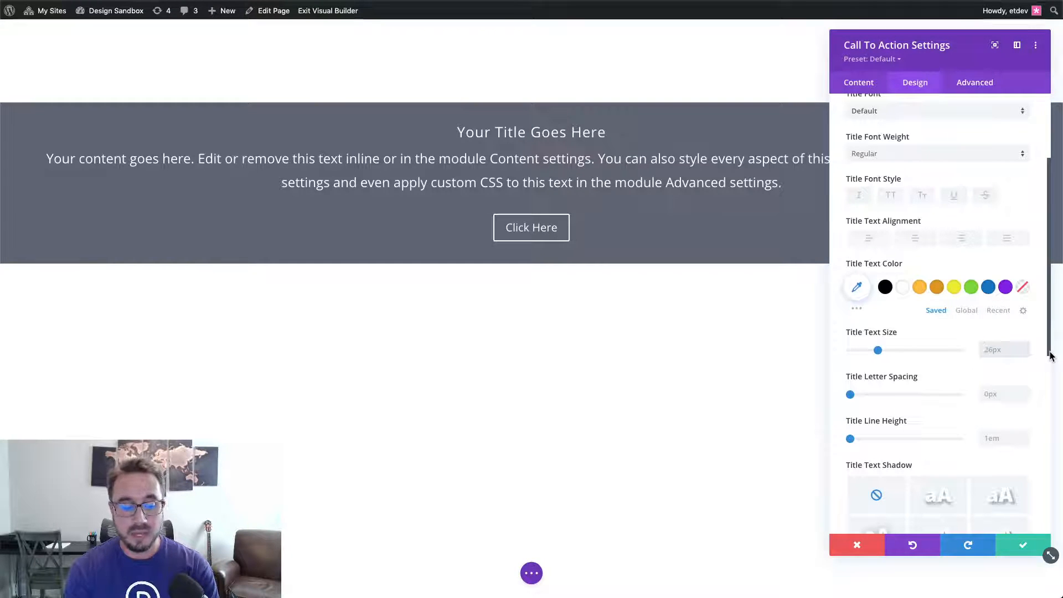
text(1.7em)
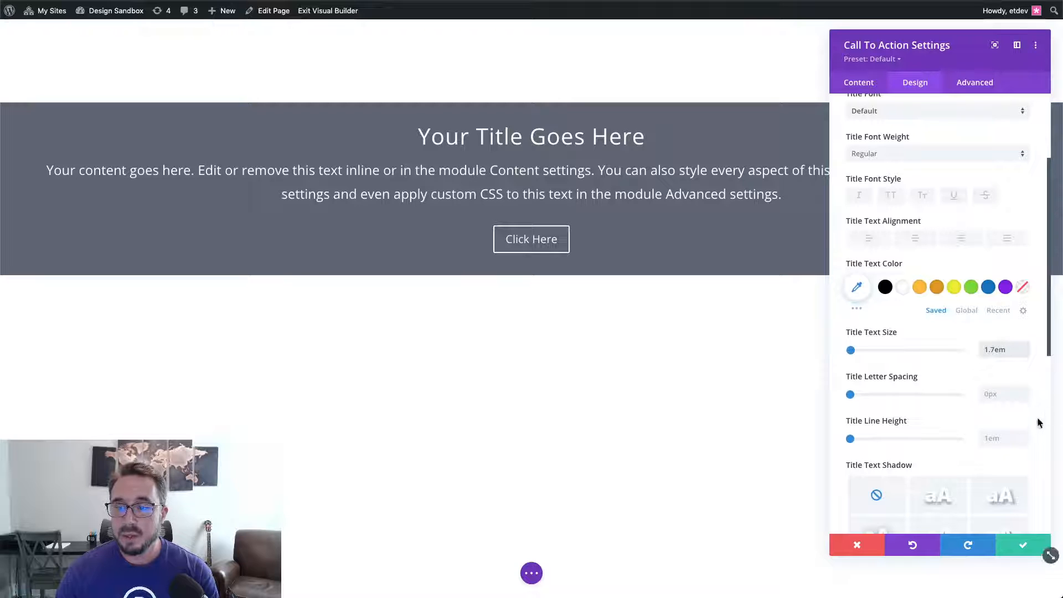
- Increase the title text's line height to 1.3em
click(1027, 434)
click(1026, 434)
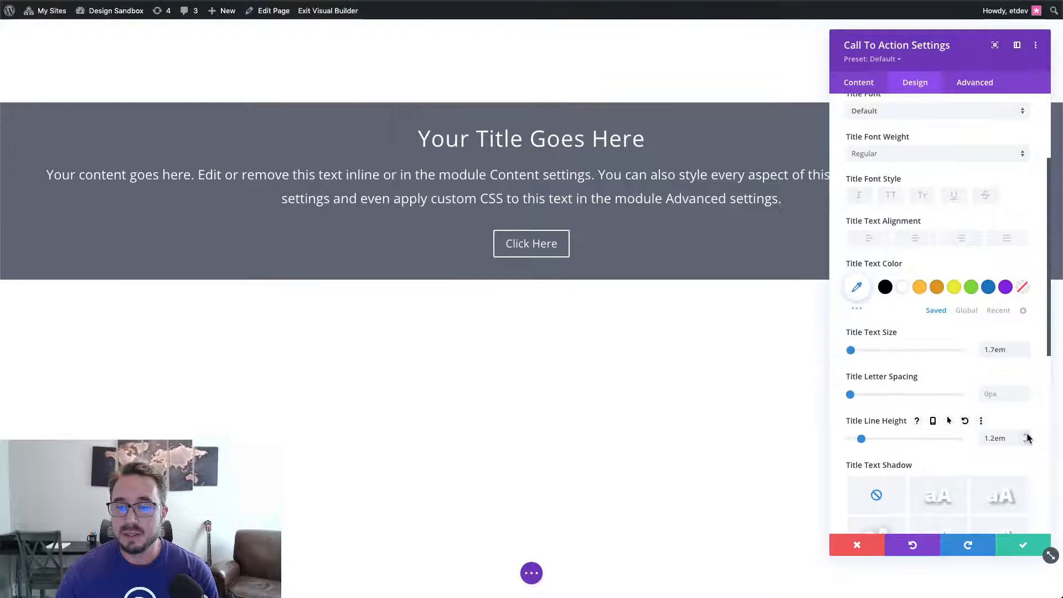
click(1026, 434)
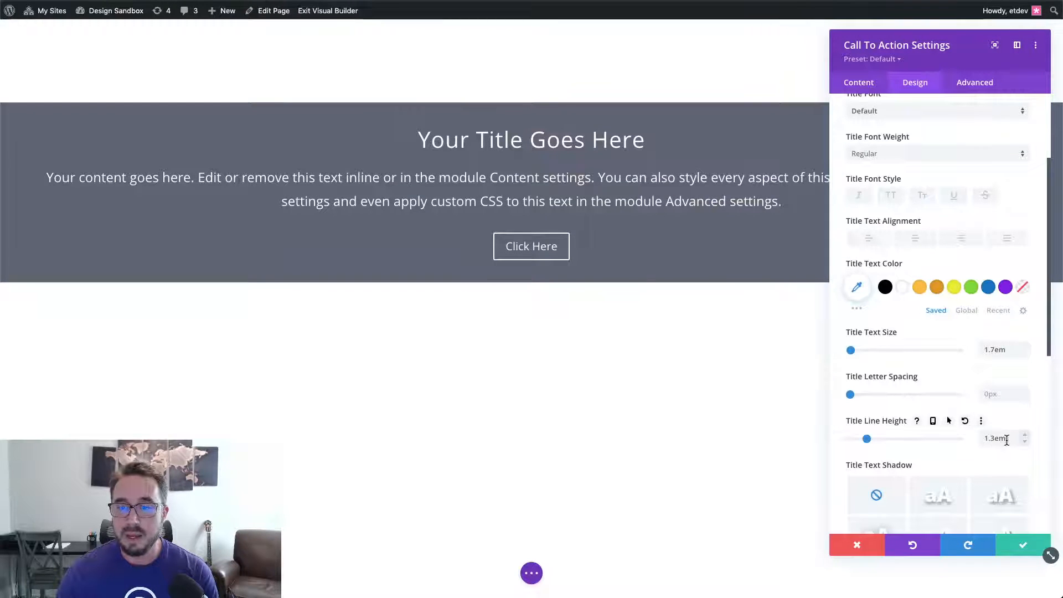
- Compare the maximum value in the Main Element's clamp font-size rule with the title's em-based text size and line height
scroll(1002, 434, down, 1)
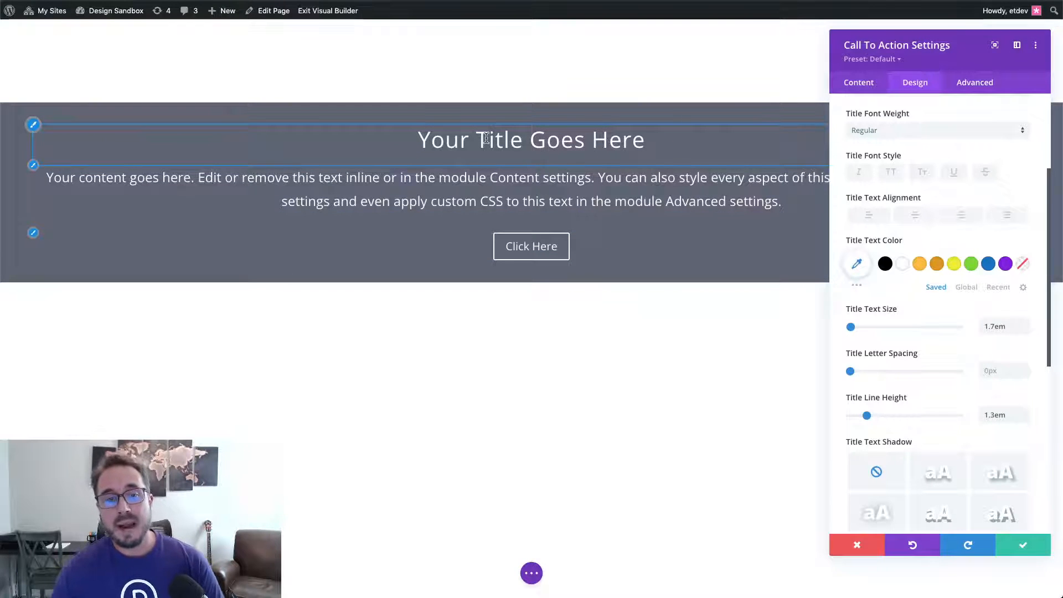
click(969, 88)
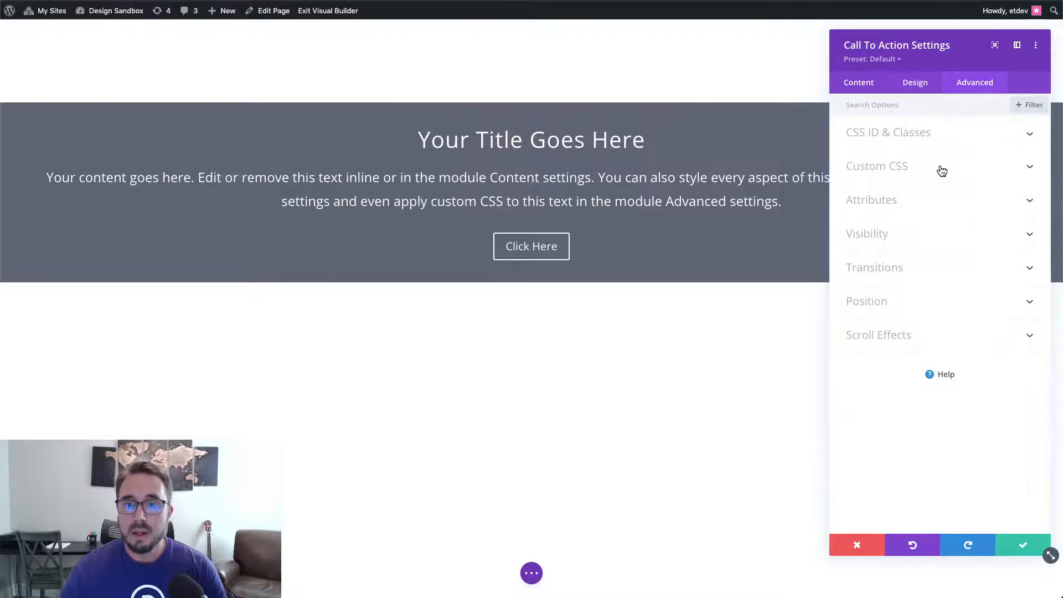
click(939, 167)
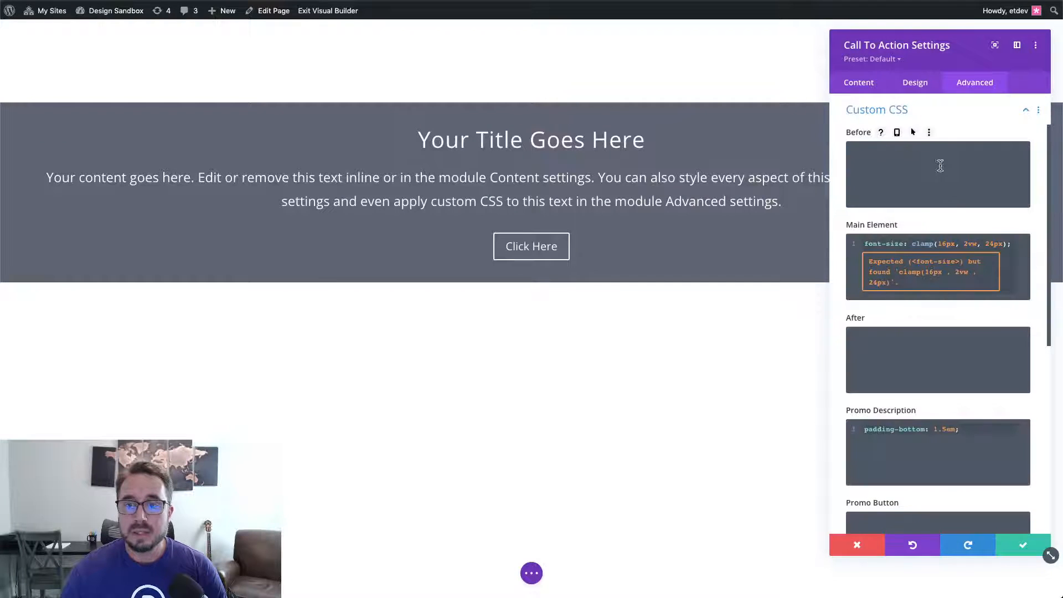
double_click(994, 243)
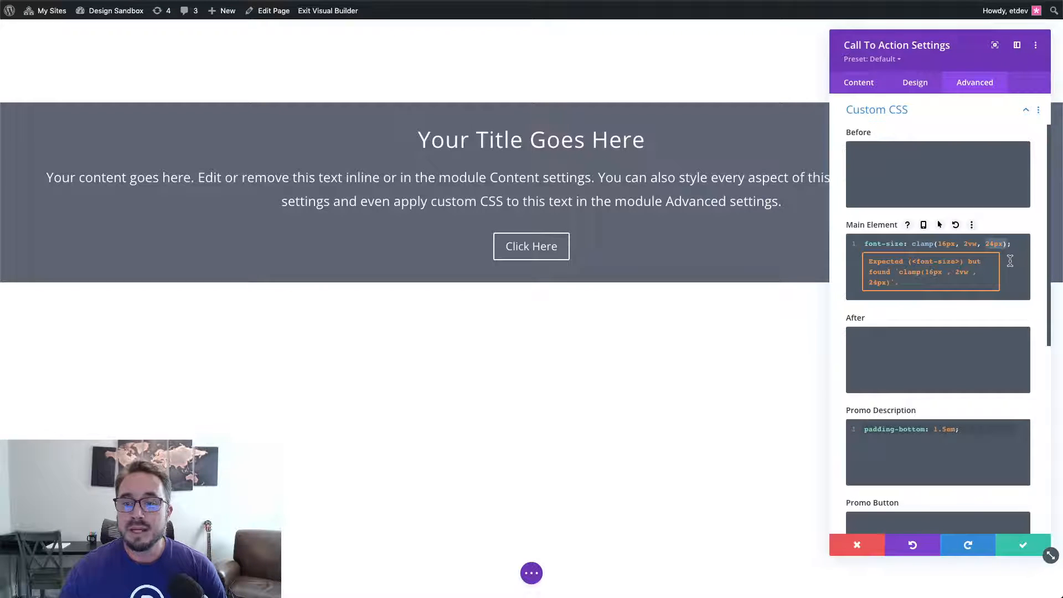
click(925, 82)
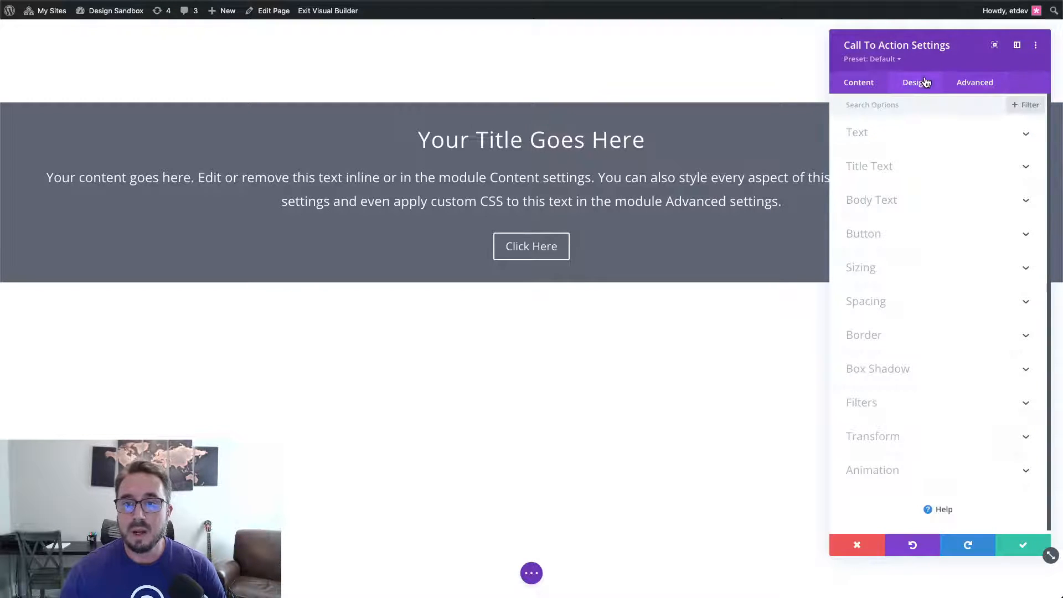
click(923, 166)
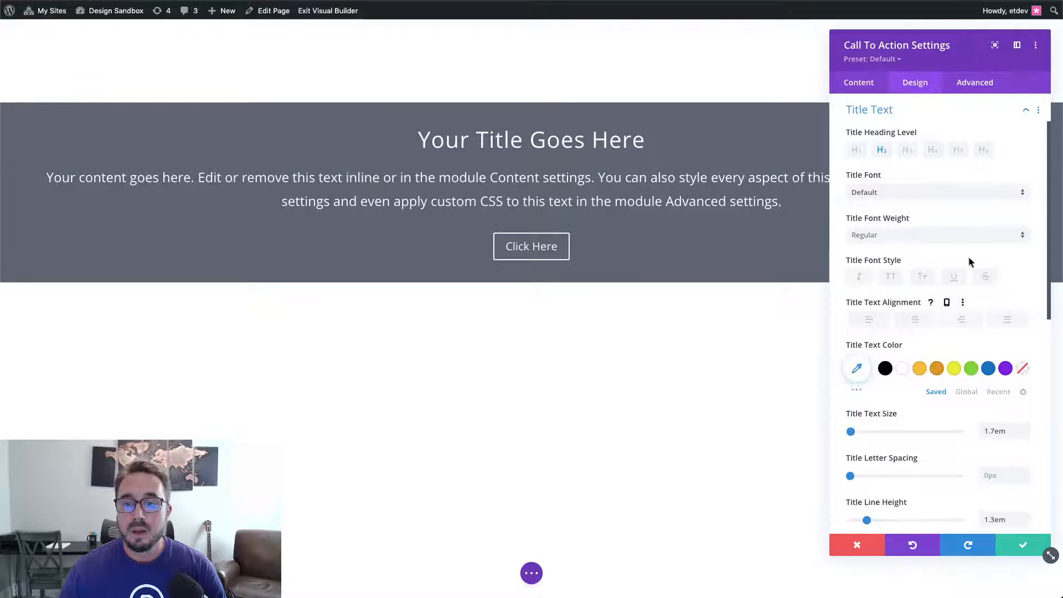
scroll(972, 233, down, 3)
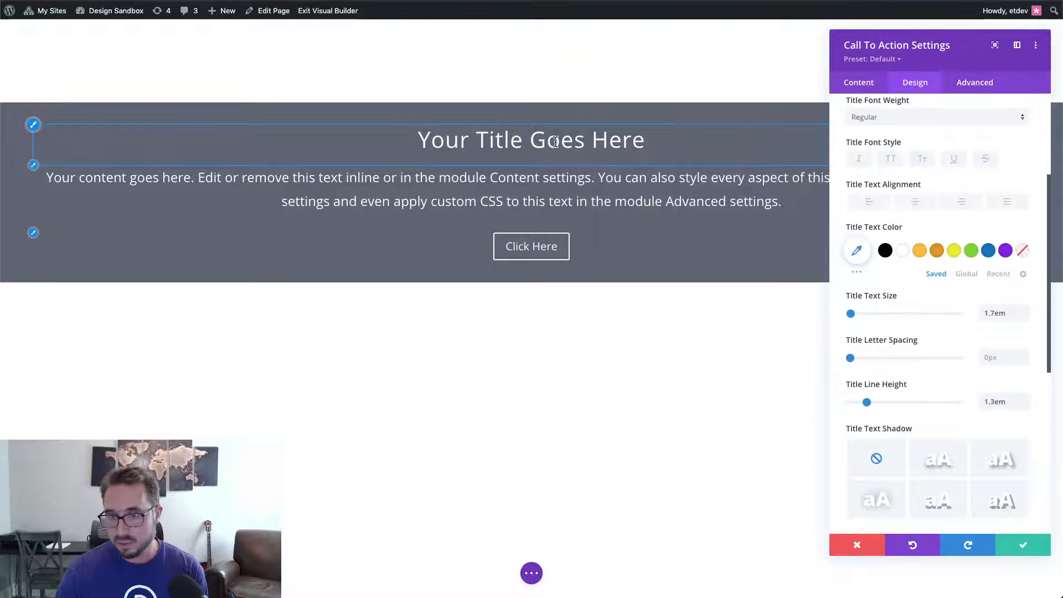
scroll(957, 347, down, 1)
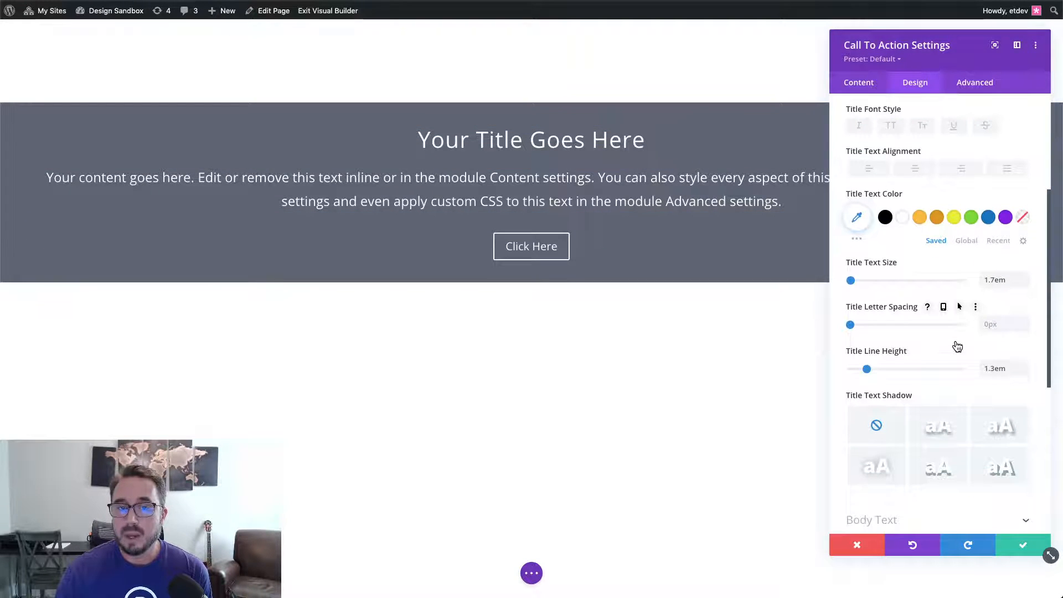
scroll(958, 346, down, 1)
scroll(958, 346, up, 1)
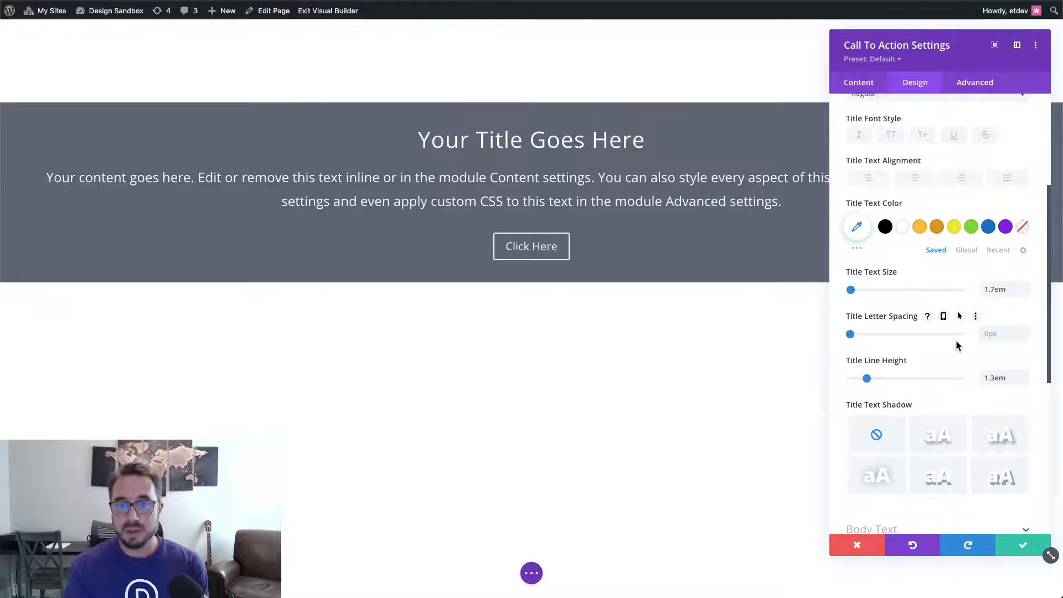
scroll(960, 353, down, 3)
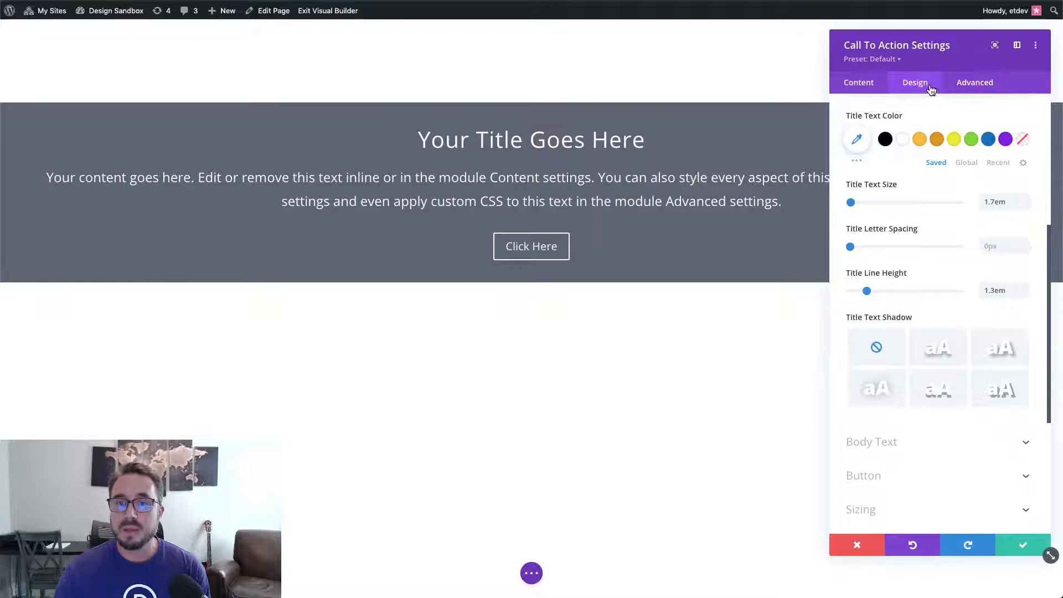
- Enable custom styles for the module's button and set its text size to 1.3em
scroll(902, 123, up, 5)
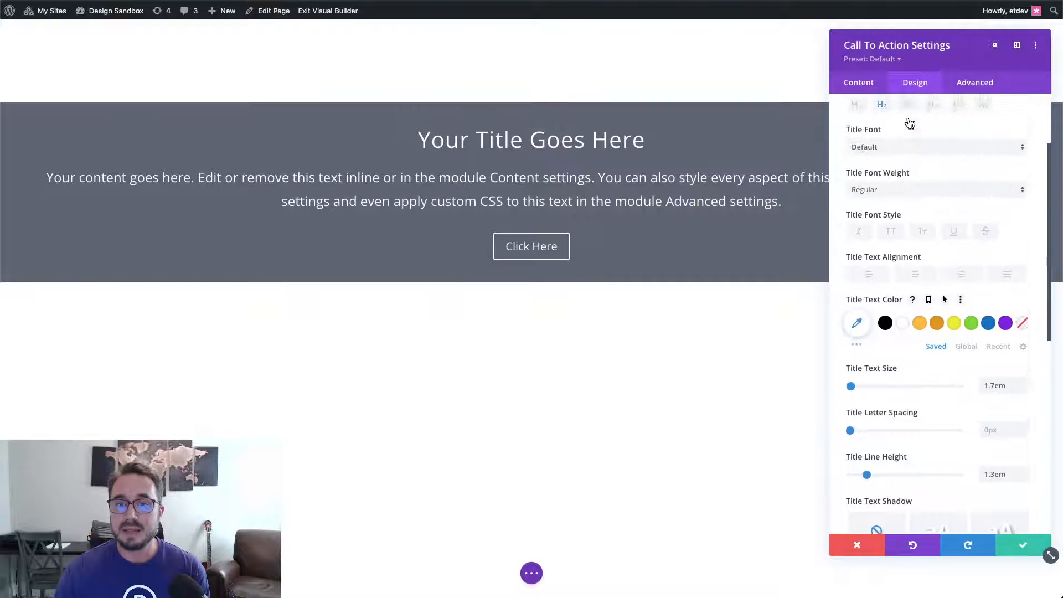
click(899, 167)
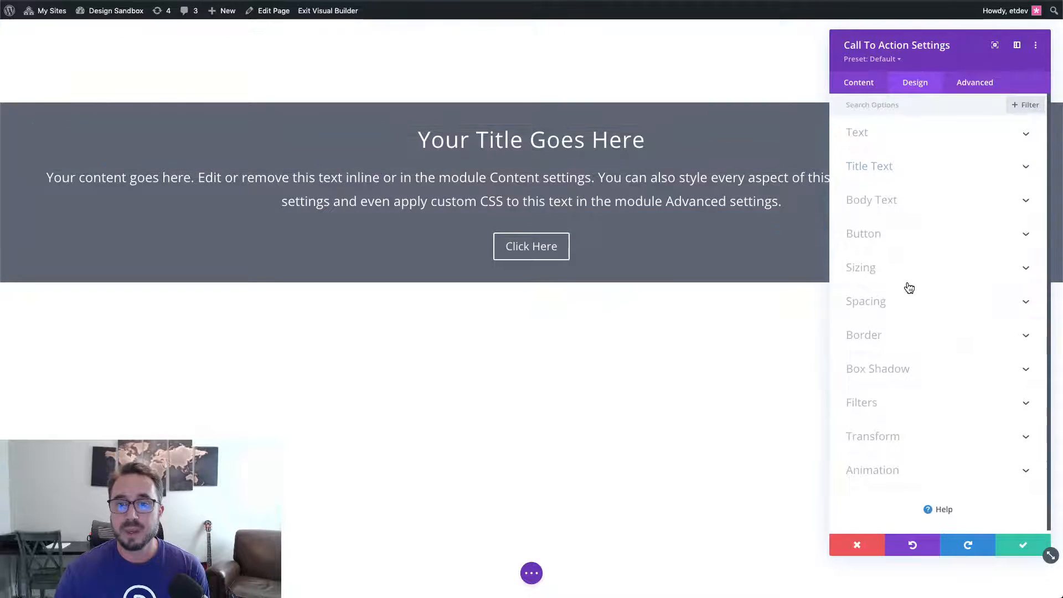
click(907, 239)
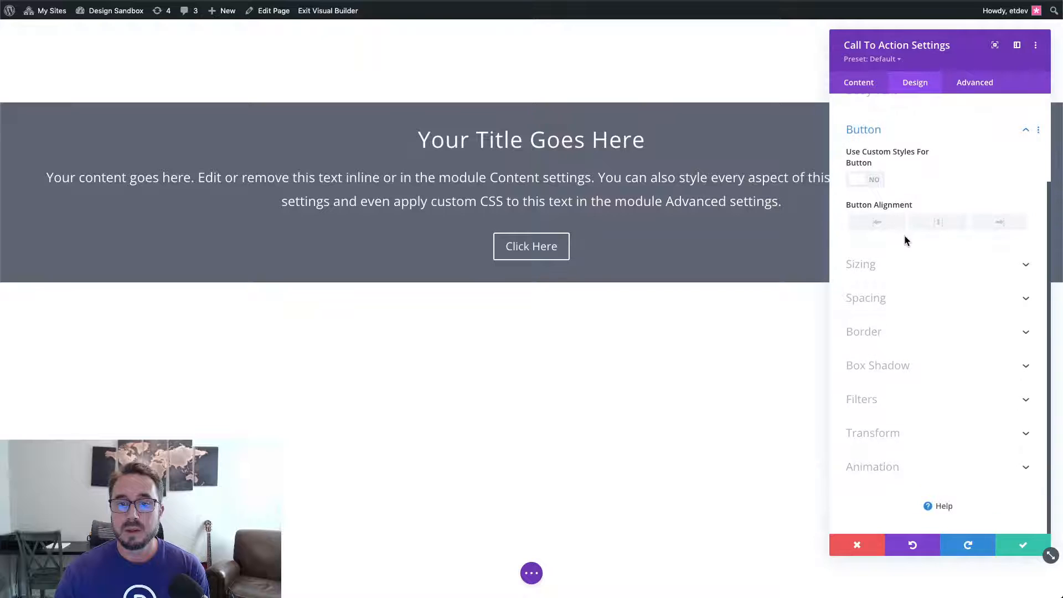
click(878, 184)
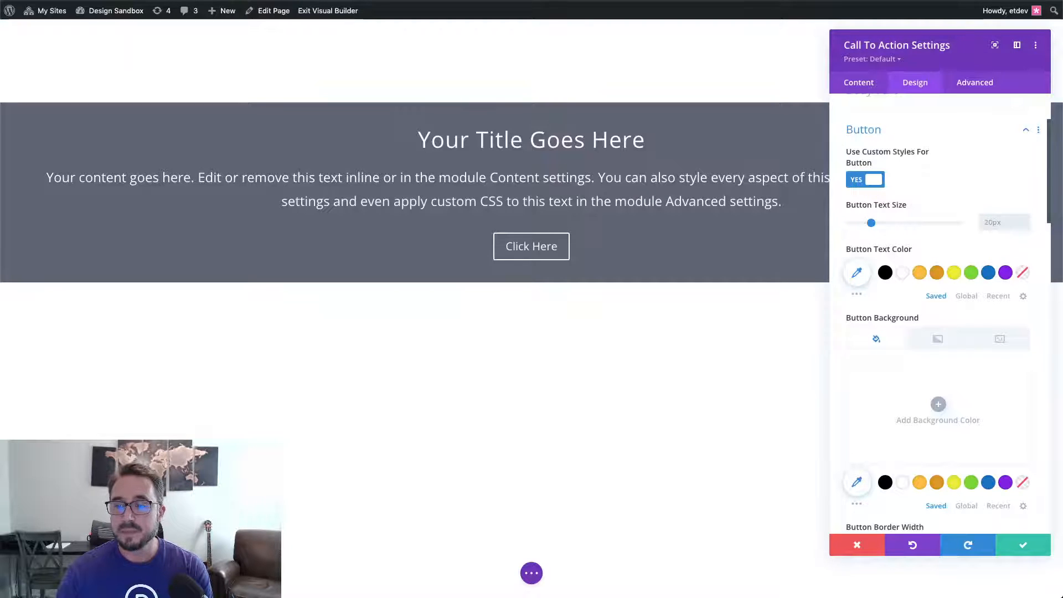
text(1.3em)
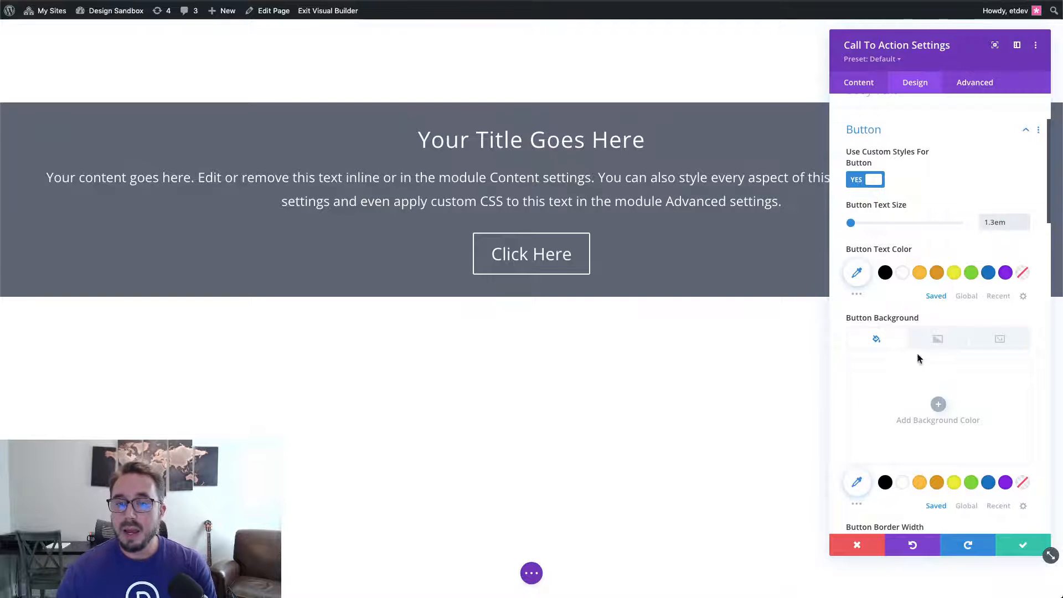
- Set the button's border width to 0.12em
scroll(921, 350, down, 5)
scroll(924, 349, down, 1)
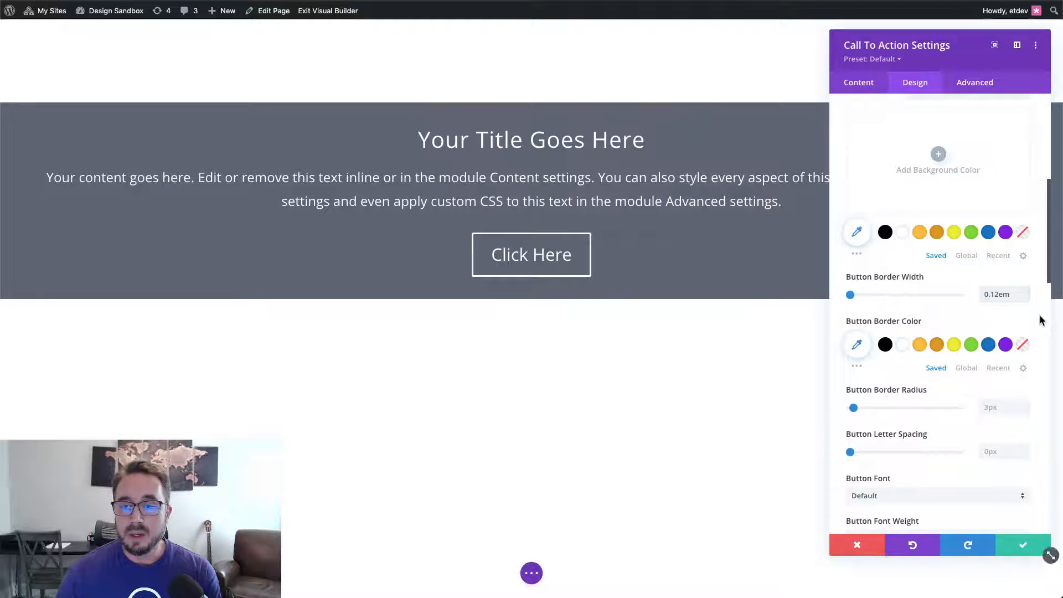
- Set the button's border radius to 1.5em
scroll(1041, 320, down, 3)
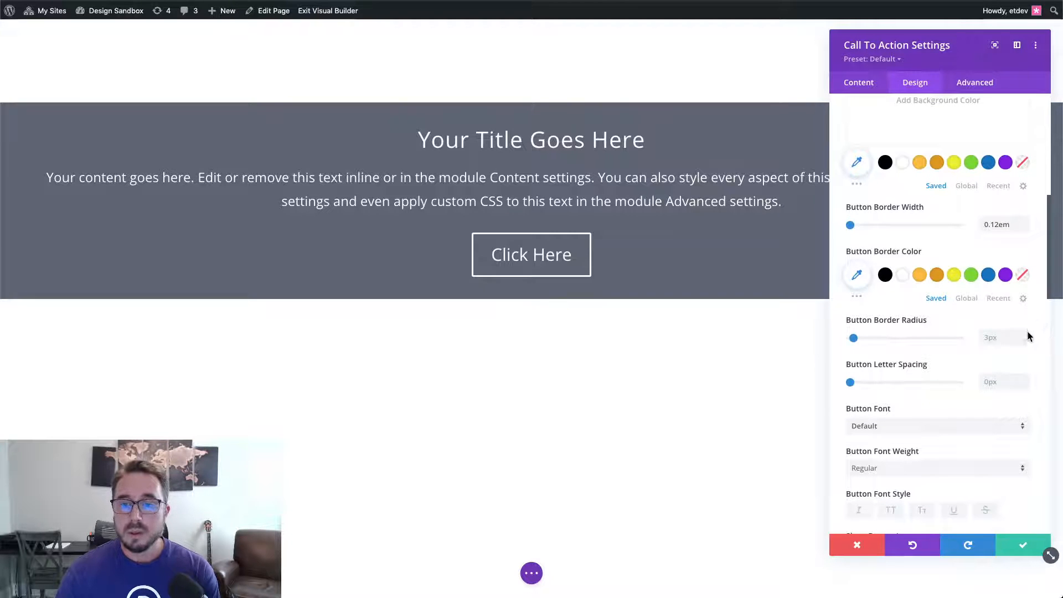
click(1007, 339)
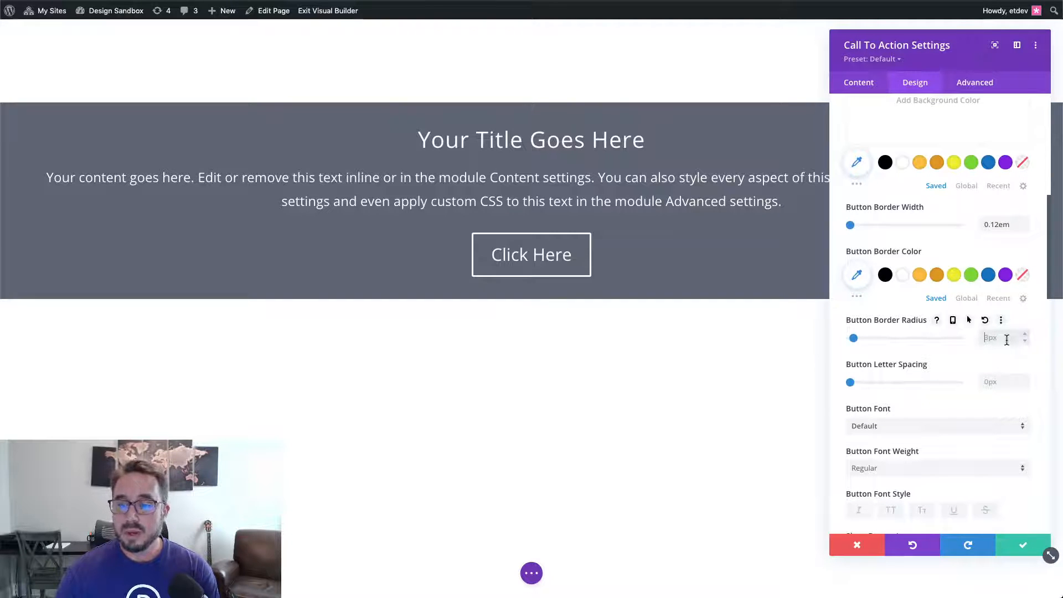
text(1.5)
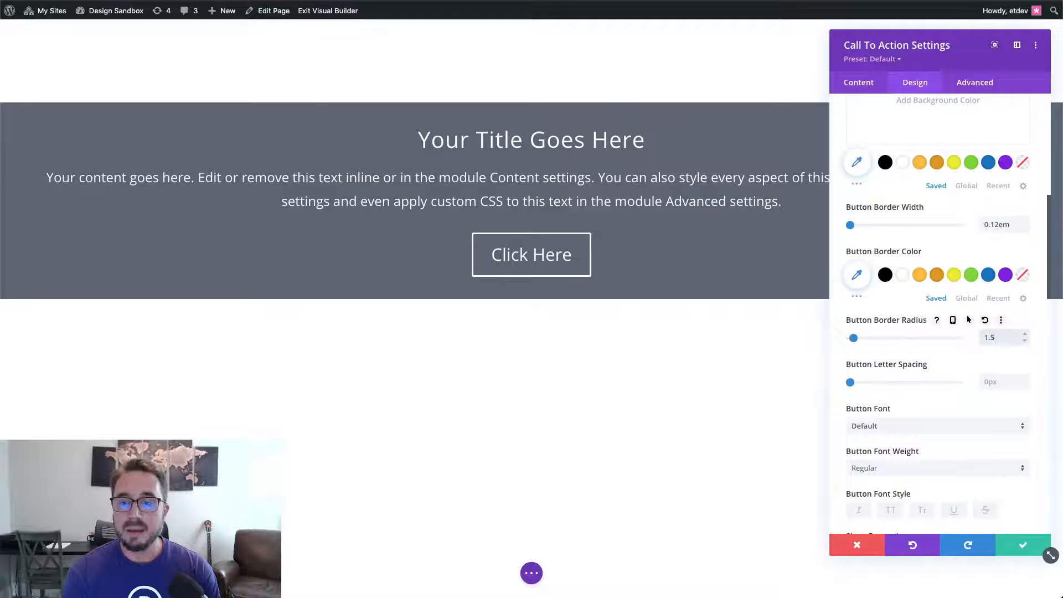
text(3mpx)
text(em)
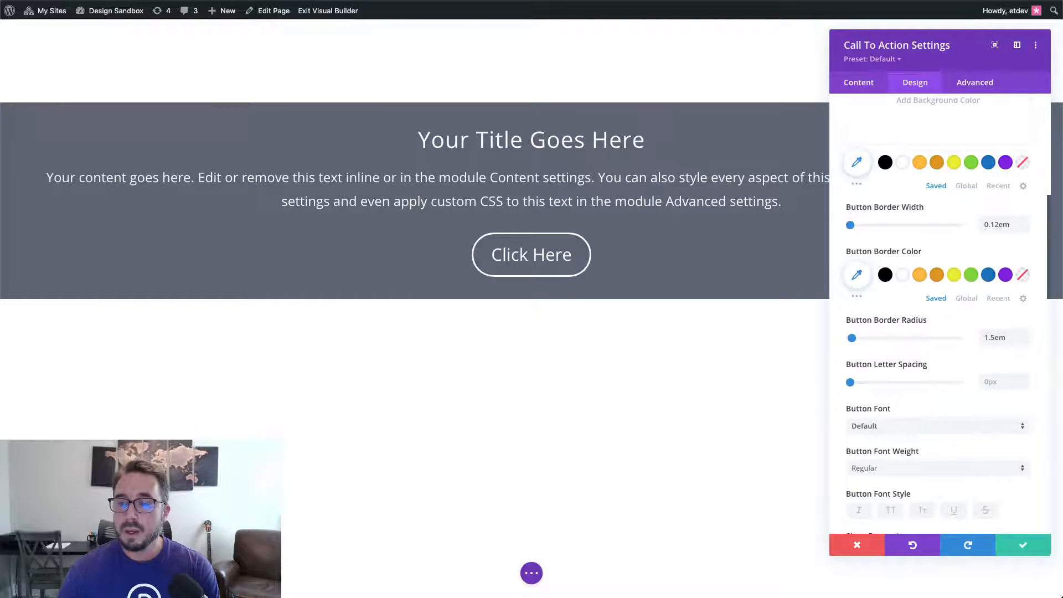
- Set the button's letter spacing to 0.1em
scroll(943, 363, down, 1)
scroll(945, 362, down, 3)
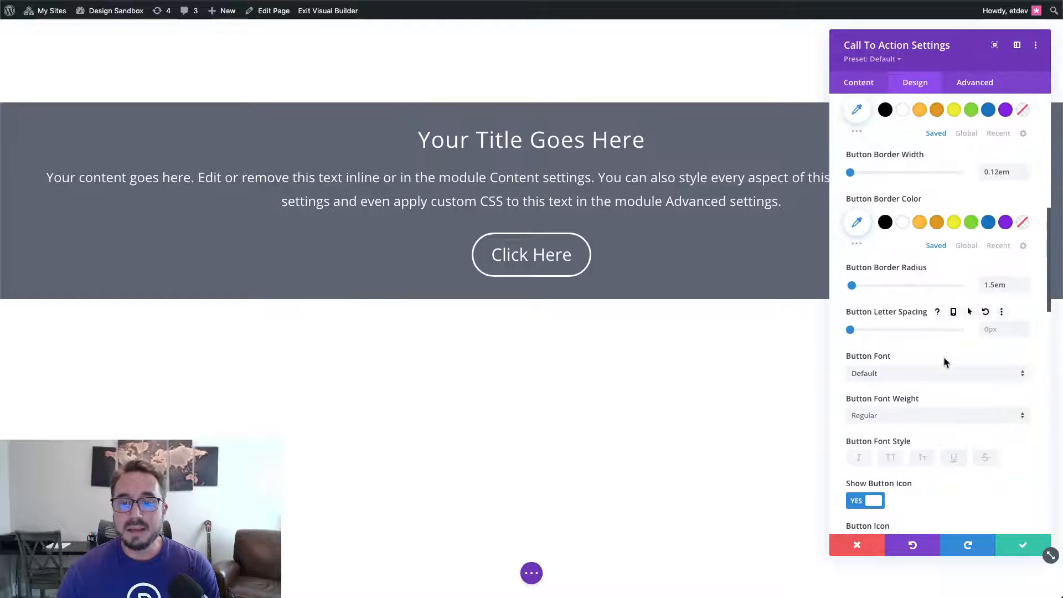
click(991, 299)
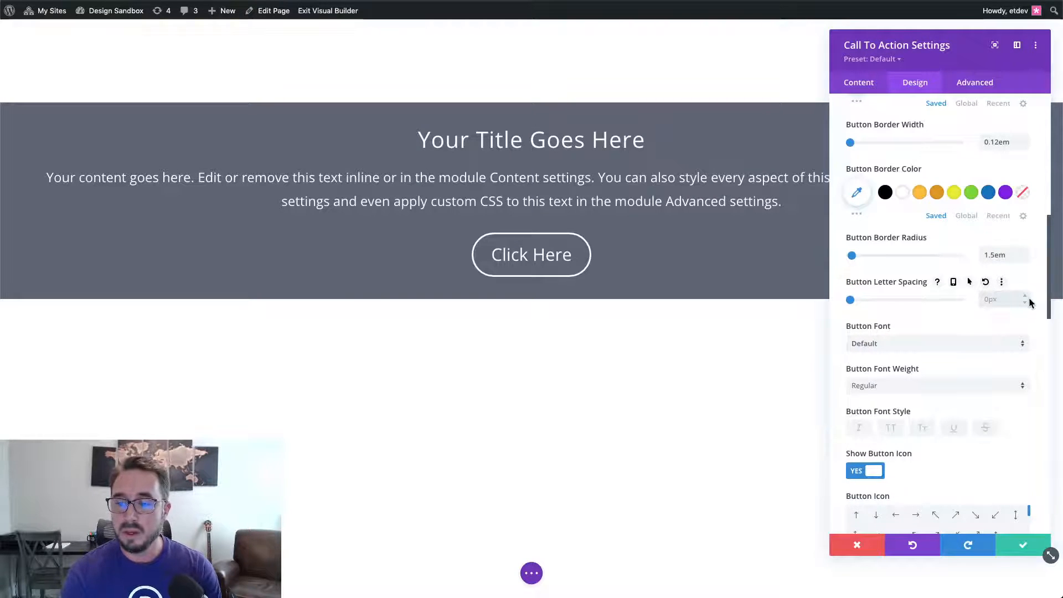
text(0.1em)
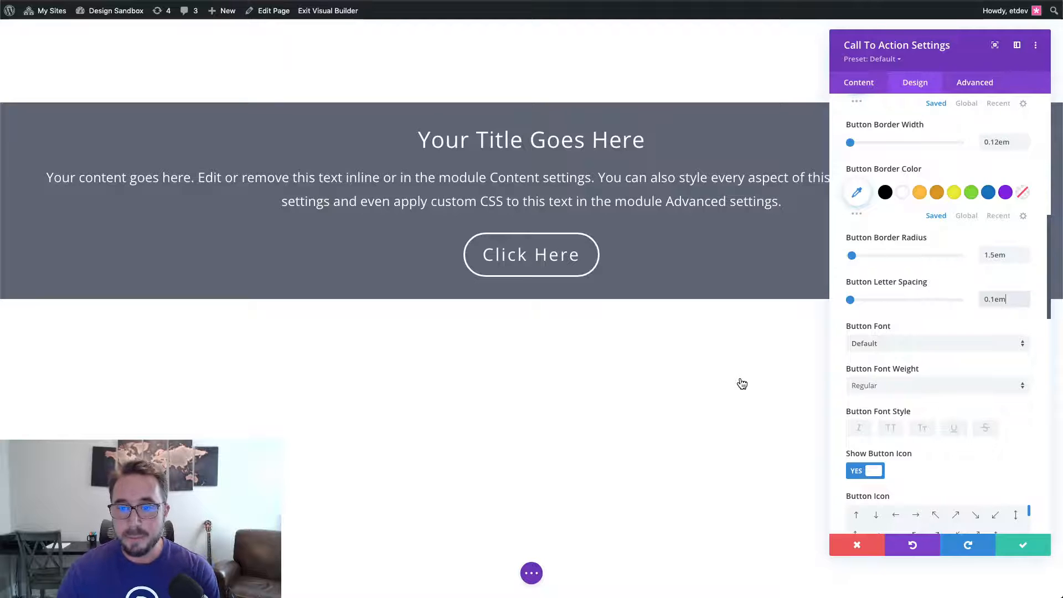
- Set the button's top padding to 0.1em and link it to the bottom padding
scroll(1018, 415, down, 7)
scroll(956, 462, down, 5)
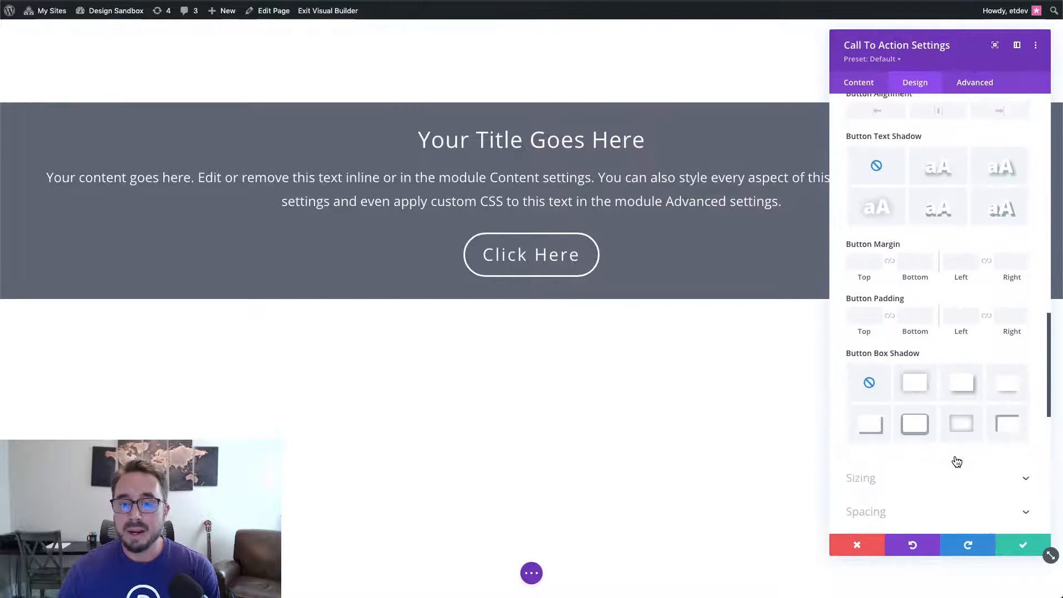
click(868, 316)
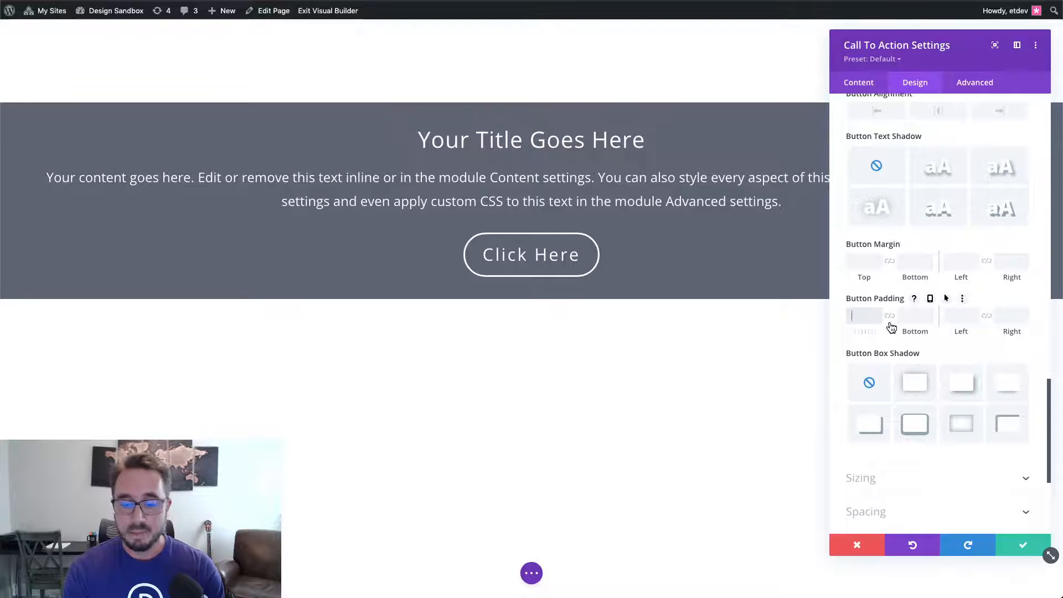
text(0.1em)
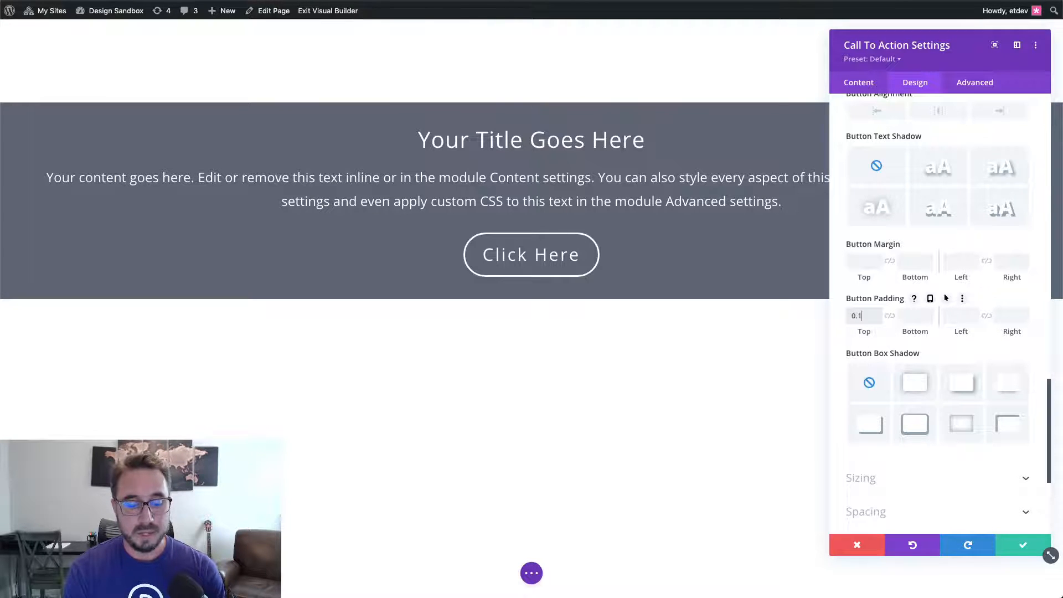
click(890, 316)
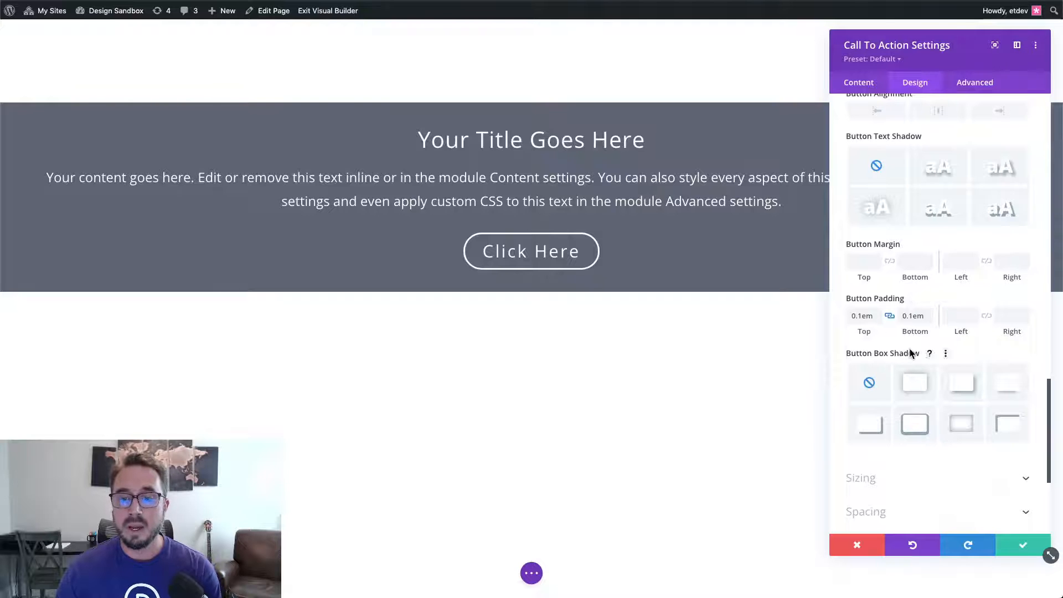
- Set the button's left padding to 2em and link it to the right padding
click(969, 319)
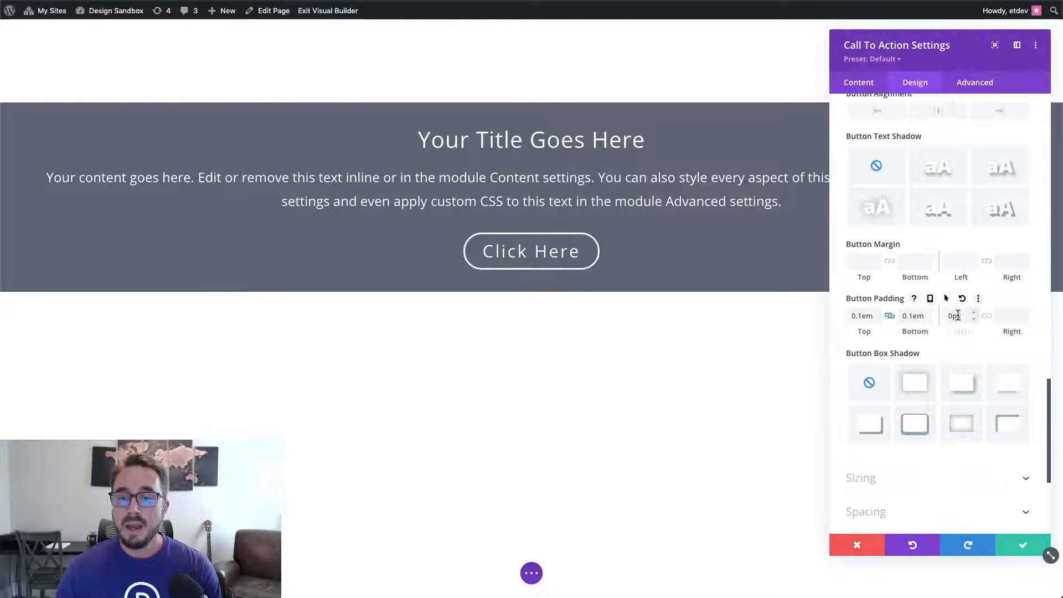
click(961, 316)
double_click(955, 320)
text(2em)
click(986, 315)
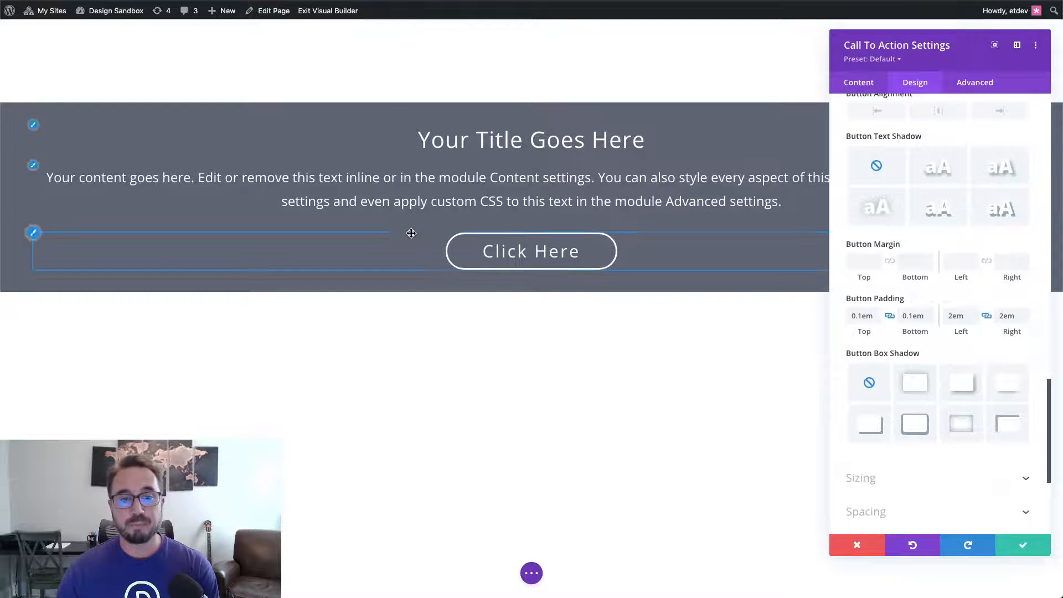
click(961, 382)
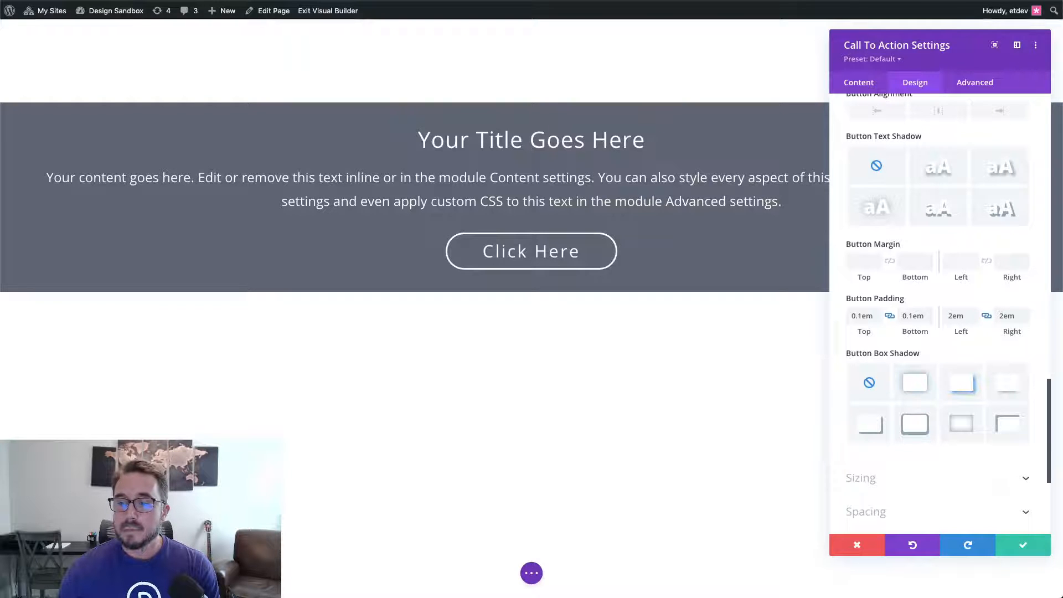
- Open the module's sizing options and set its width to 40em
scroll(936, 357, down, 3)
scroll(937, 358, up, 3)
scroll(937, 359, down, 5)
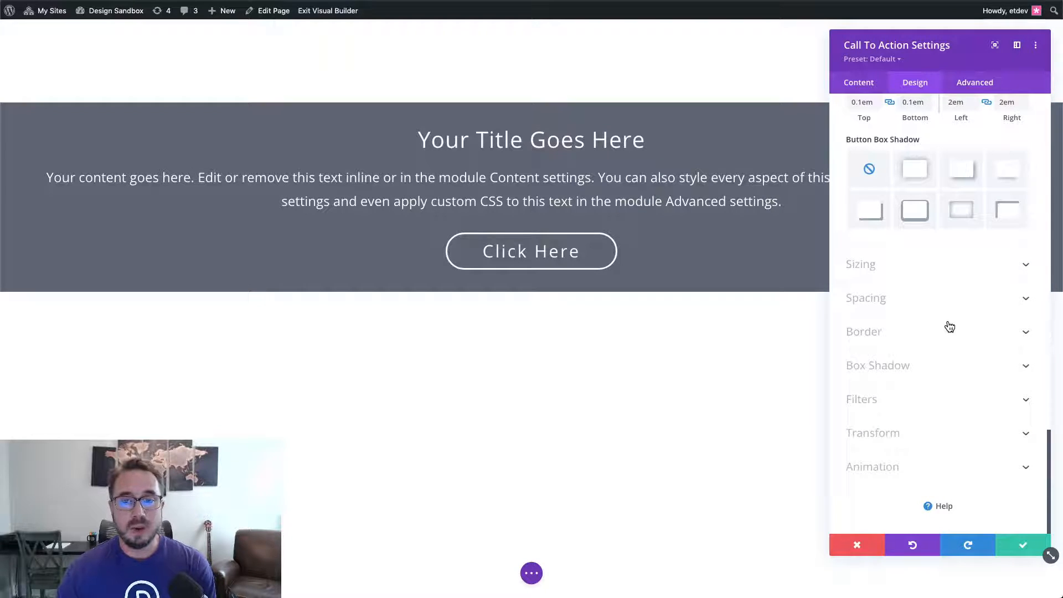
click(949, 270)
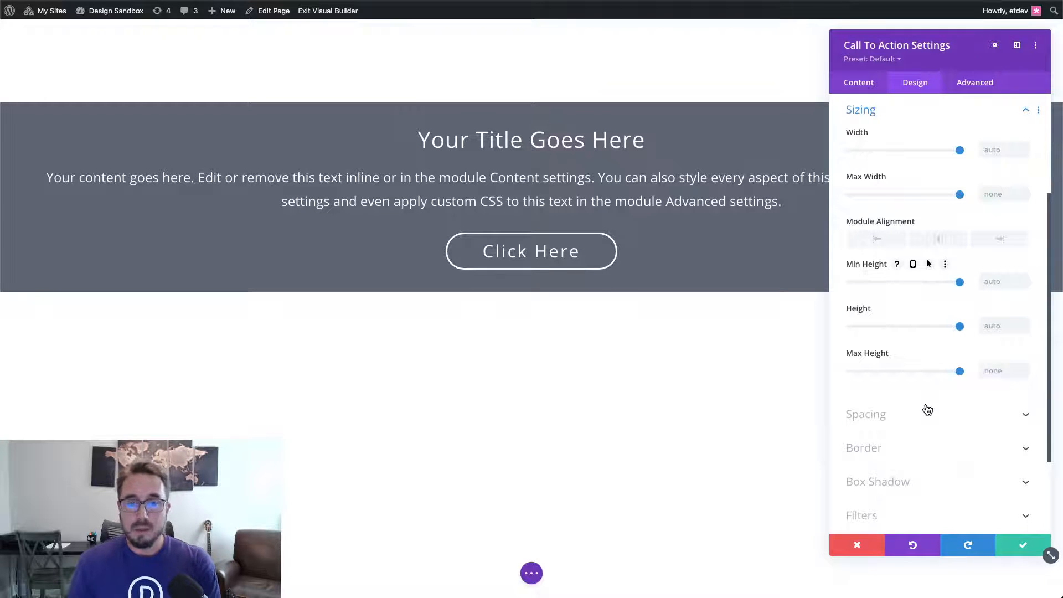
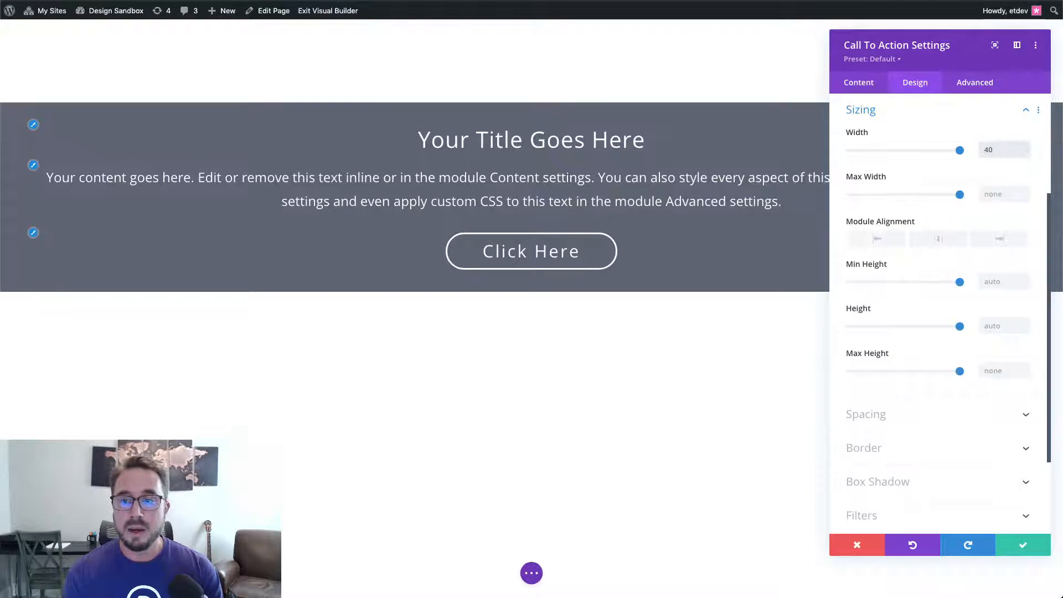
text(pxem)
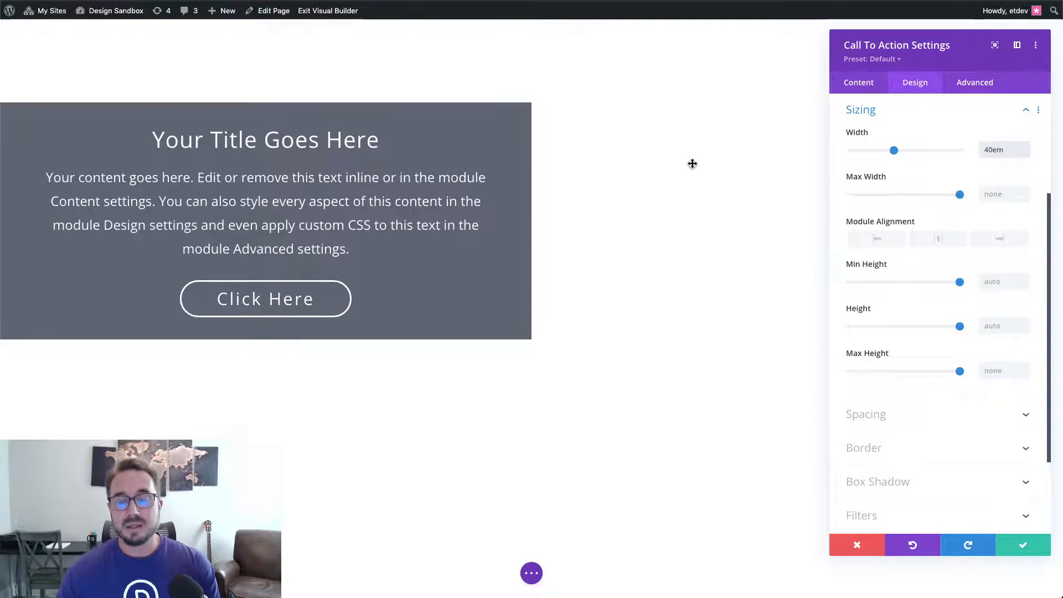
- Try different module widths between 35em and 41em in 1em increments to compare how the text wraps
click(1025, 154)
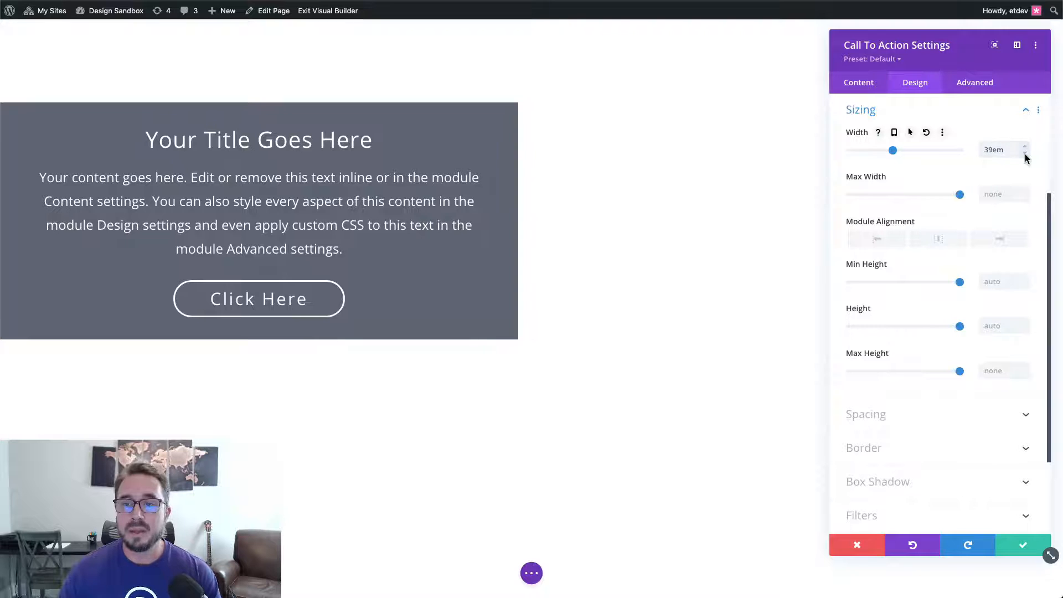
click(1025, 153)
click(1025, 153)
click(1025, 154)
click(1025, 154)
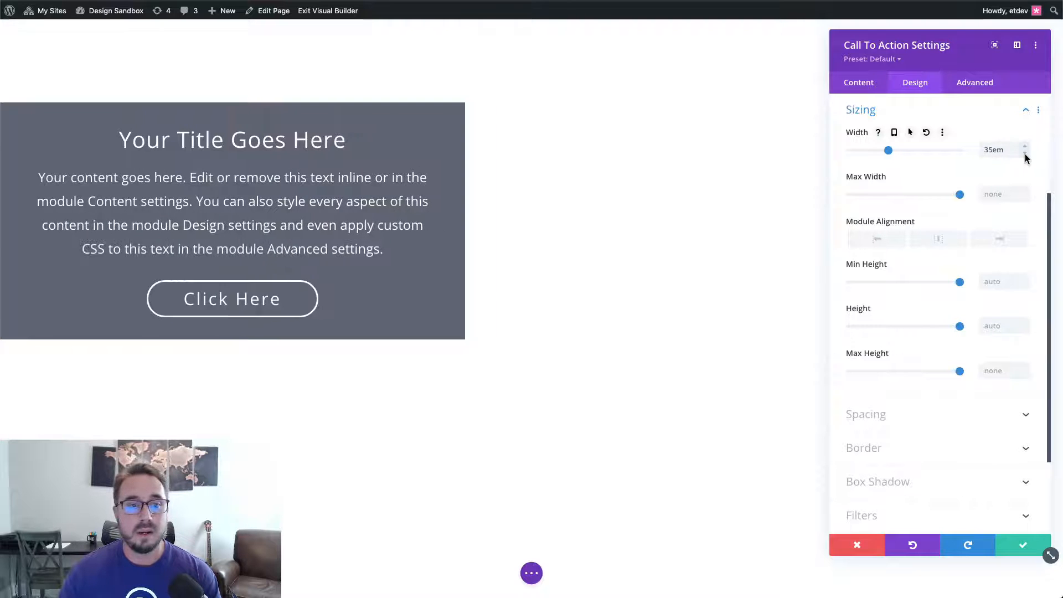
click(1025, 154)
click(1025, 148)
click(1025, 149)
click(1026, 148)
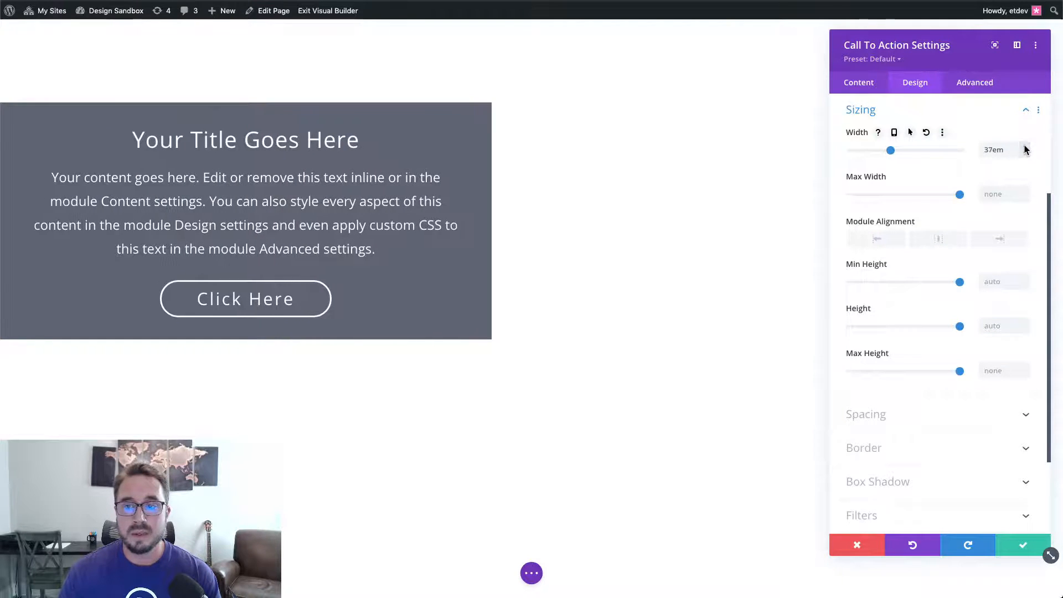
click(1026, 148)
click(1025, 149)
click(1025, 154)
click(1025, 154)
click(1025, 148)
click(1025, 148)
click(1025, 147)
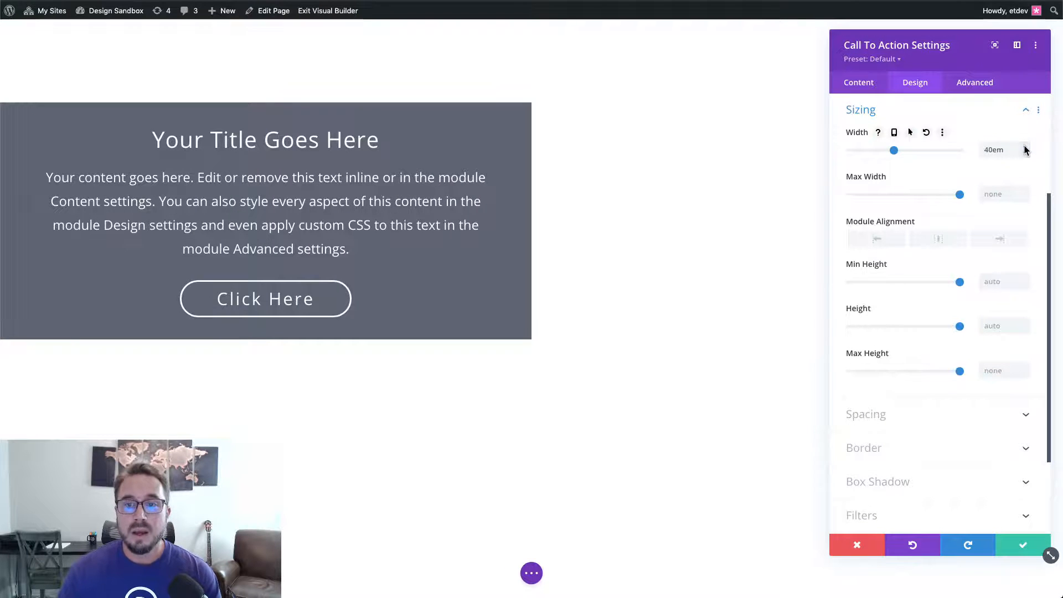
click(1024, 148)
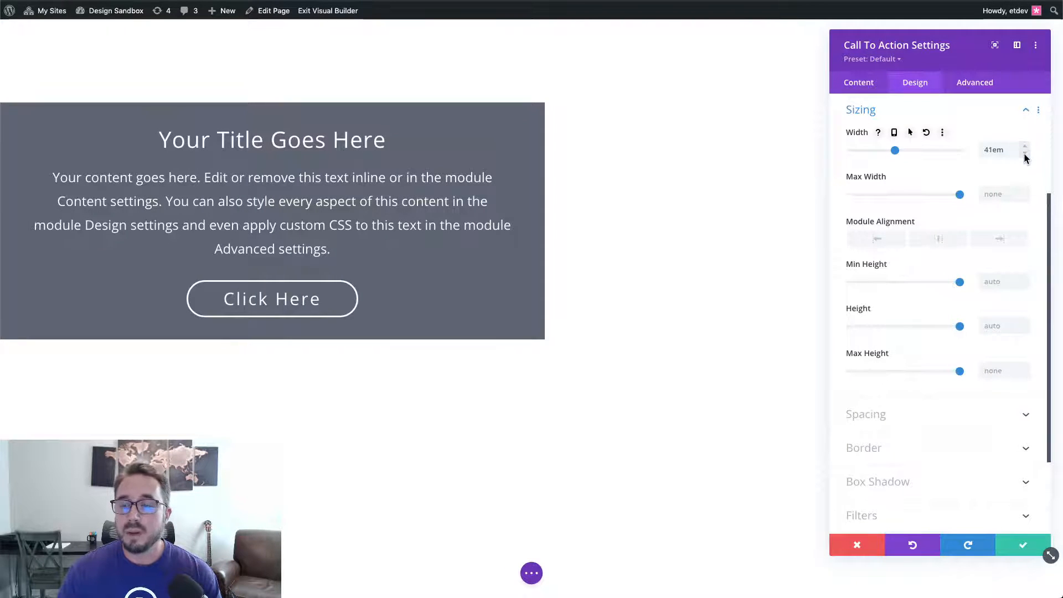
click(1025, 155)
click(1025, 155)
- Clear the module's width value and set its max width to 40em instead
double_click(988, 151)
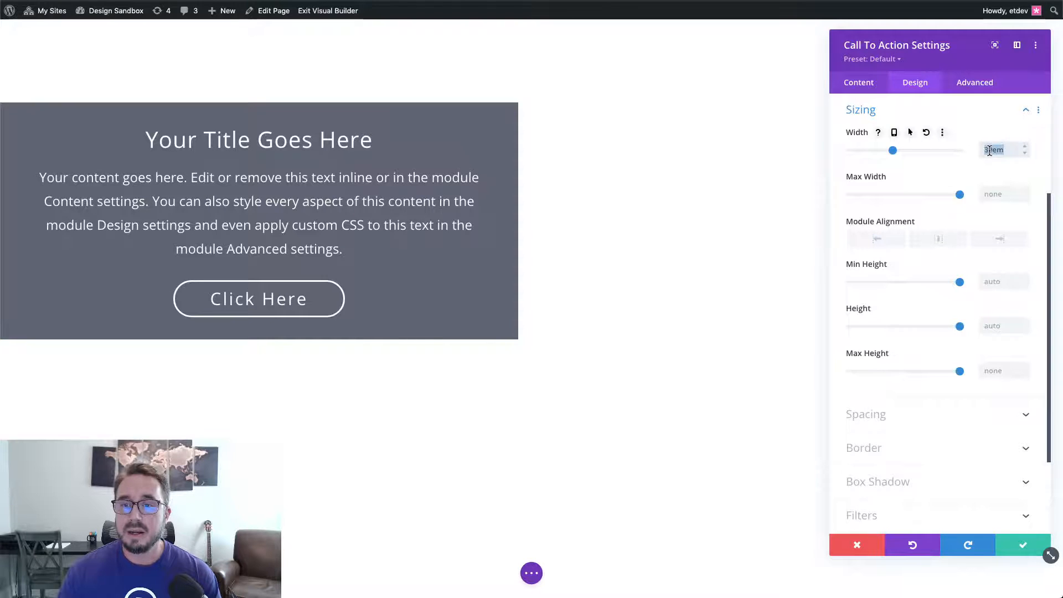
key(BackSpace)
click(994, 193)
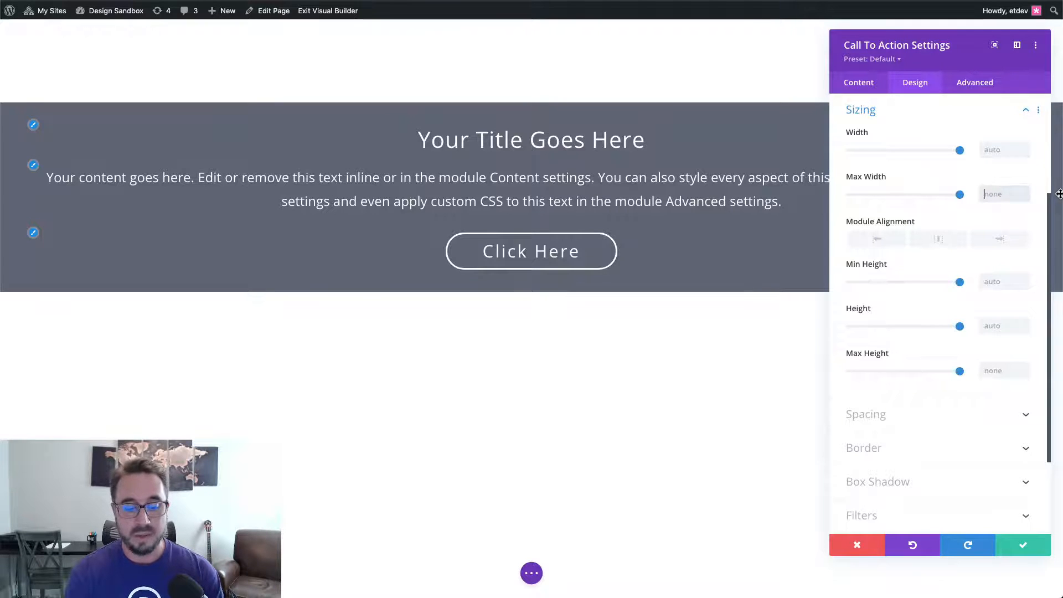
text(40em)
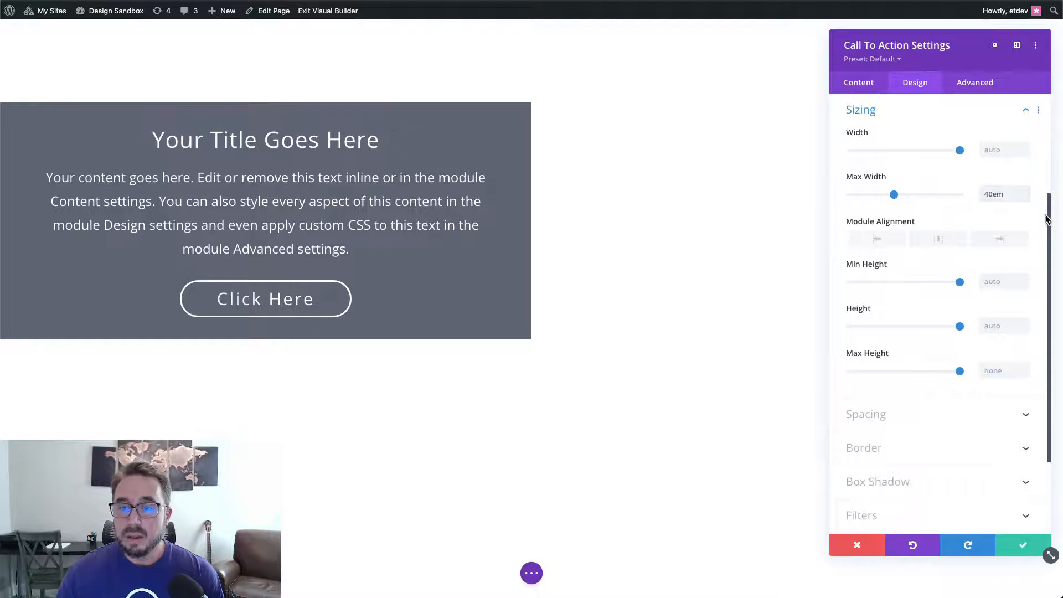
- Set the module's min height to 0vw
scroll(1046, 220, down, 1)
scroll(1046, 220, up, 1)
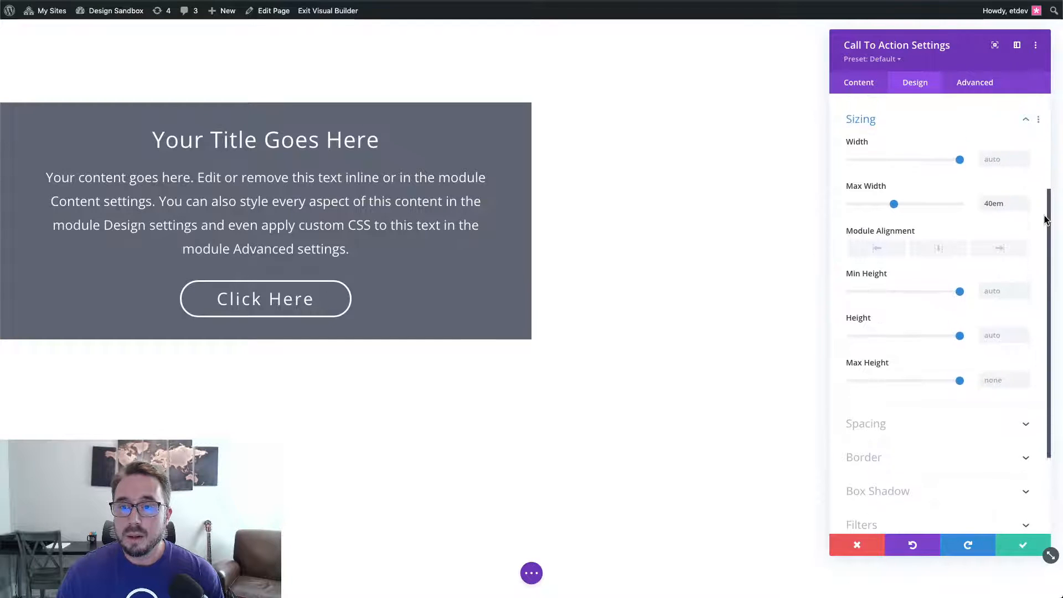
scroll(1046, 220, down, 1)
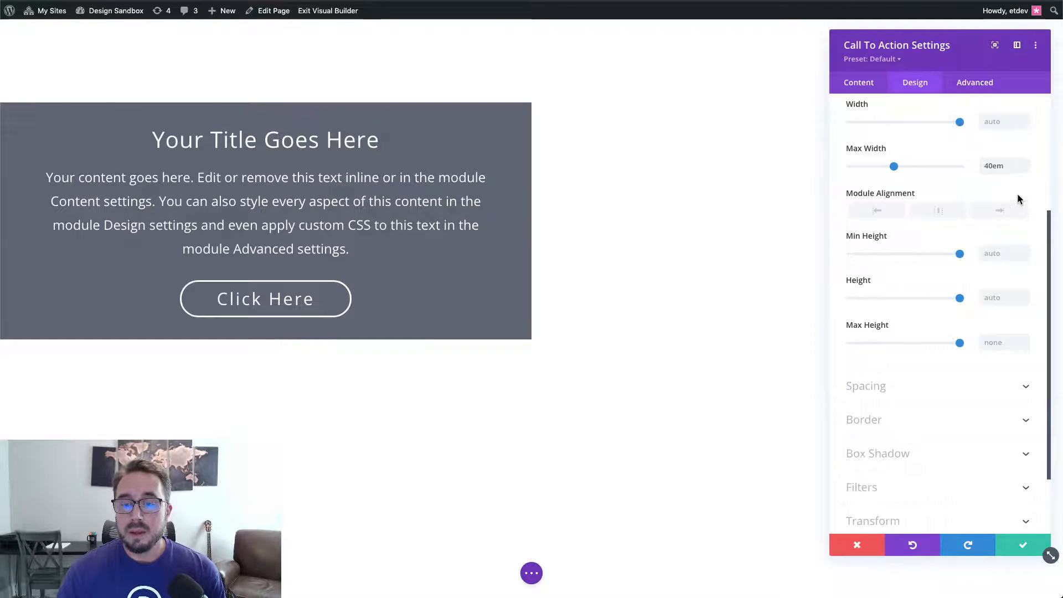
click(997, 253)
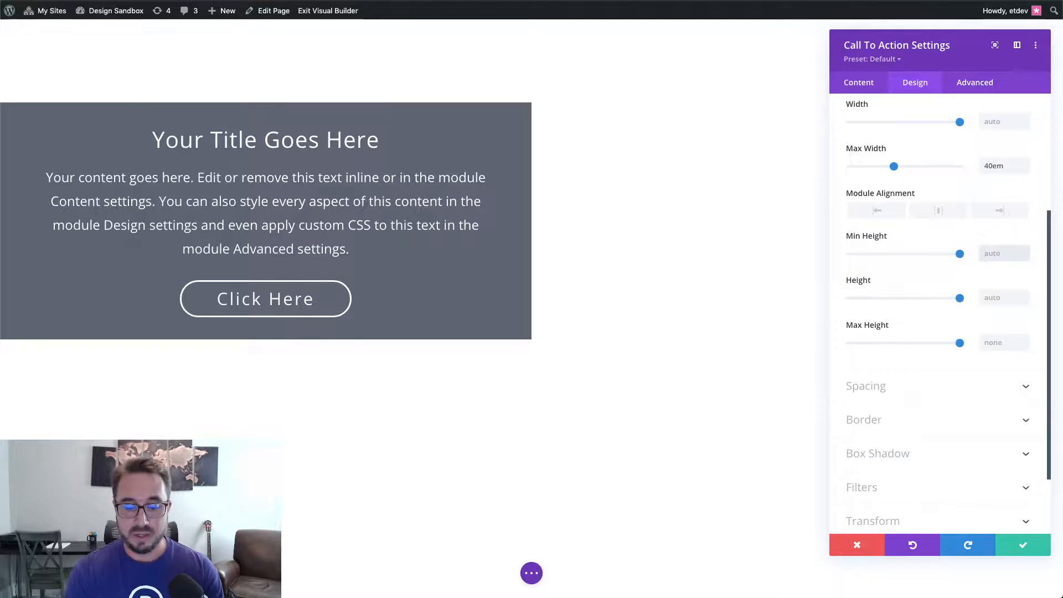
text(0vh)
key(BackSpace)
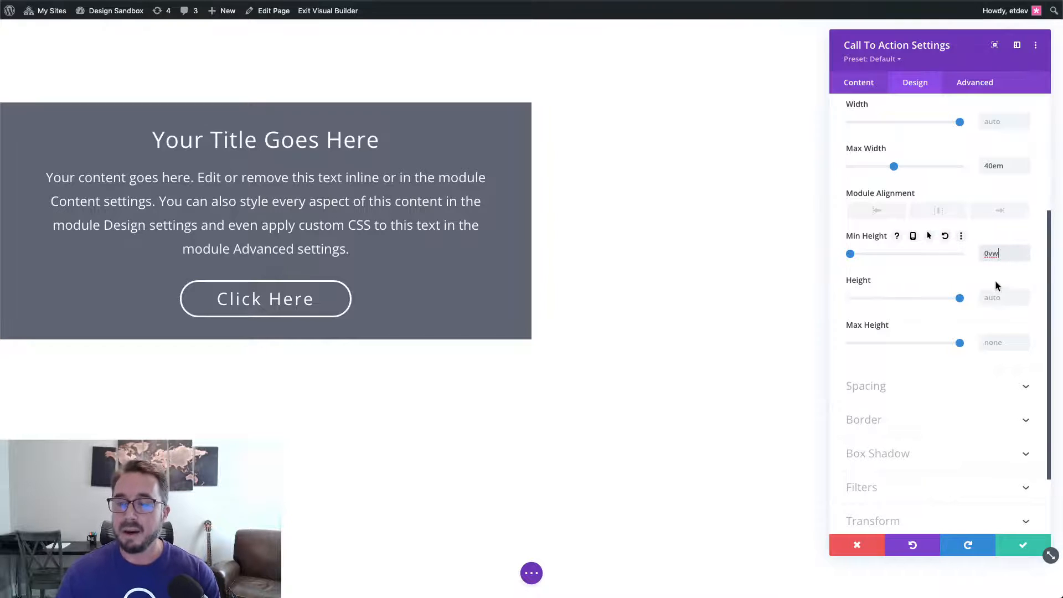
click(993, 304)
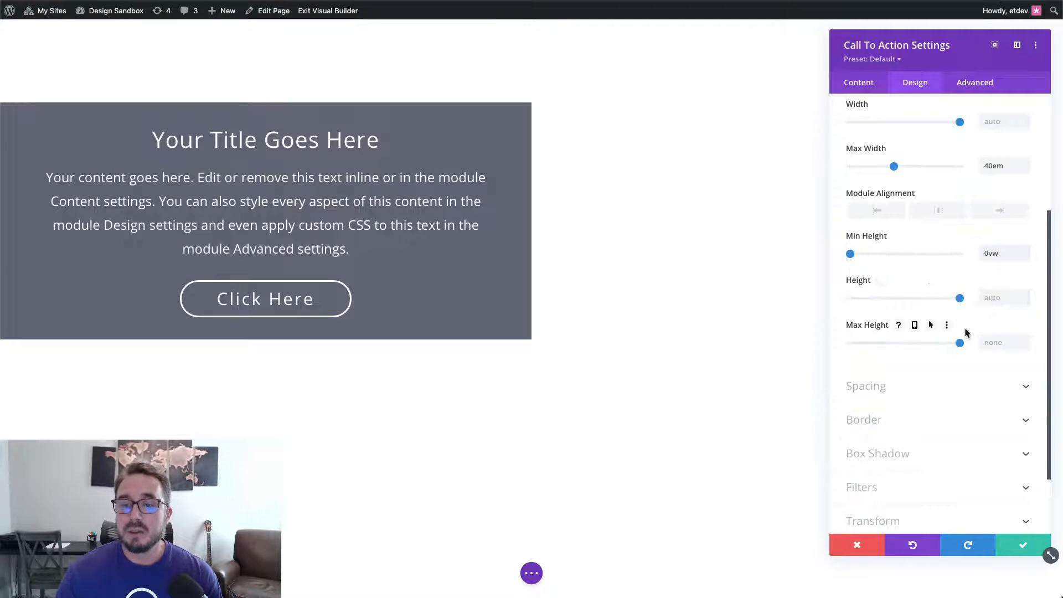
- Set the module alignment to center in the sizing options
scroll(959, 349, down, 2)
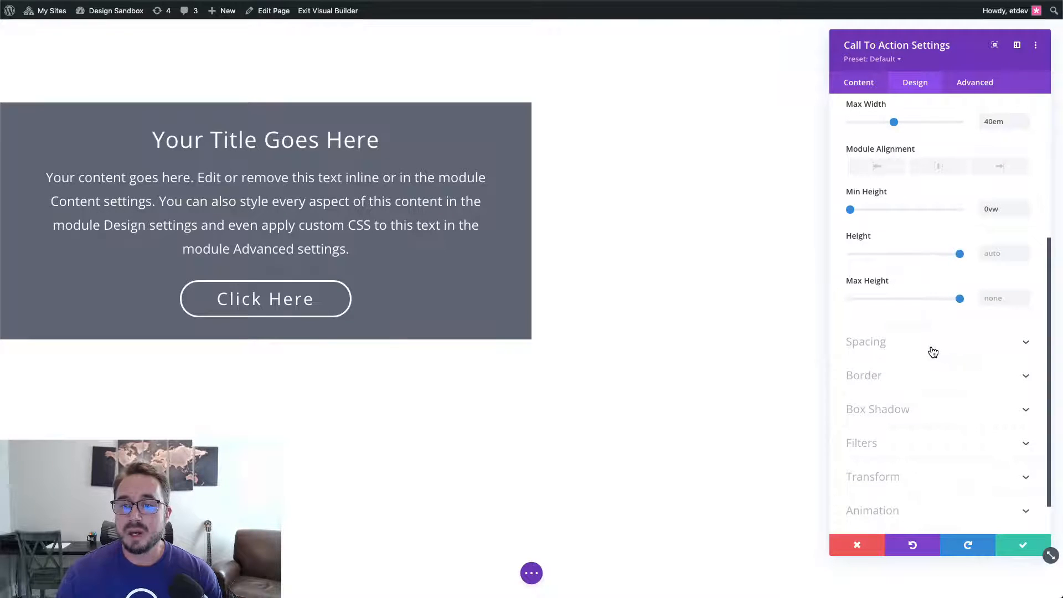
click(930, 350)
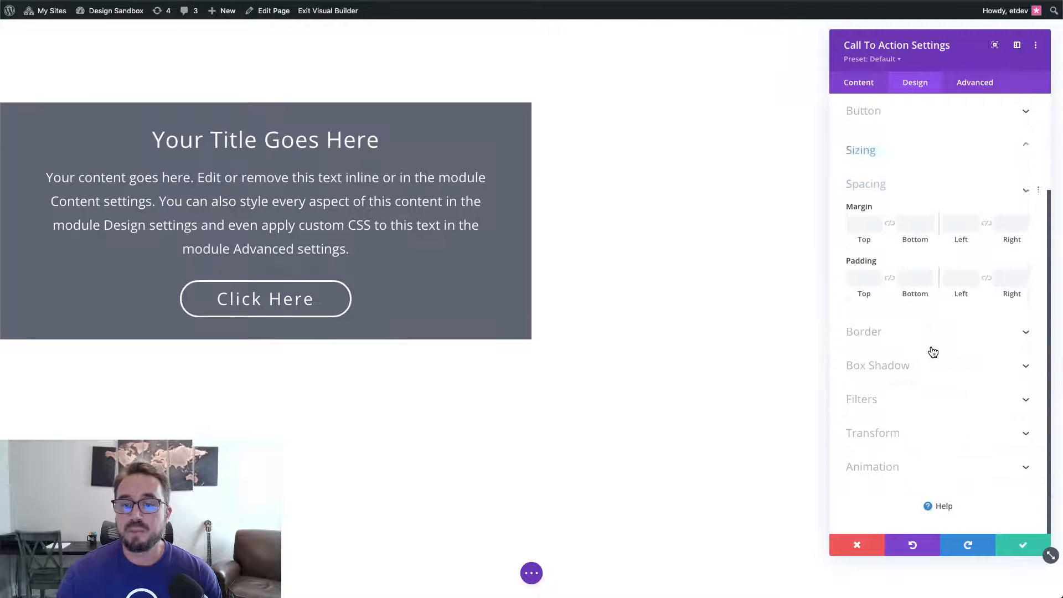
click(929, 150)
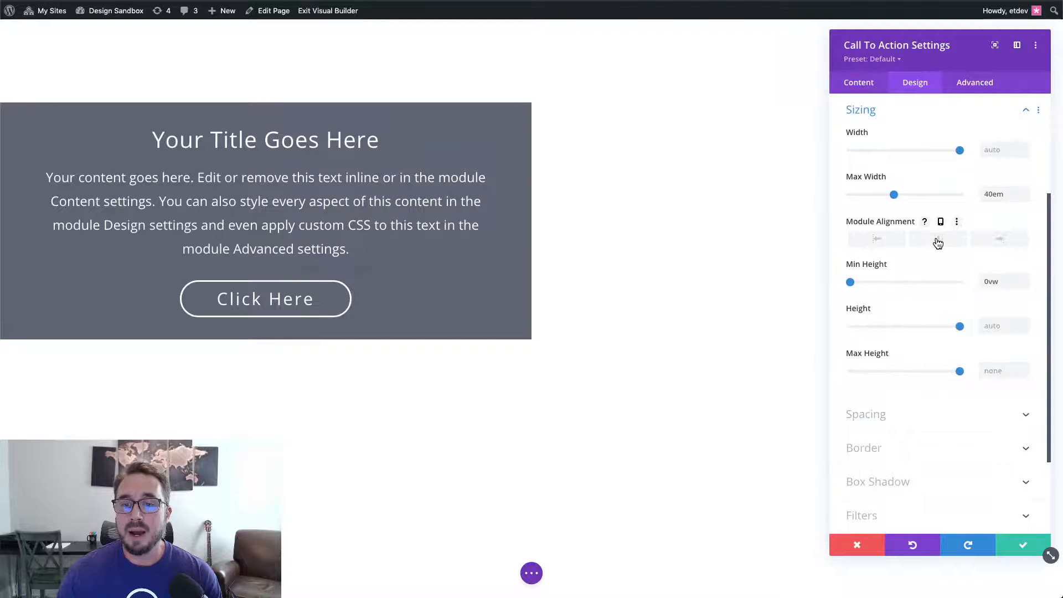
click(938, 239)
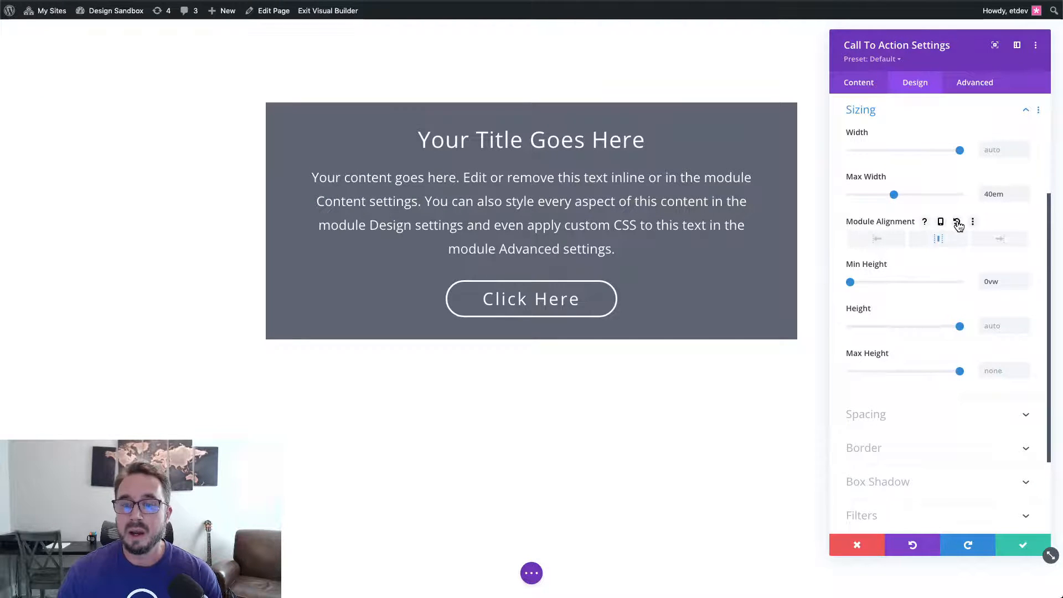
- Reset the module alignment and set the module's left and right margins to auto
click(956, 222)
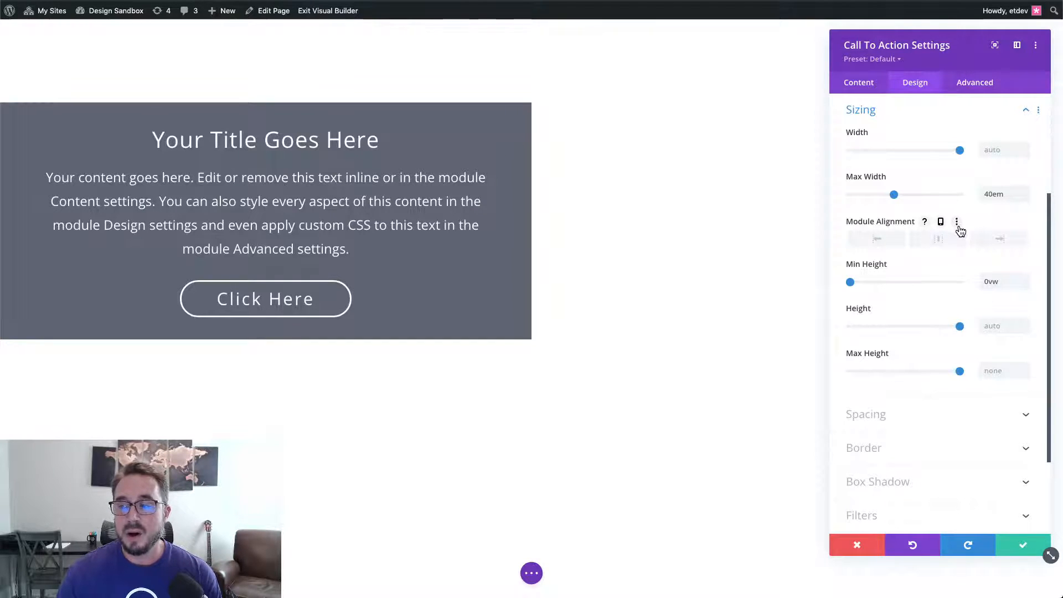
scroll(959, 228, down, 4)
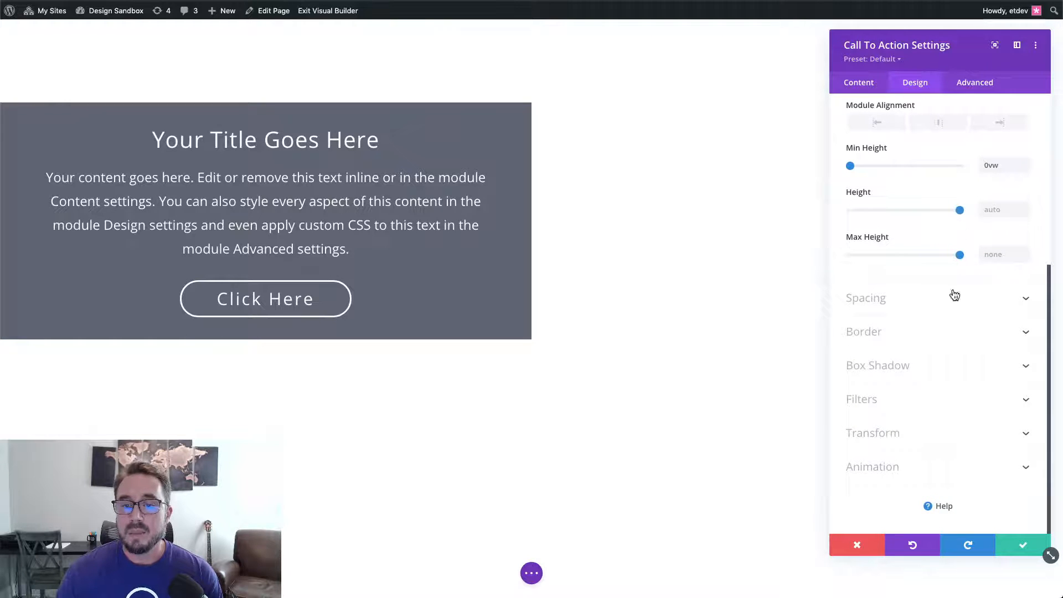
click(946, 310)
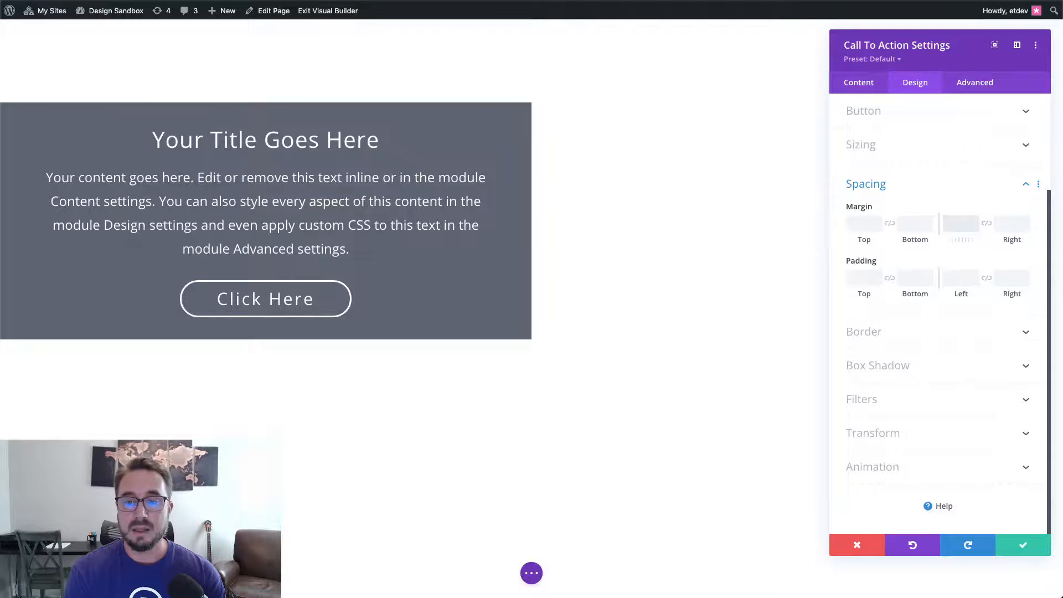
text(auto)
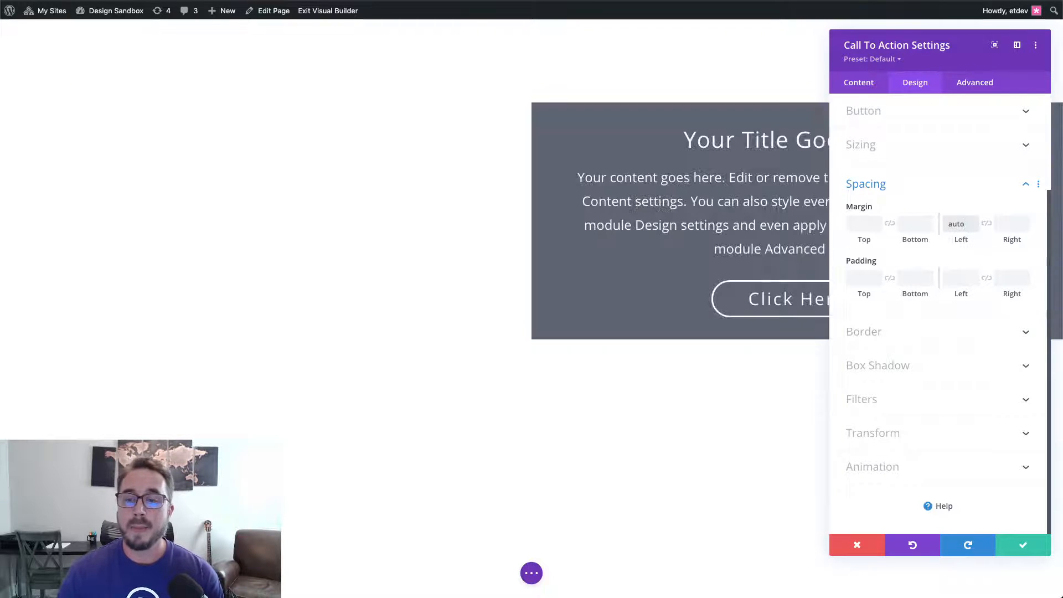
click(1008, 222)
text(auto)
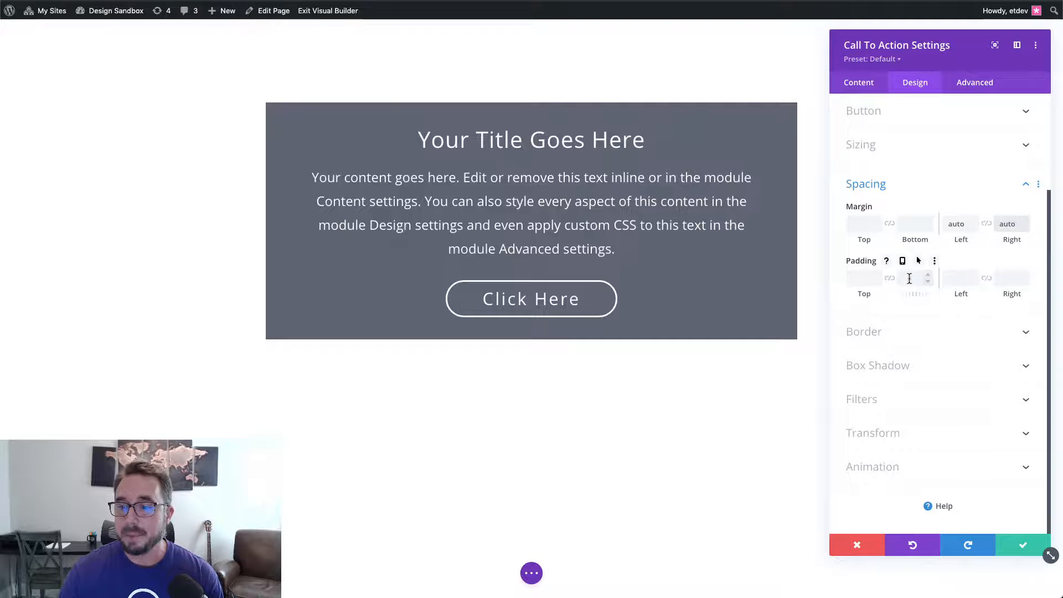
- Set the module's top margin to 0.5em and link the bottom margin to the same value
click(866, 225)
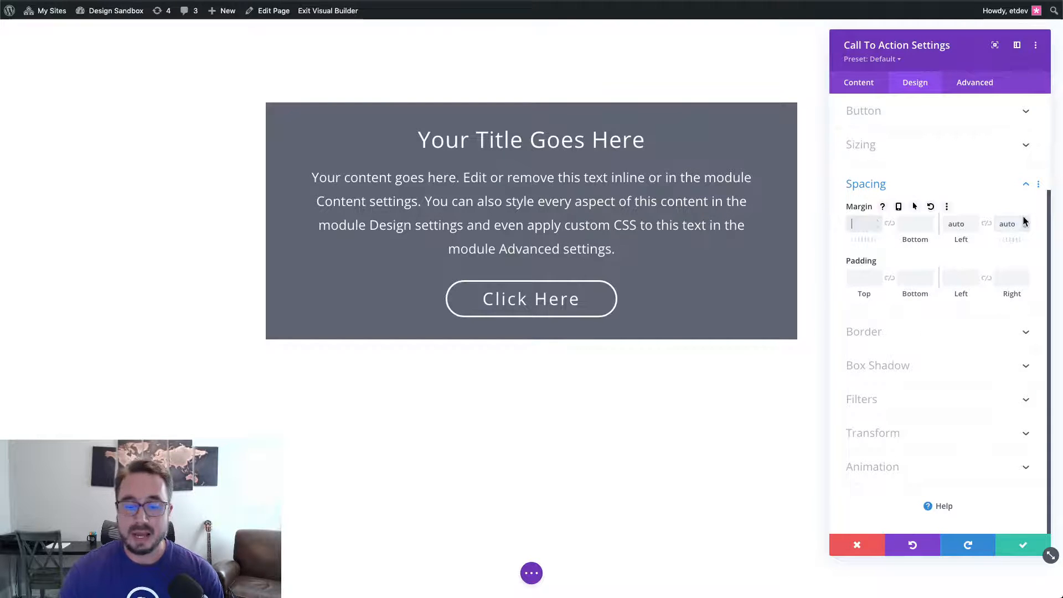
text(0.5e)
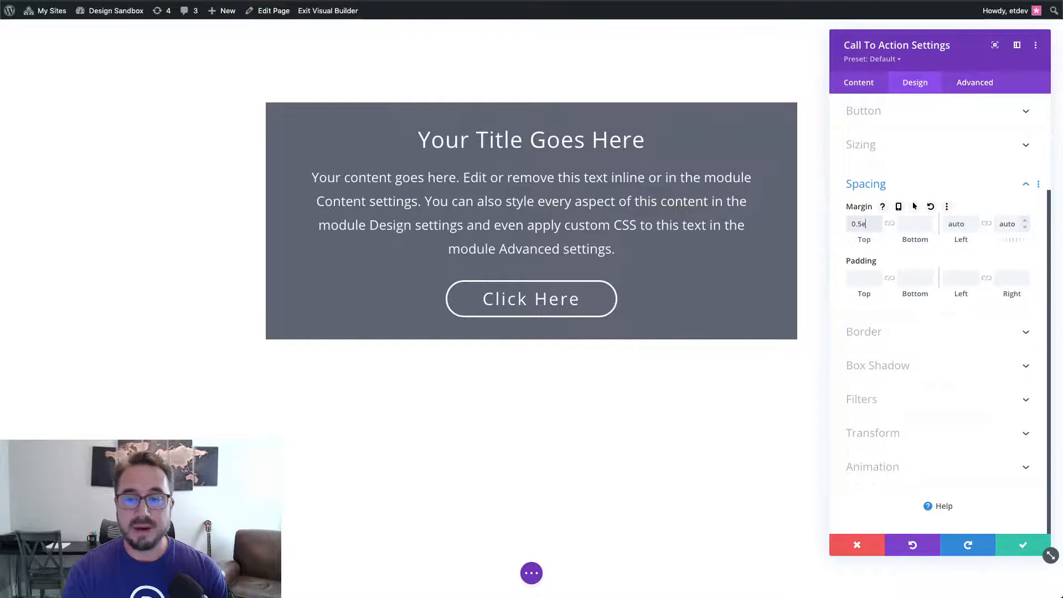
text(m)
click(889, 223)
- Set the module's padding to a linked 2.5em for top and bottom and a linked 2em for left and right
click(863, 284)
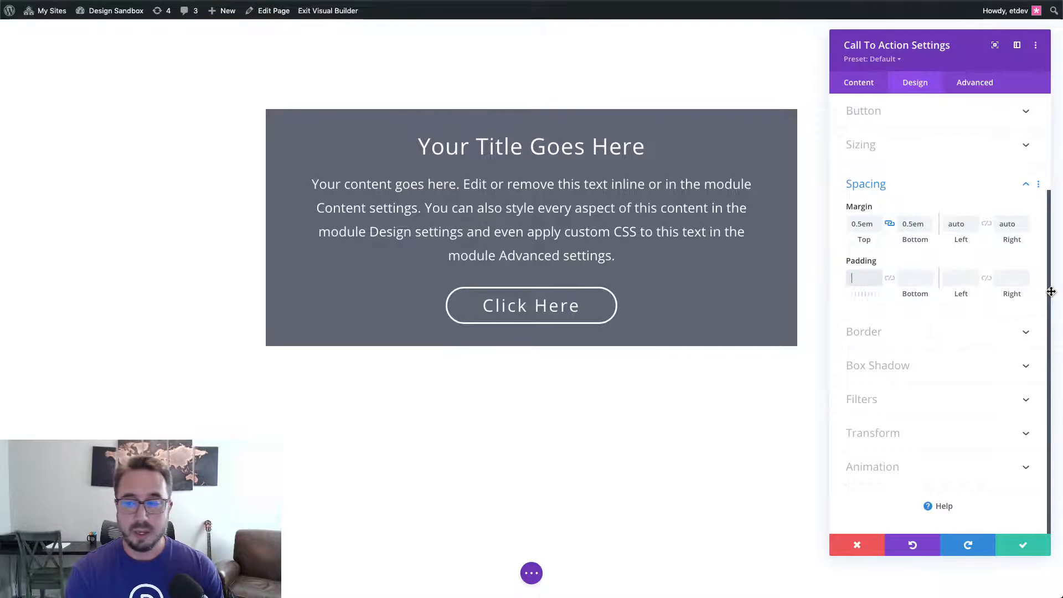
text(2.5em)
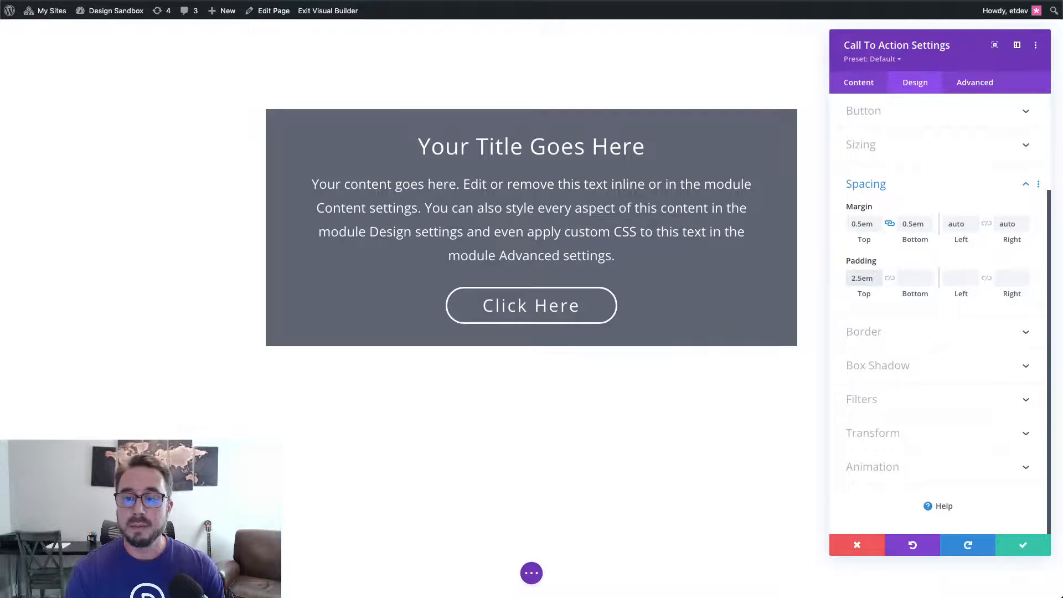
click(889, 278)
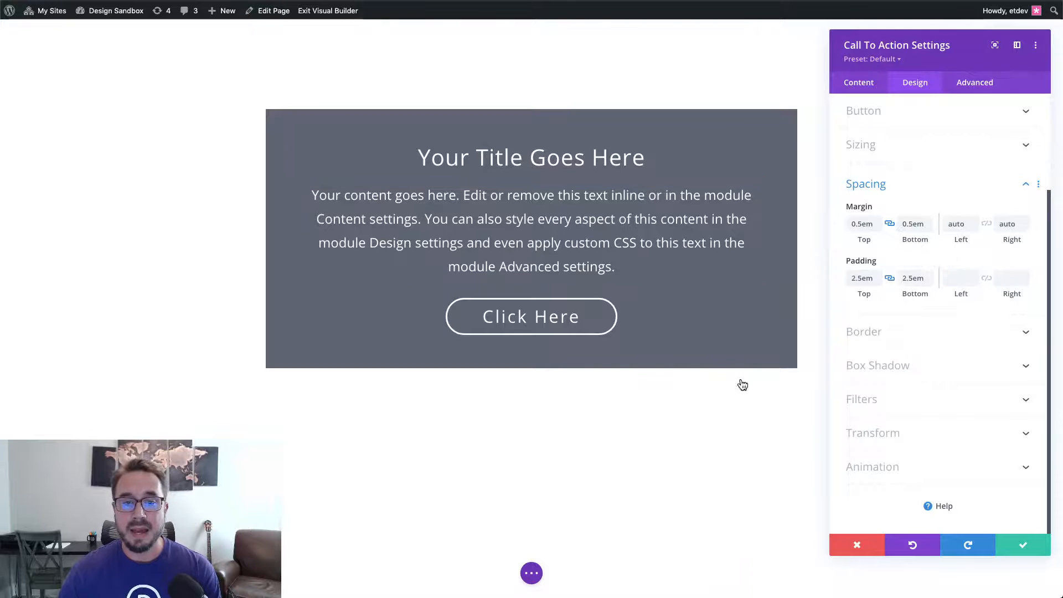
click(950, 274)
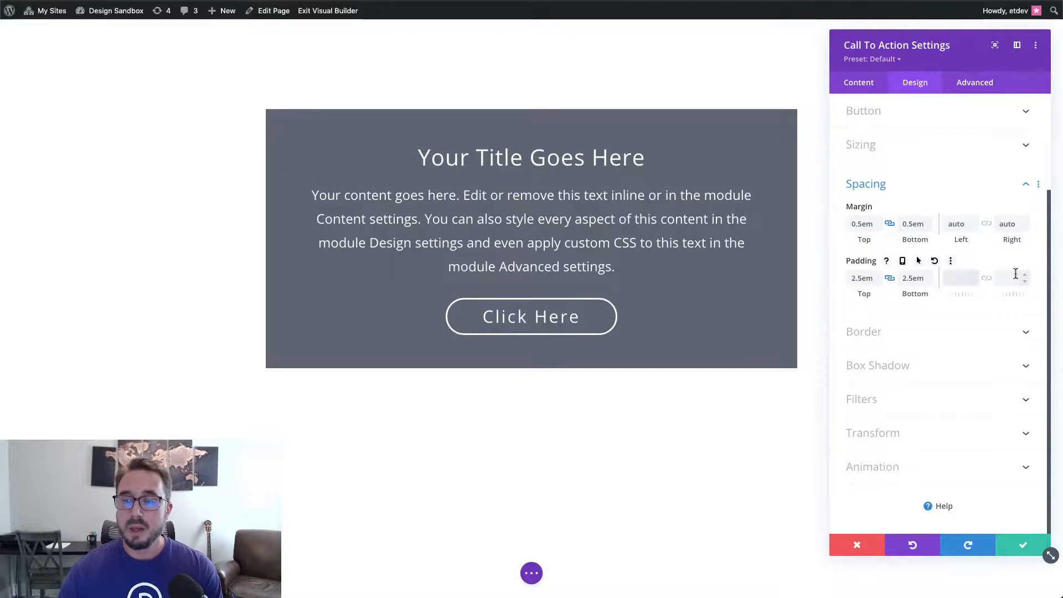
text(2em)
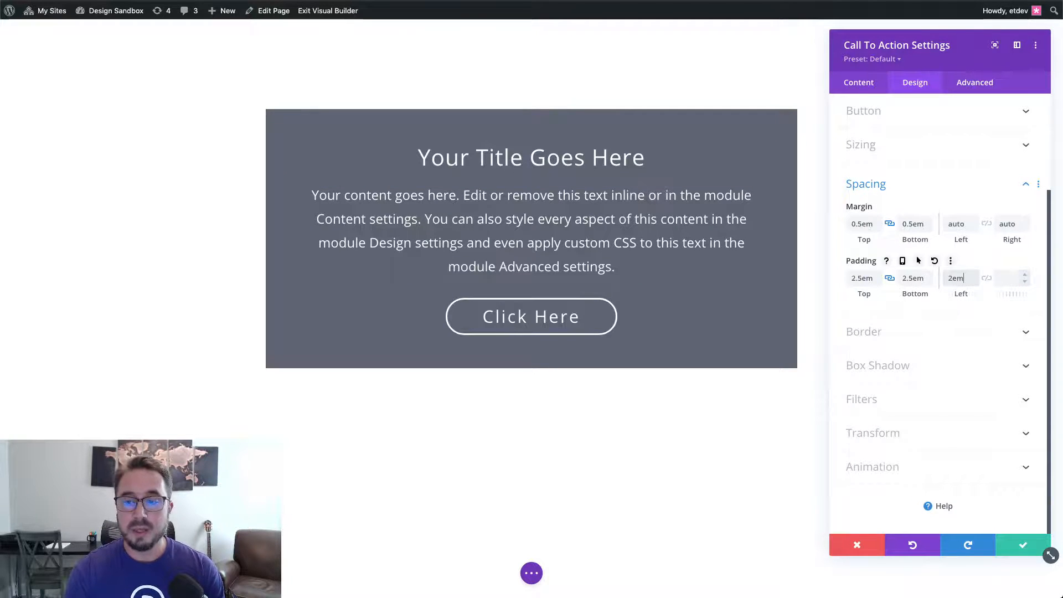
click(987, 278)
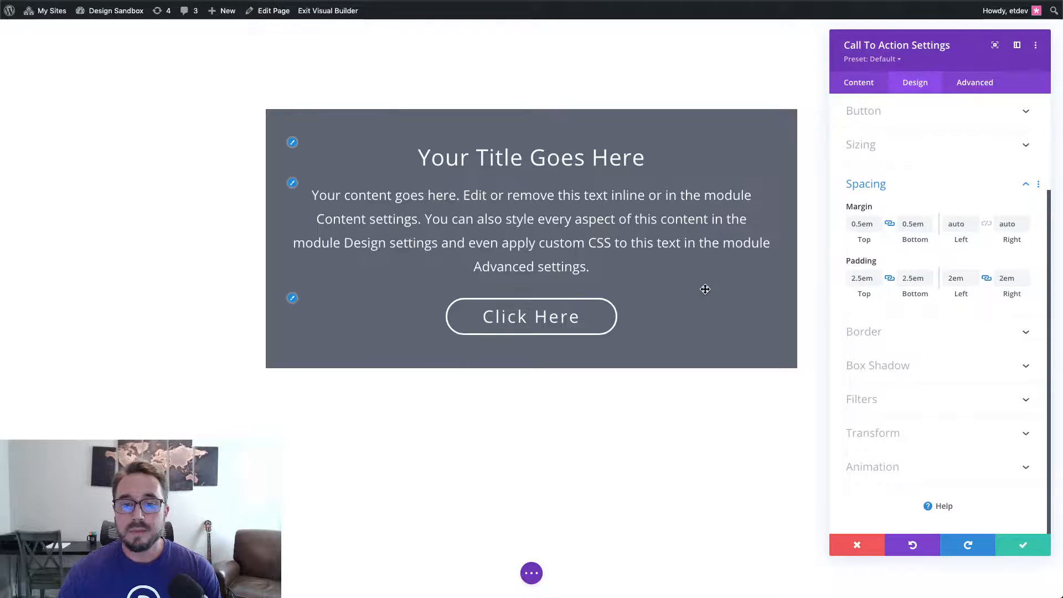
- Save the module settings and the page, and open the live page outside the Visual Builder in a new tab
click(1022, 547)
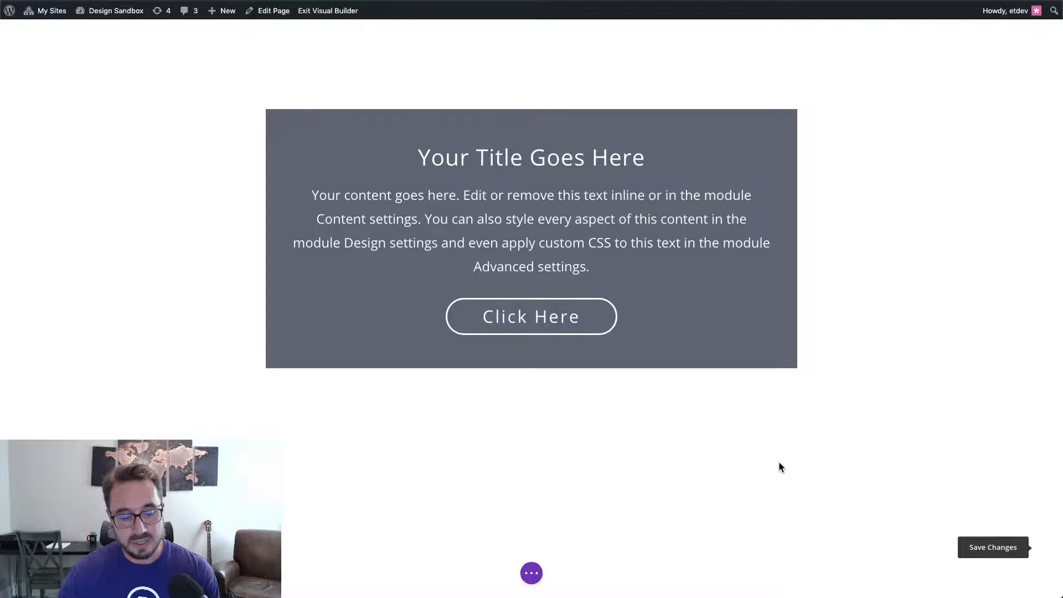
key(super+s)
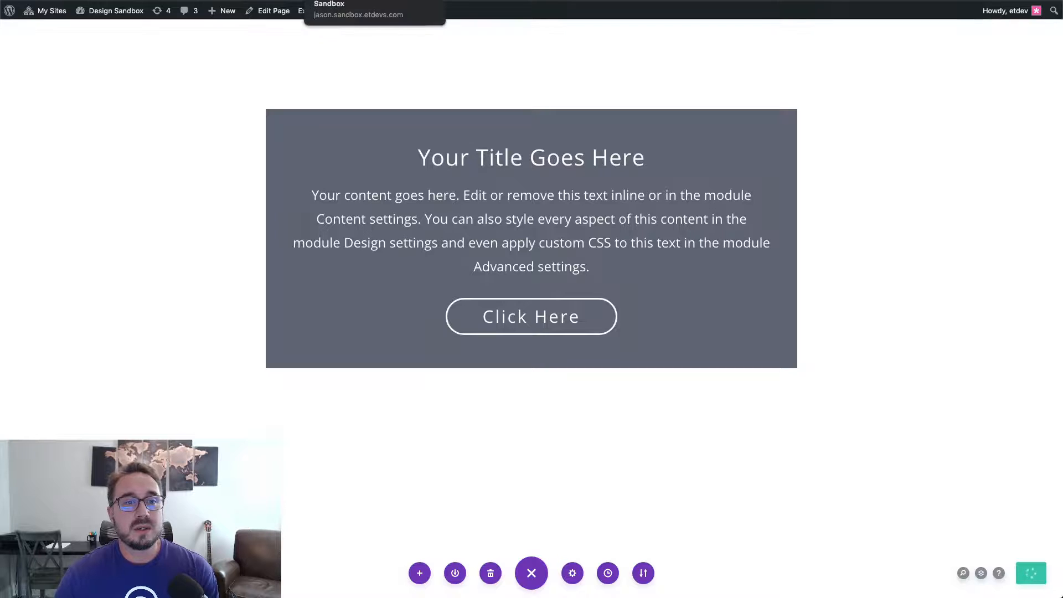
right_click(316, 20)
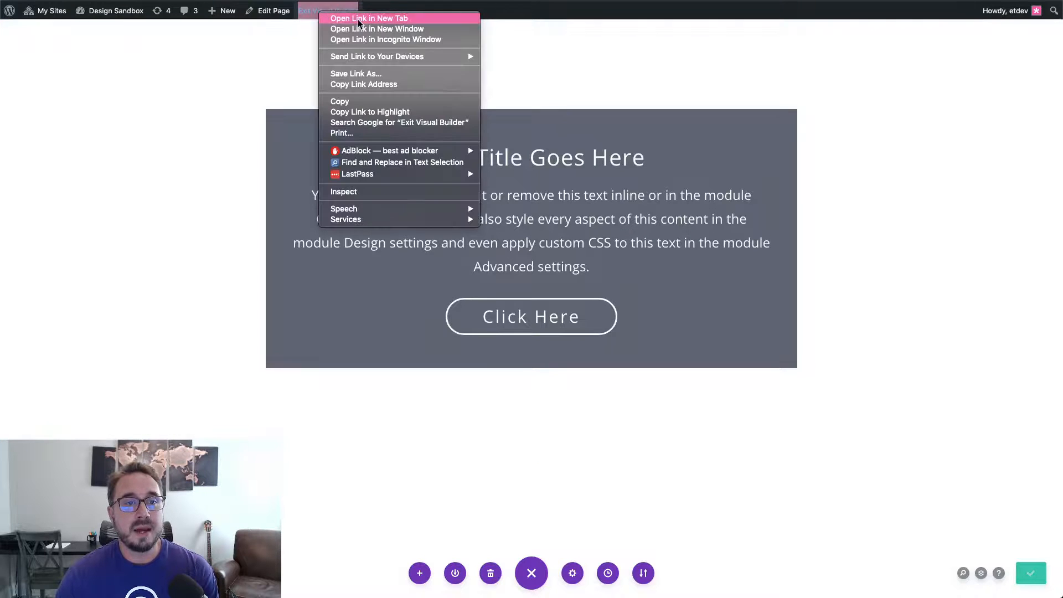
click(332, 20)
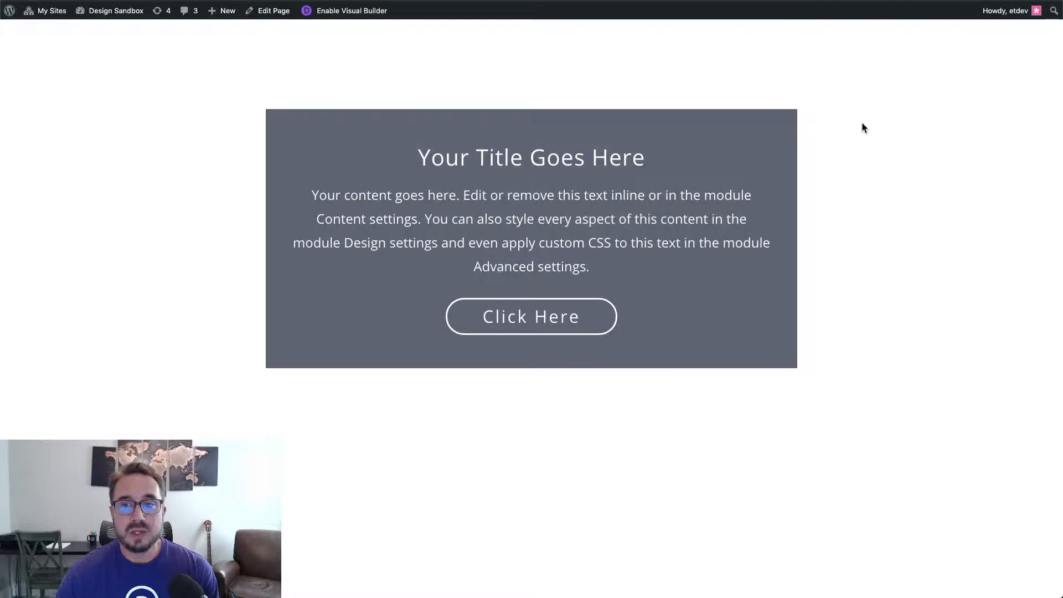
- Inspect the live page in responsive device view and vary the viewport width, narrowing it to about 1308 px, to check the card's scaling
right_click(963, 150)
click(1033, 318)
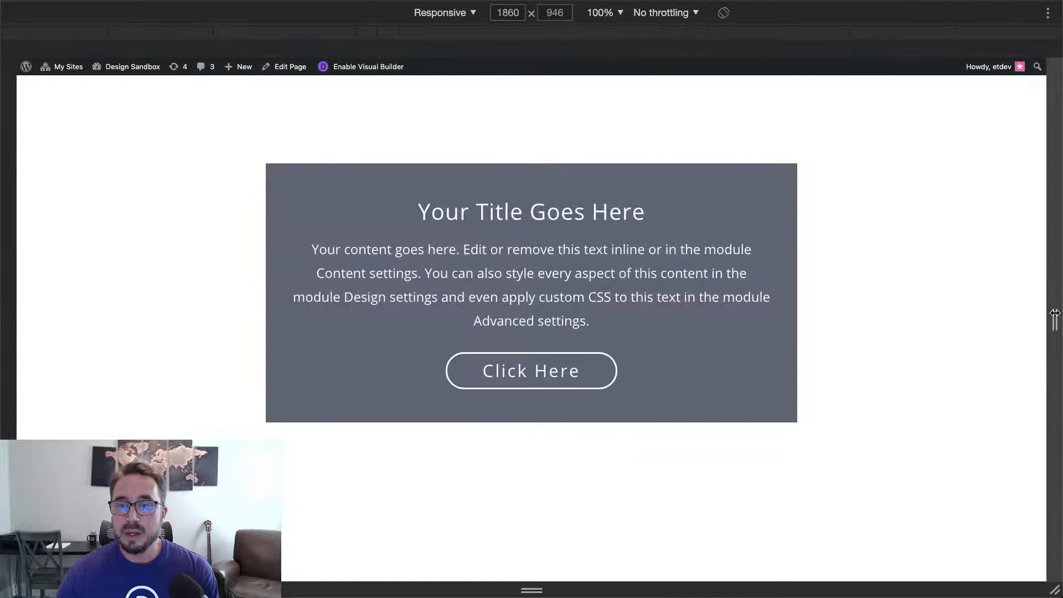
drag(1055, 319, 902, 297)
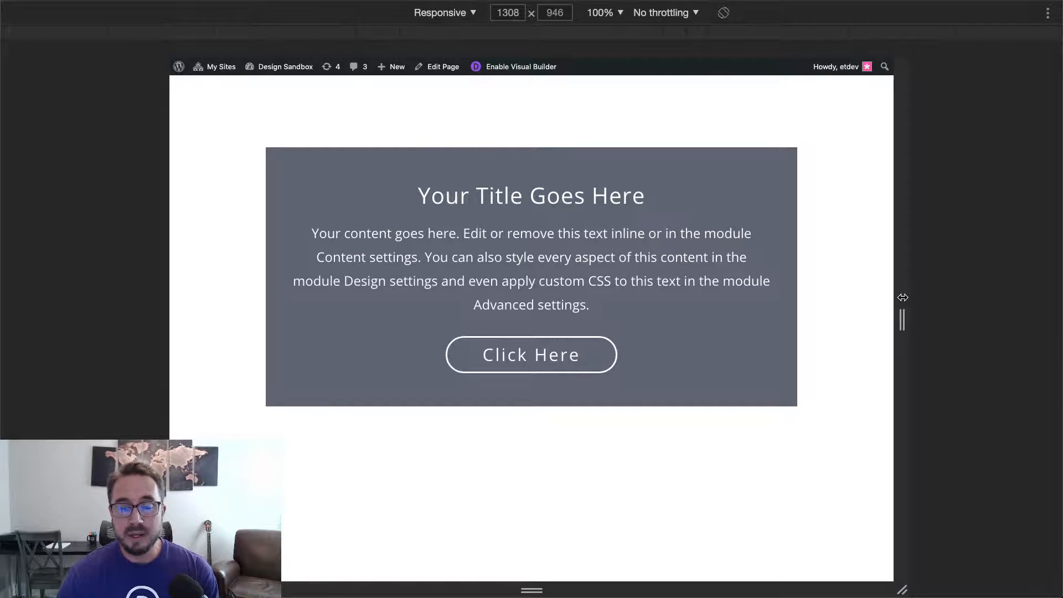
drag(903, 297, 983, 241)
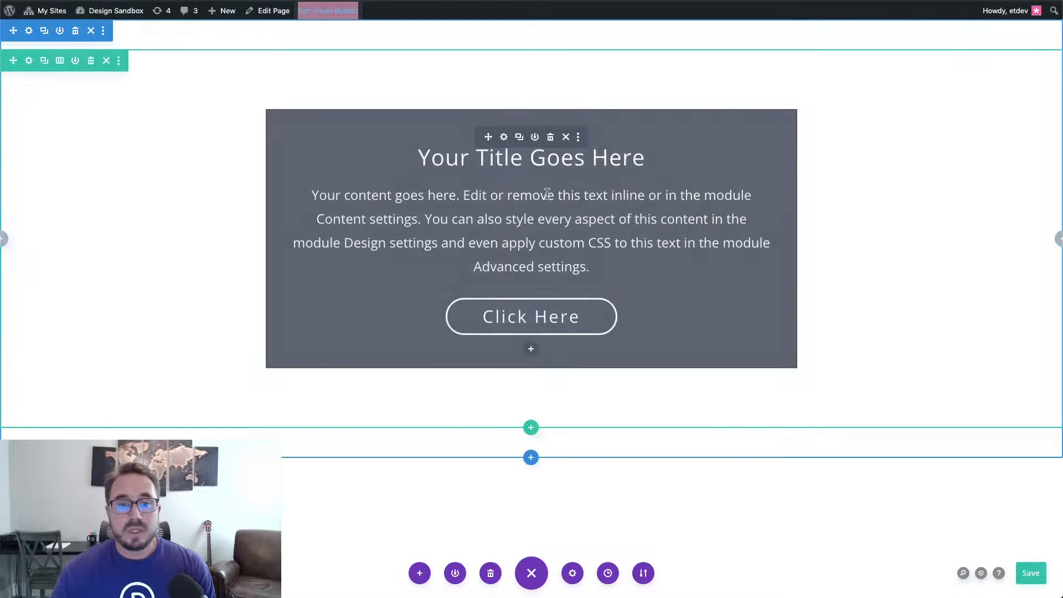
- Return to the Visual Builder and set the Call To Action module's max width to 24em
click(504, 137)
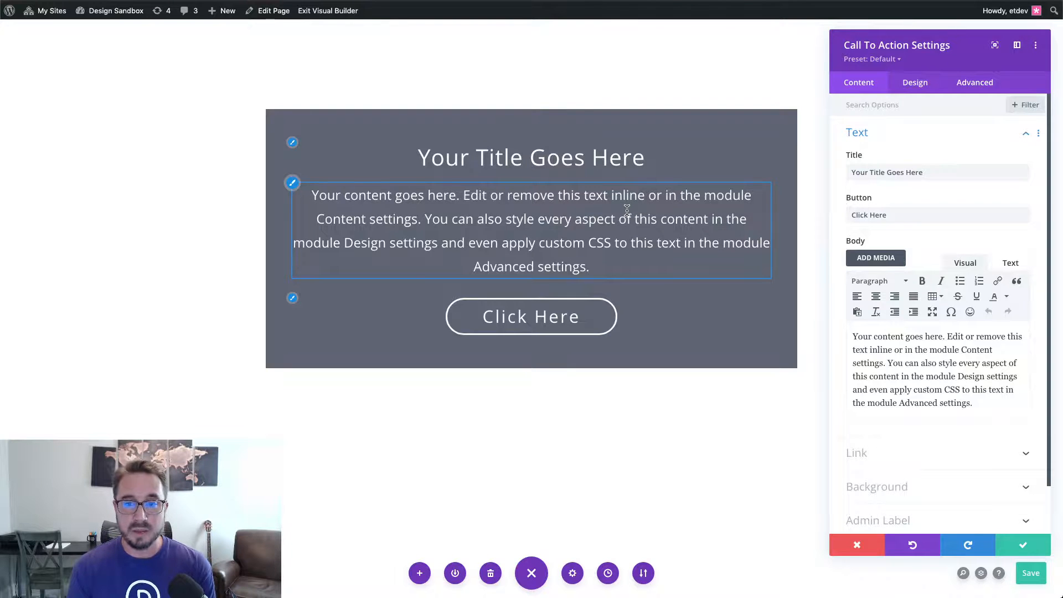
click(923, 87)
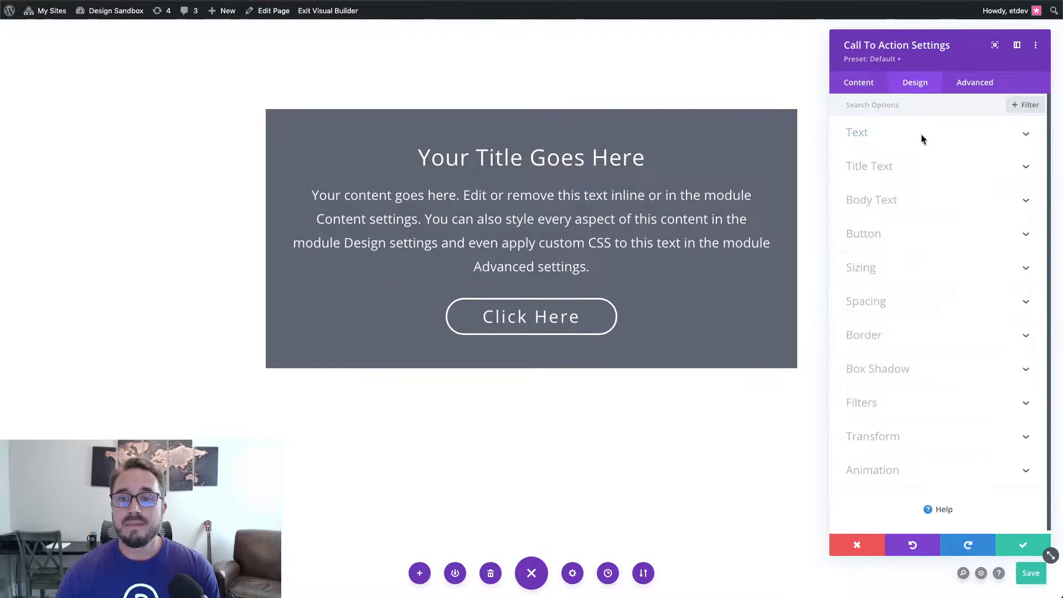
click(914, 268)
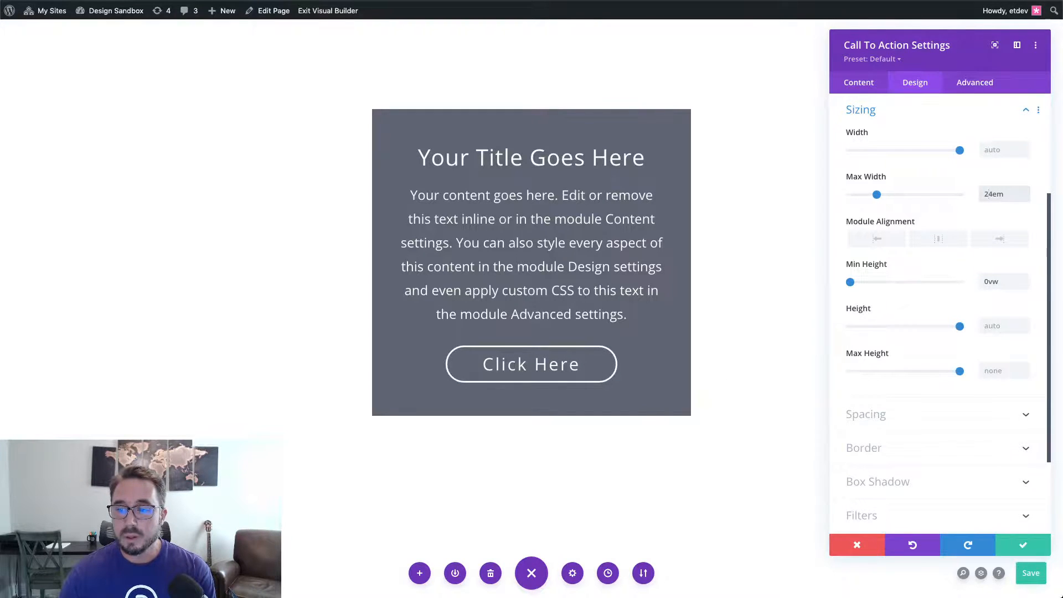
- Align the Call To Action module's text to the left
scroll(915, 124, up, 3)
click(915, 128)
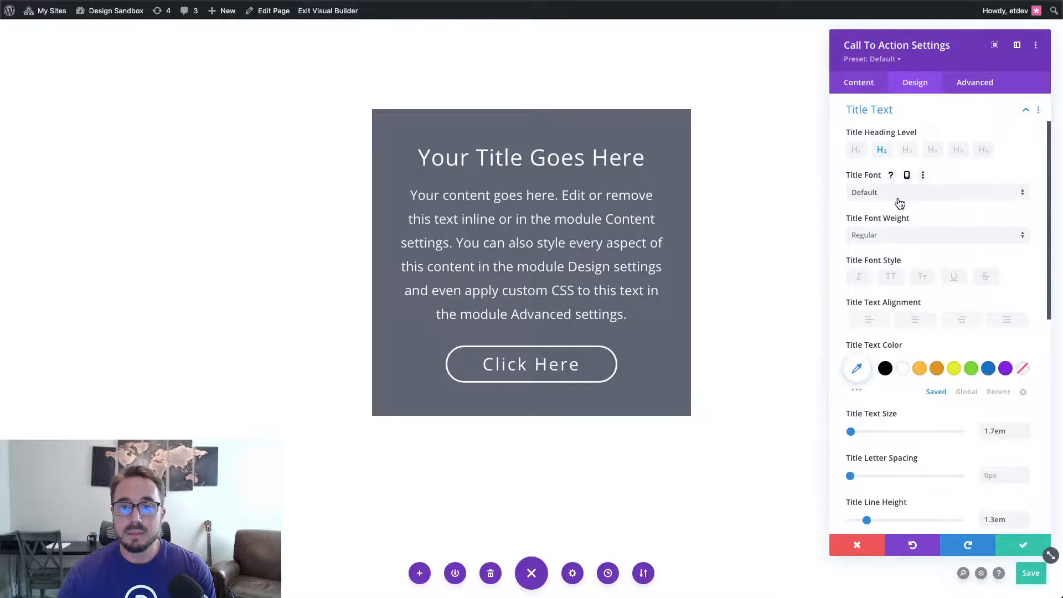
scroll(904, 149, up, 2)
click(905, 131)
click(869, 172)
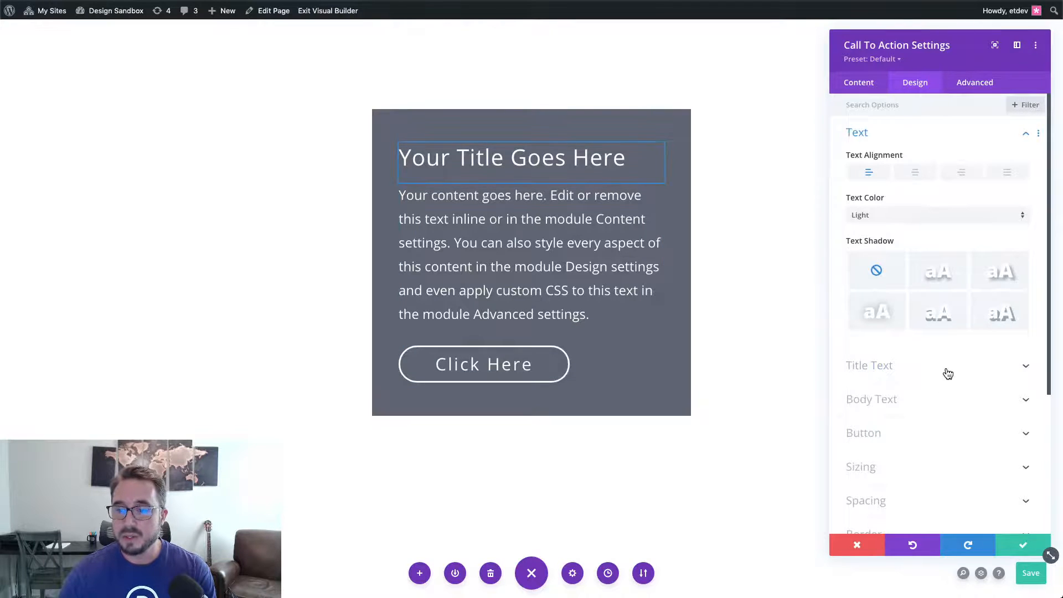
- Set the module's left margin to 0.5em and link the right margin to the same value
scroll(909, 352, down, 1)
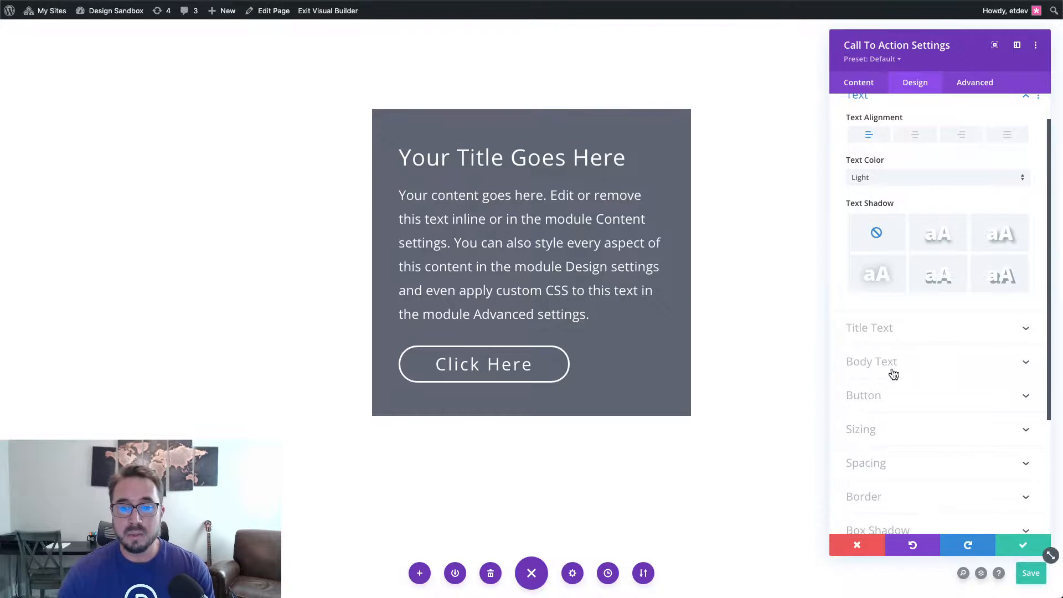
click(908, 464)
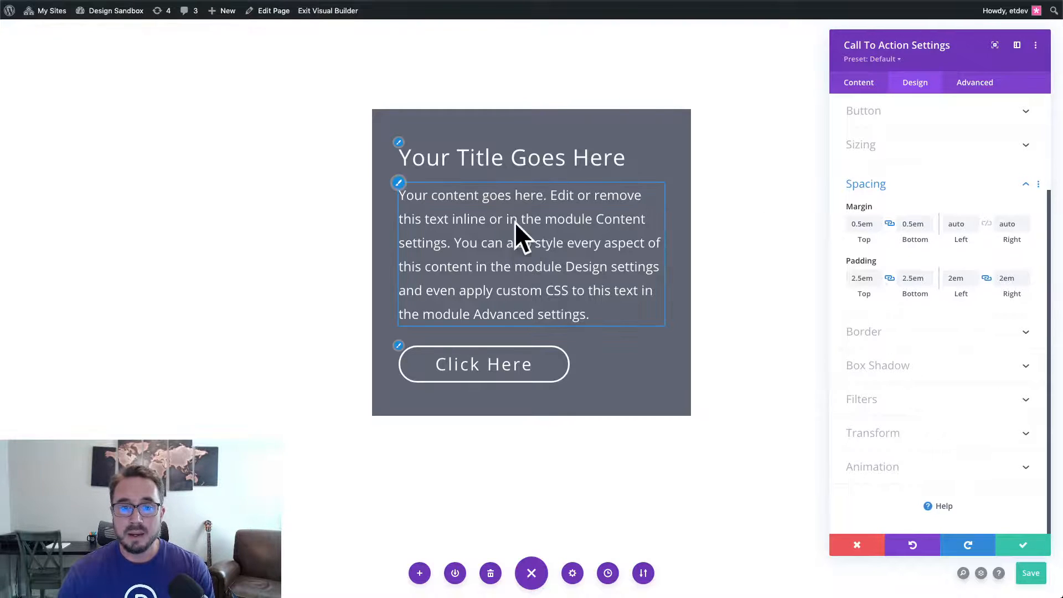
double_click(961, 225)
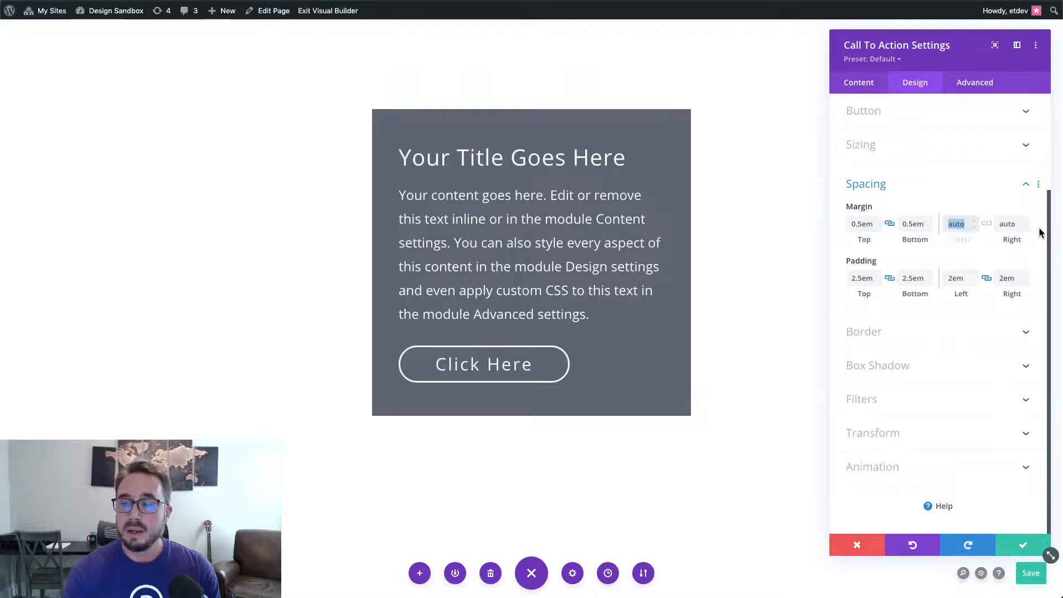
text(0.5)
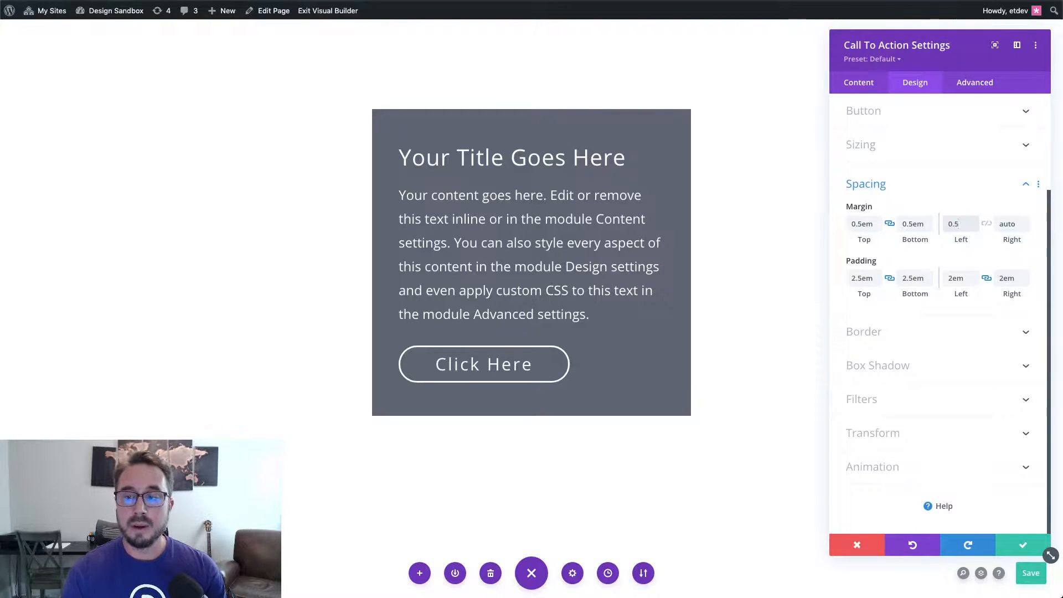
text(3mpxe)
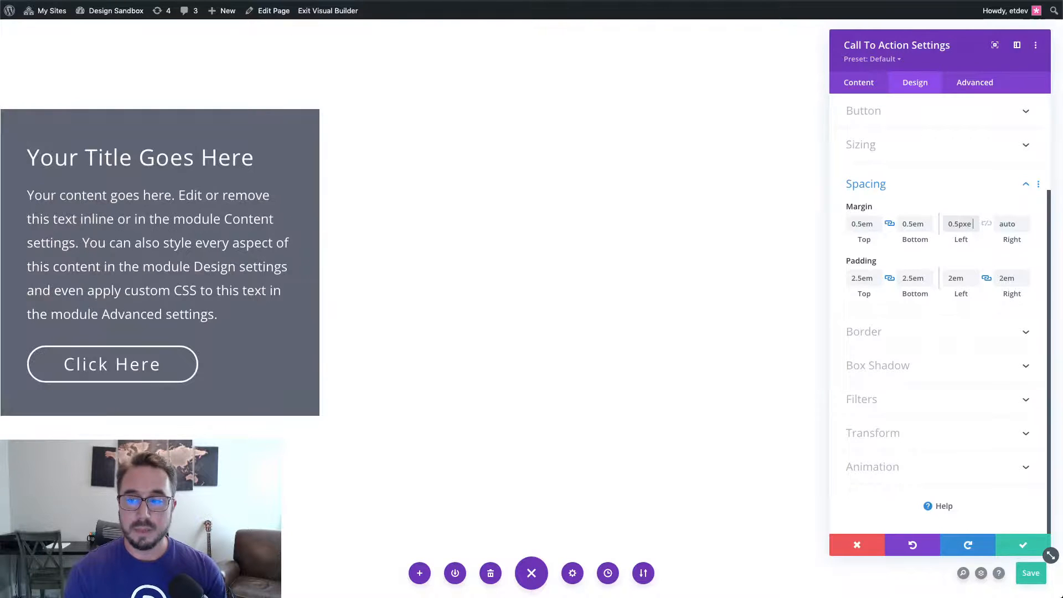
key(BackSpace)
key(BackSpace)
text(em)
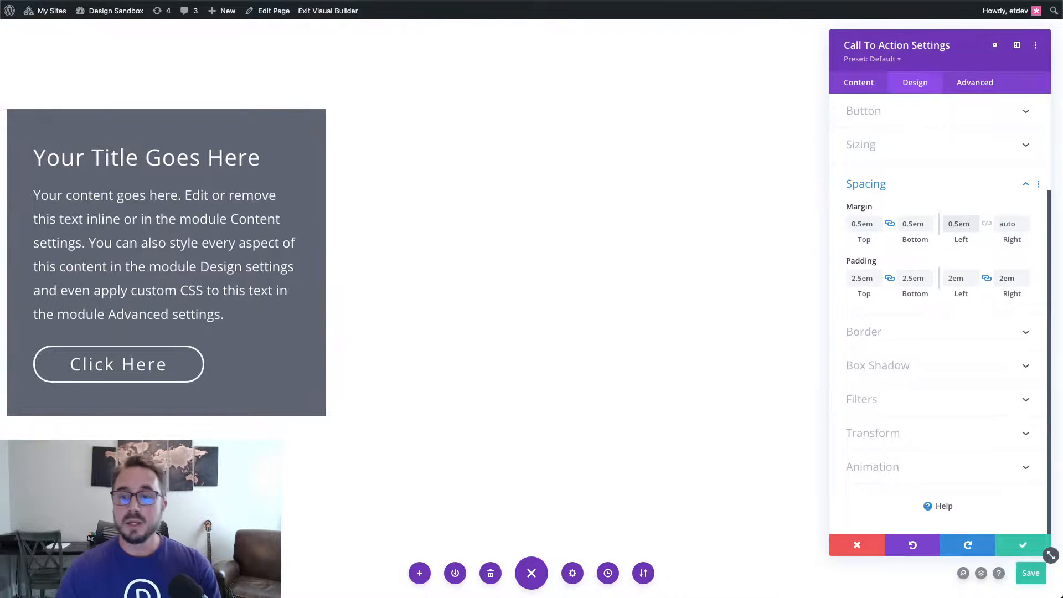
click(987, 224)
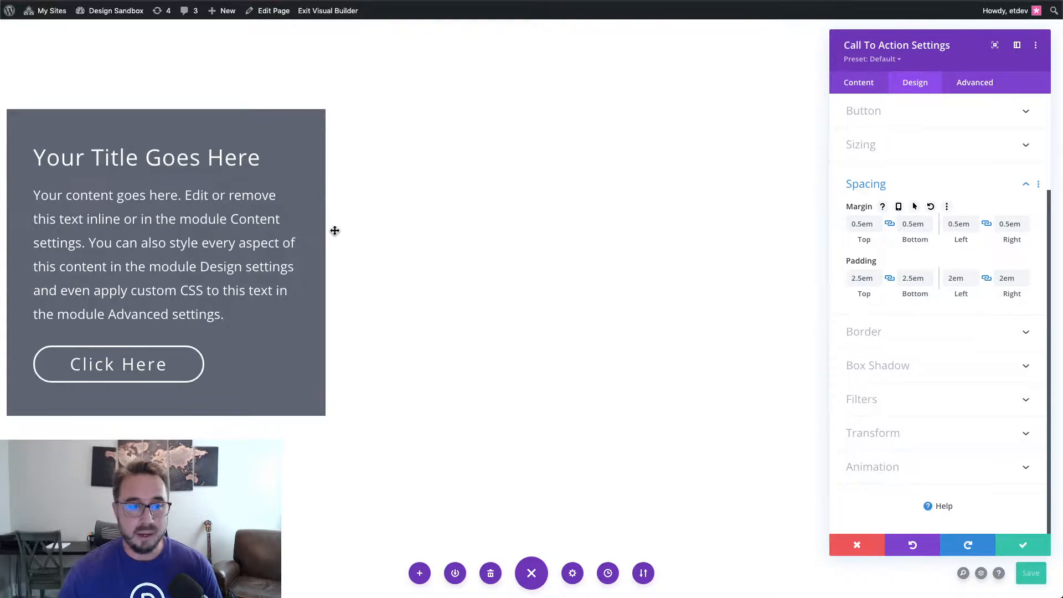
- Try raising the linked left and right margins in small increments, and bring them back to 0.5em
click(974, 219)
click(974, 220)
click(974, 220)
click(974, 220)
click(974, 220)
click(974, 220)
click(974, 220)
click(974, 220)
click(974, 219)
click(974, 220)
click(974, 228)
click(974, 229)
click(974, 229)
click(974, 228)
click(974, 228)
click(974, 228)
click(974, 228)
click(974, 228)
click(974, 228)
click(974, 228)
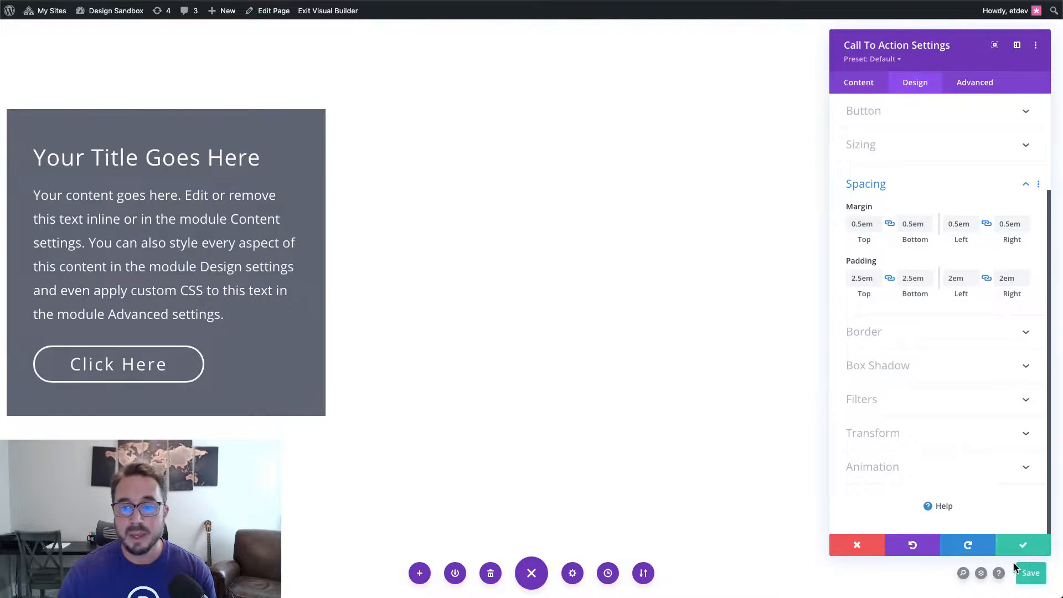
- Save the module settings and duplicate the Call To Action card
click(1024, 548)
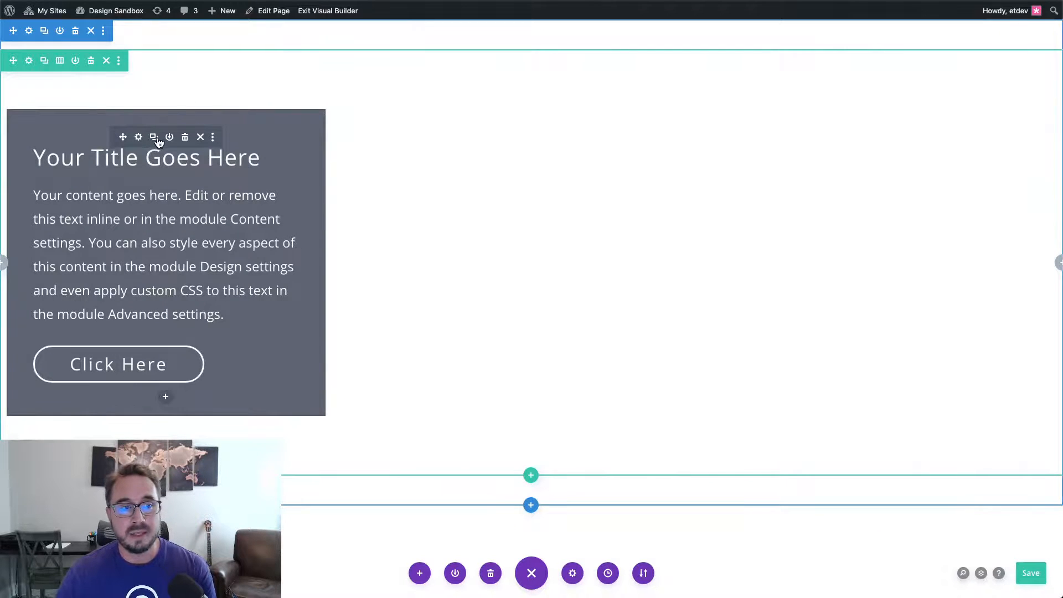
click(158, 142)
scroll(269, 316, down, 3)
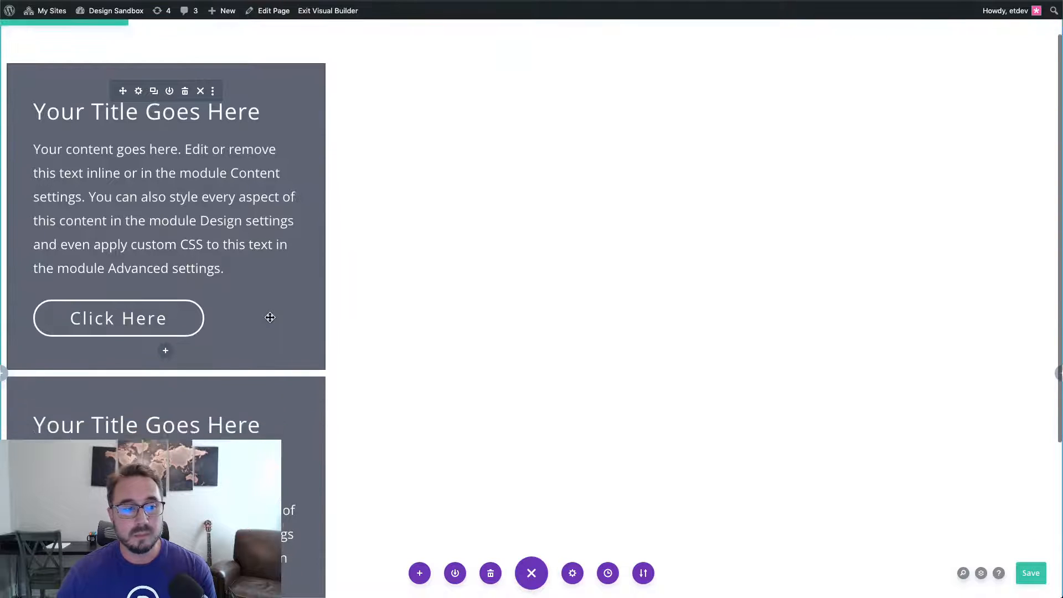
- Add custom CSS to the row's column main element: display:grid; grid-template-columns: auto auto; justify-content:center;
scroll(247, 377, up, 3)
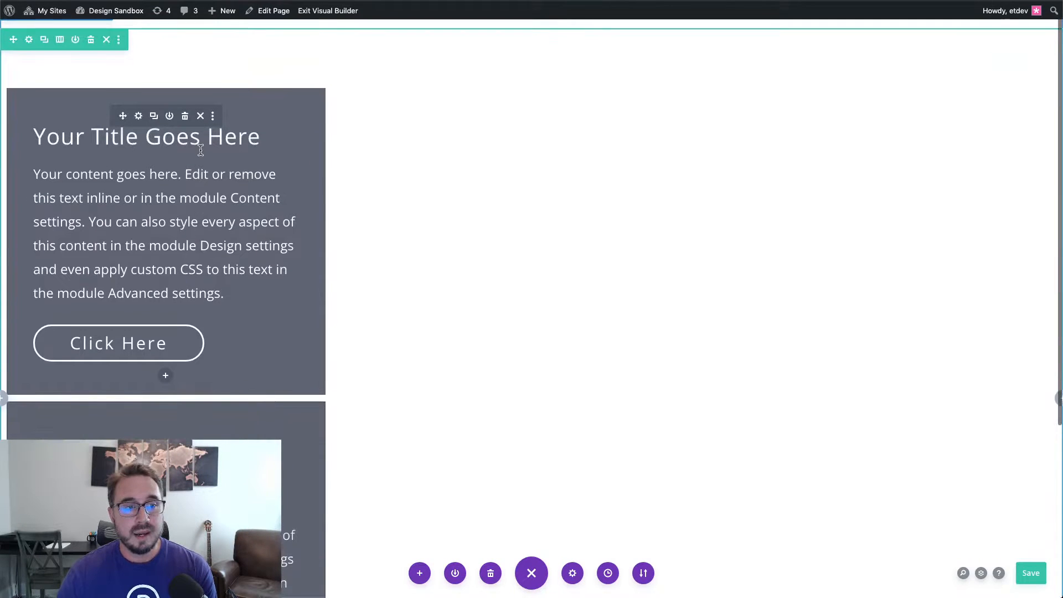
scroll(330, 155, up, 1)
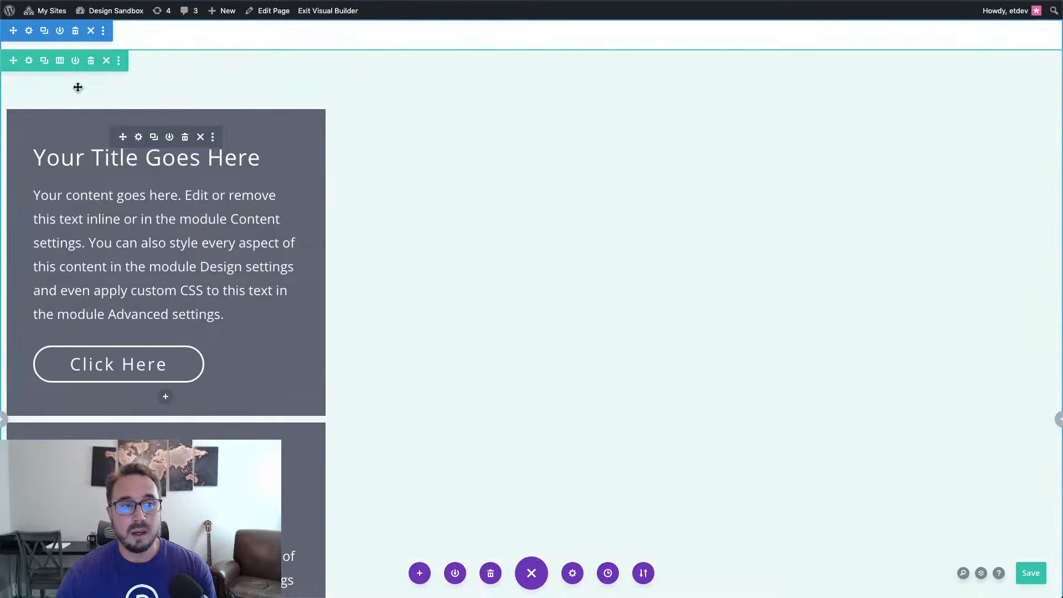
click(29, 61)
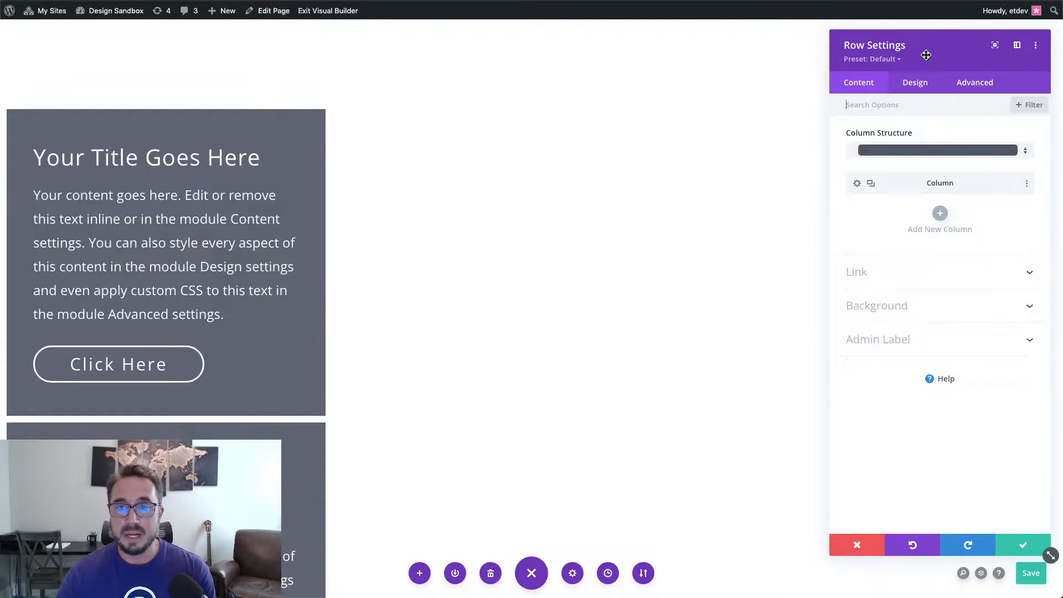
click(858, 186)
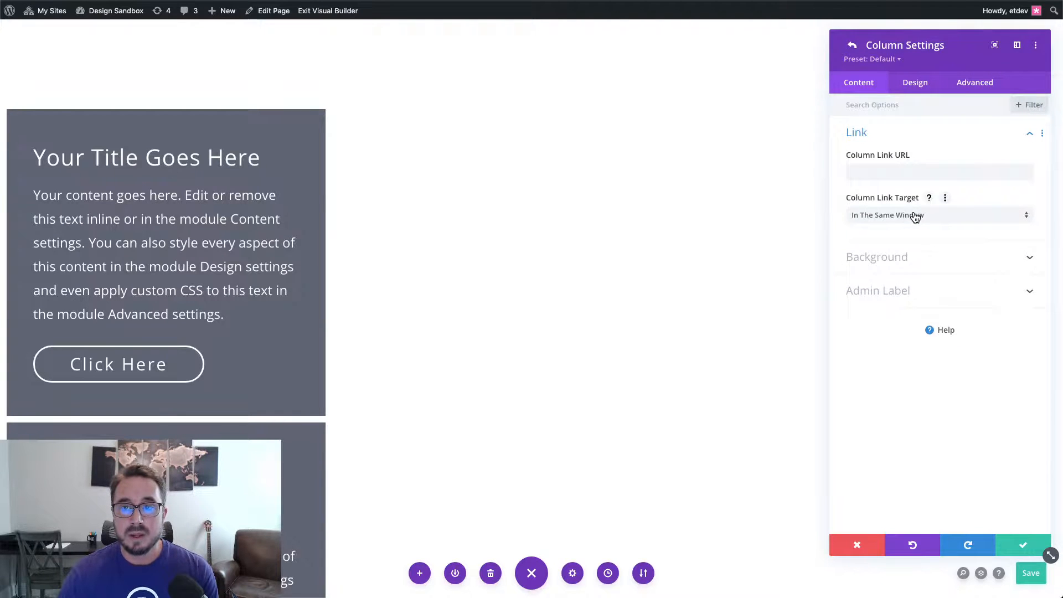
click(986, 87)
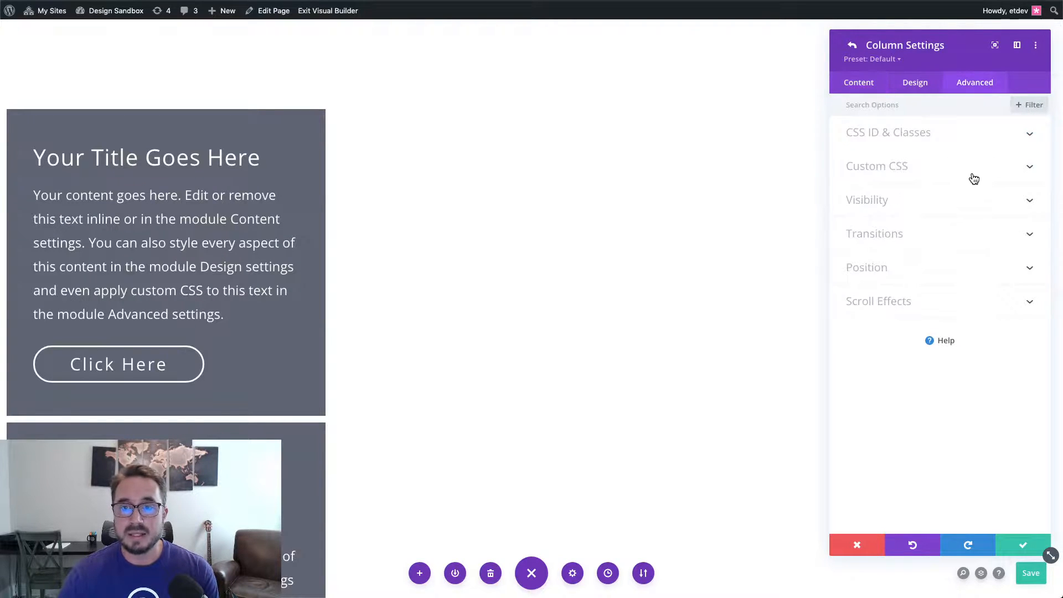
click(974, 180)
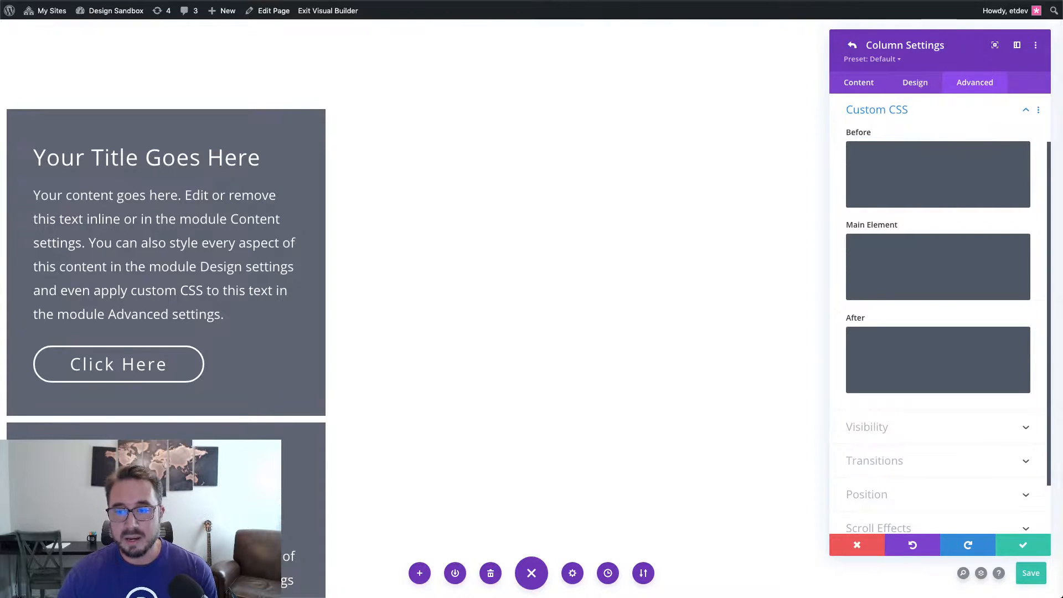
click(942, 252)
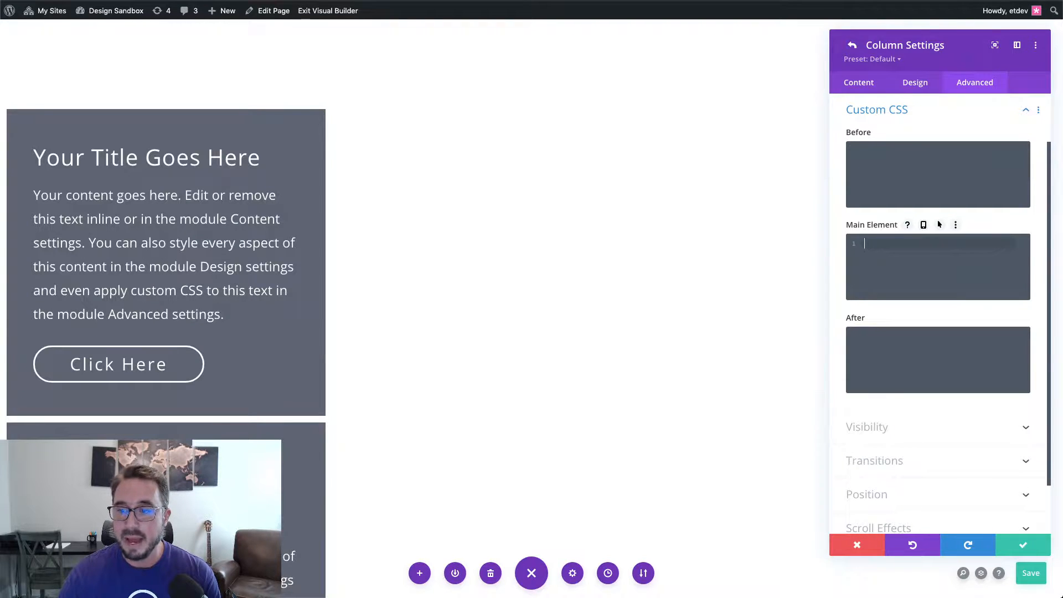
text(display:grid; grid-template-columns: auto auto; justify-content:center;)
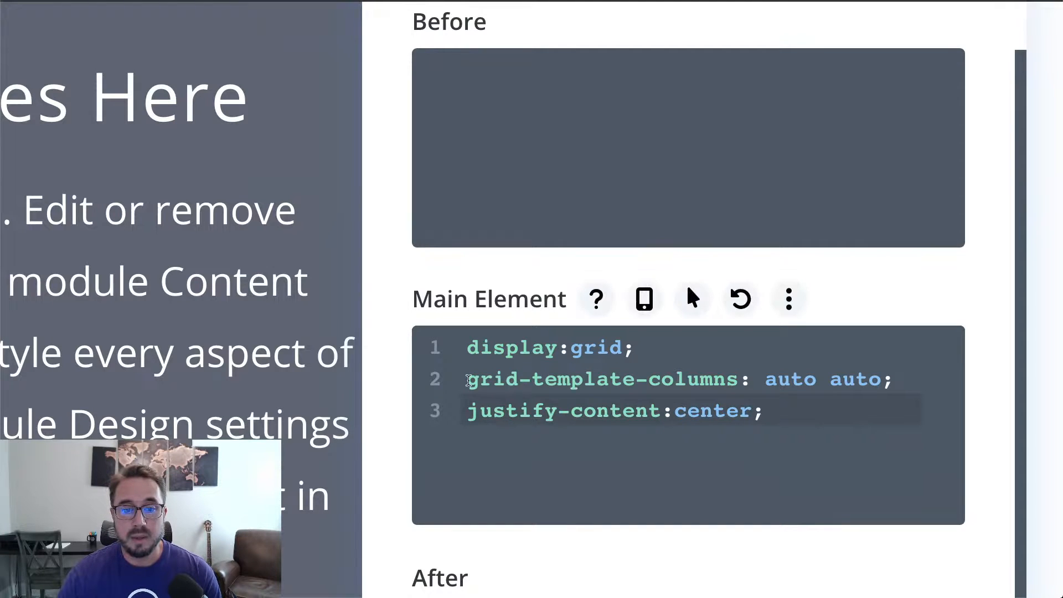
drag(468, 381, 745, 378)
click(746, 378)
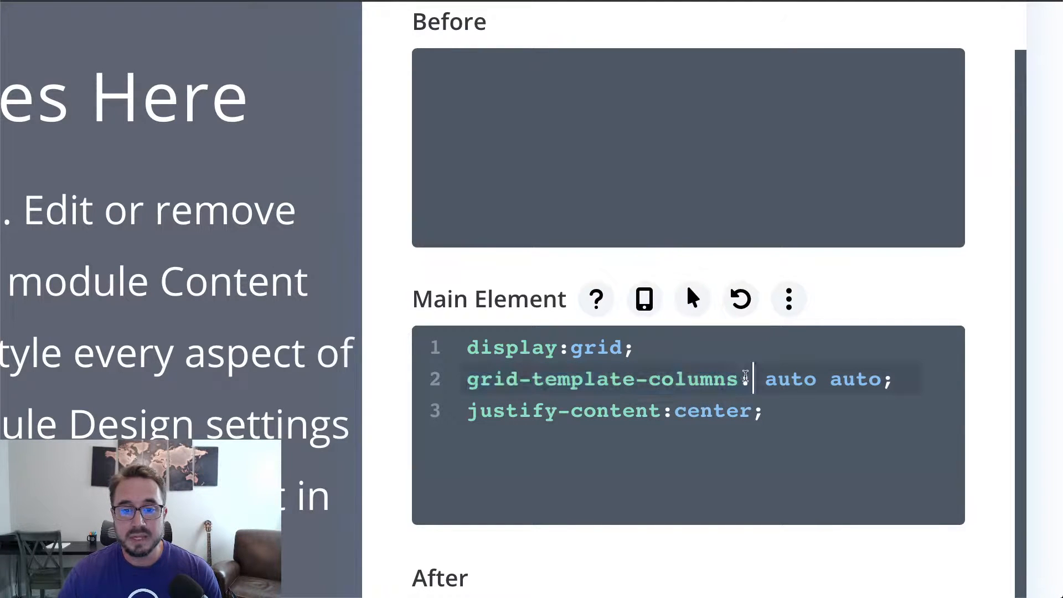
click(769, 377)
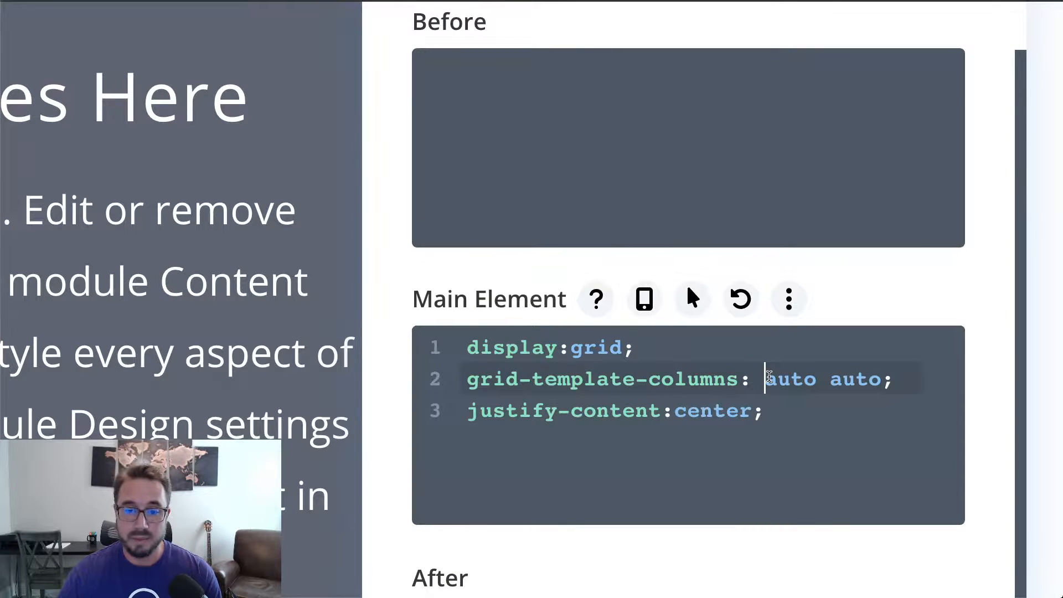
drag(769, 377, 816, 379)
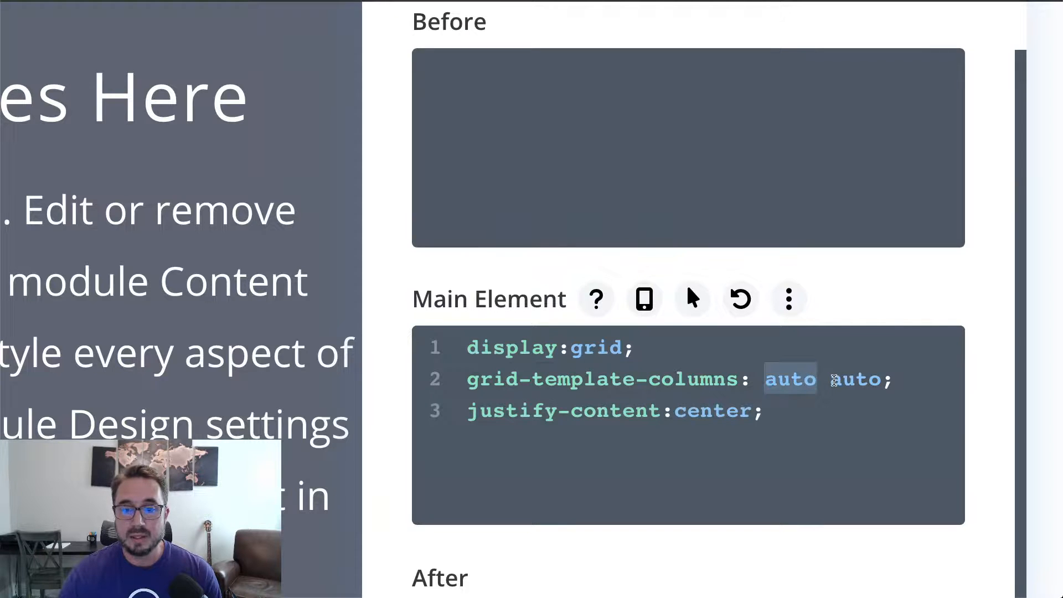
drag(830, 380, 881, 380)
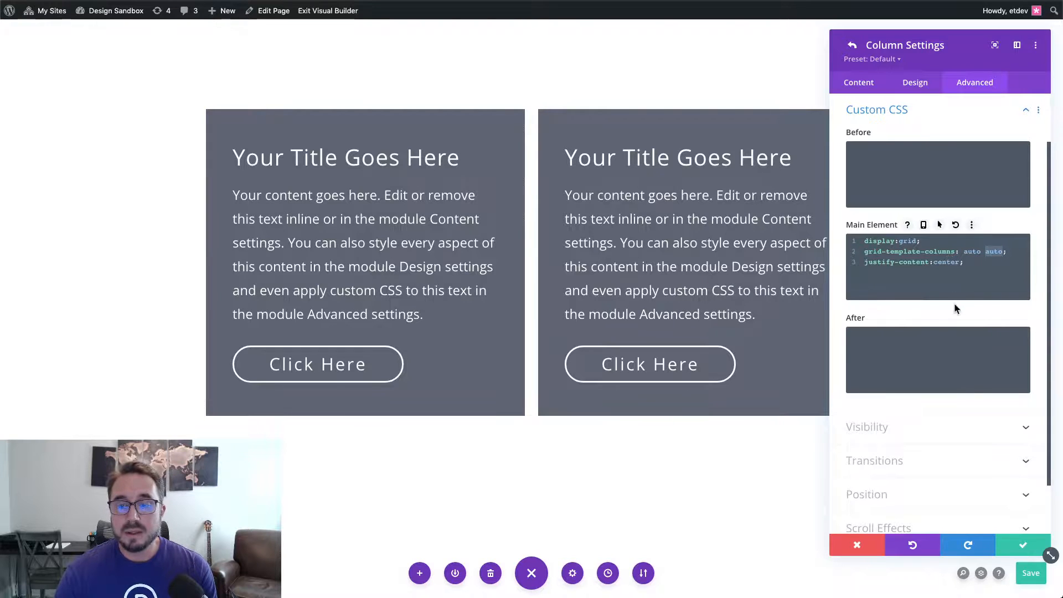
click(1016, 292)
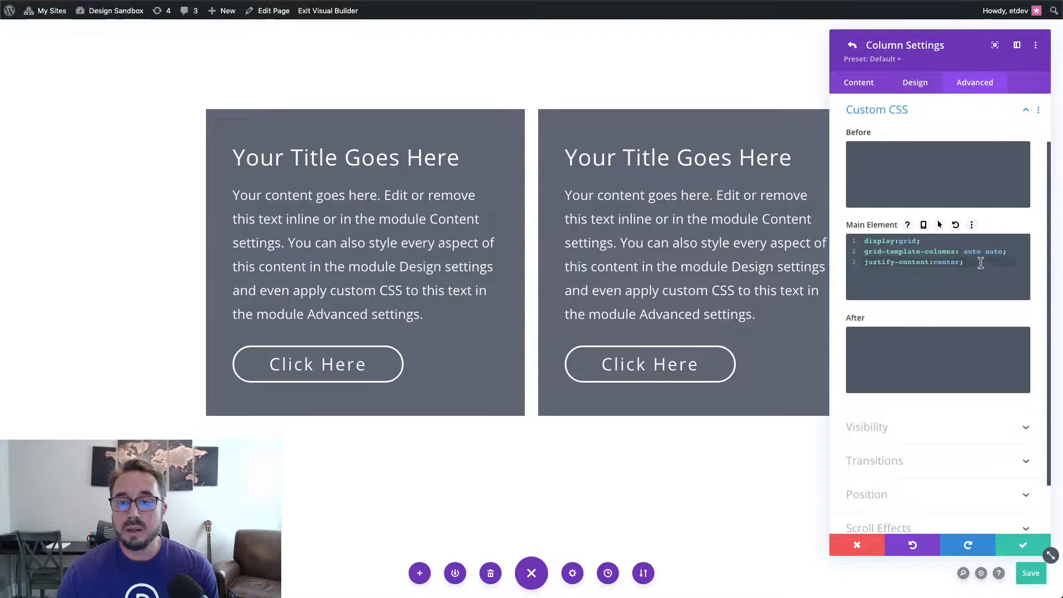
- Enable responsive values for the column's main element CSS and set grid-template-columns to a single auto for phone
click(923, 224)
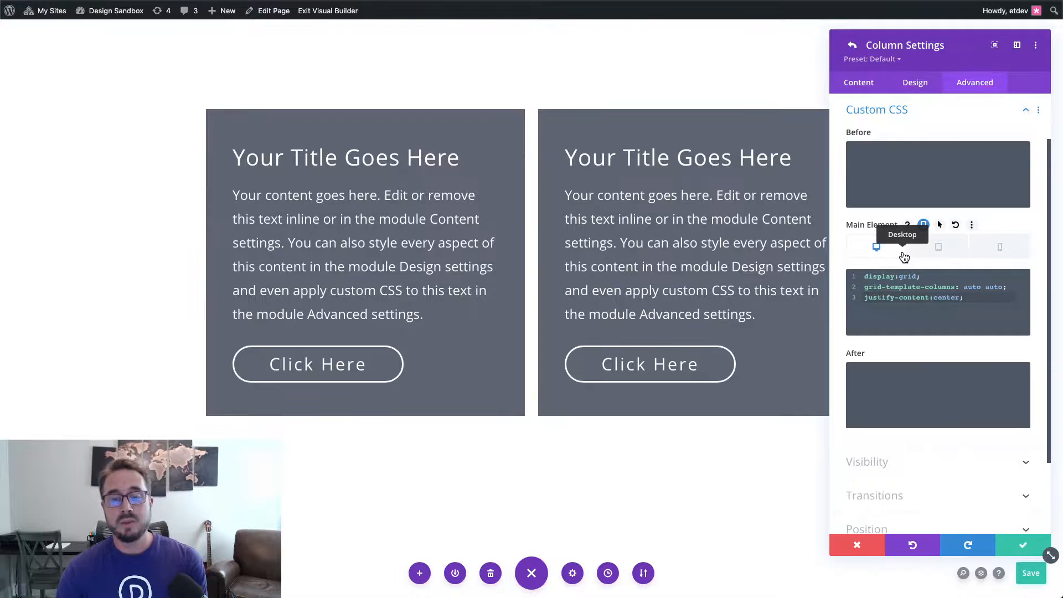
click(996, 249)
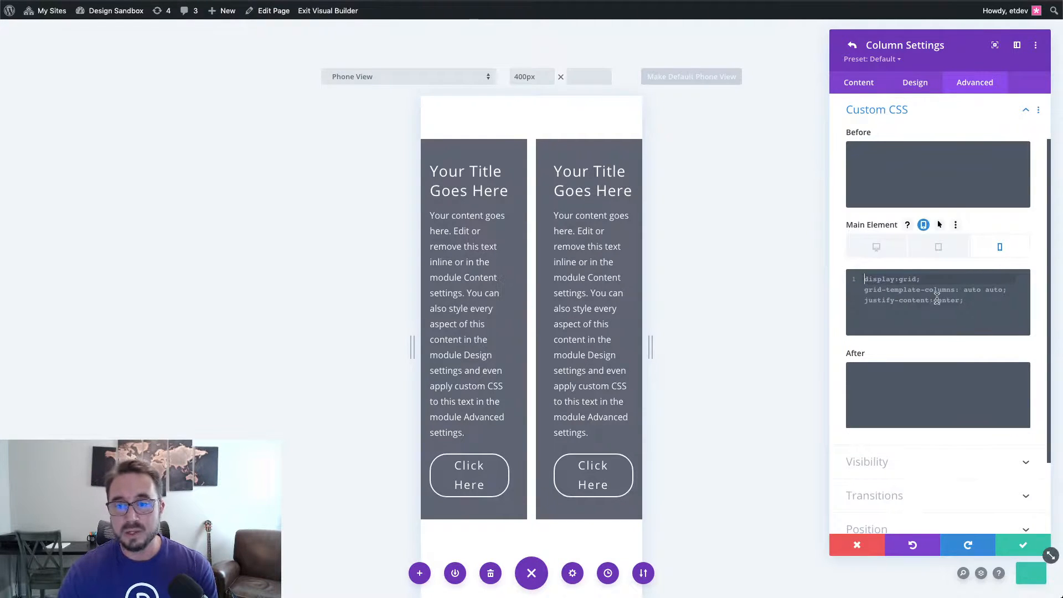
click(974, 298)
double_click(997, 287)
key(BackSpace)
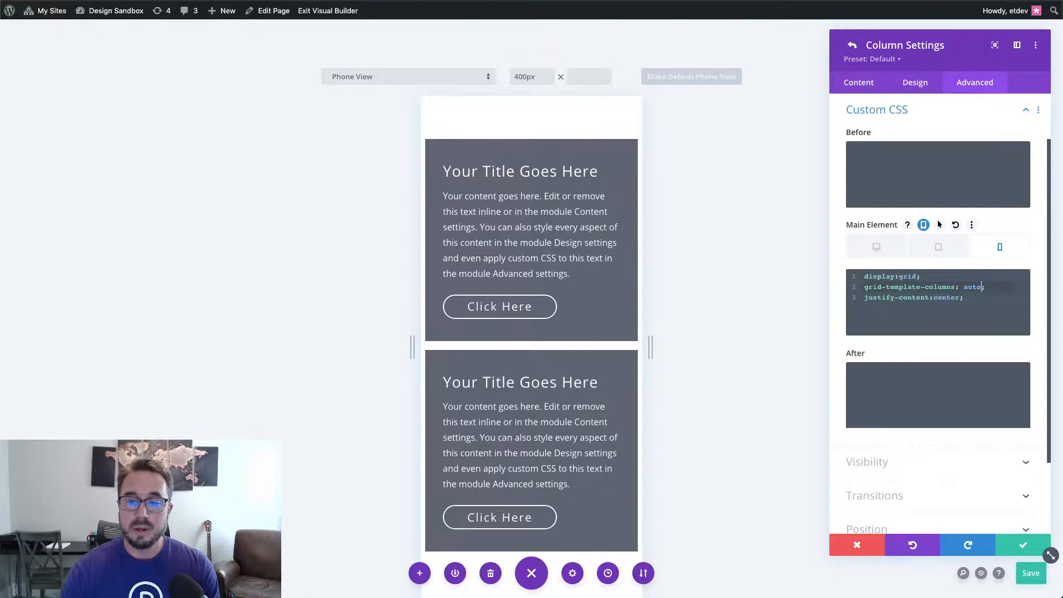
click(835, 269)
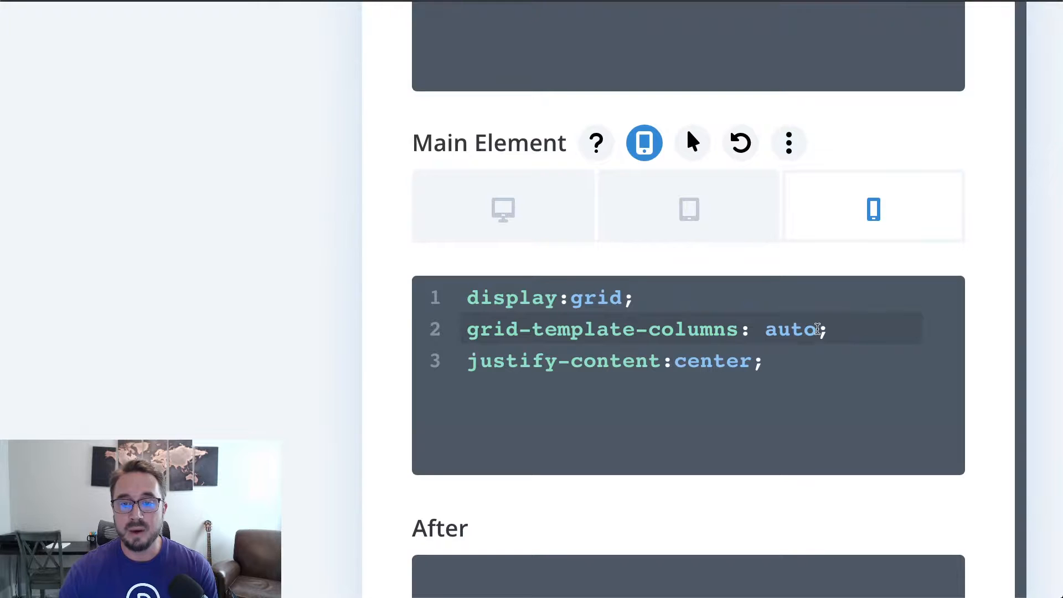
drag(817, 329, 765, 329)
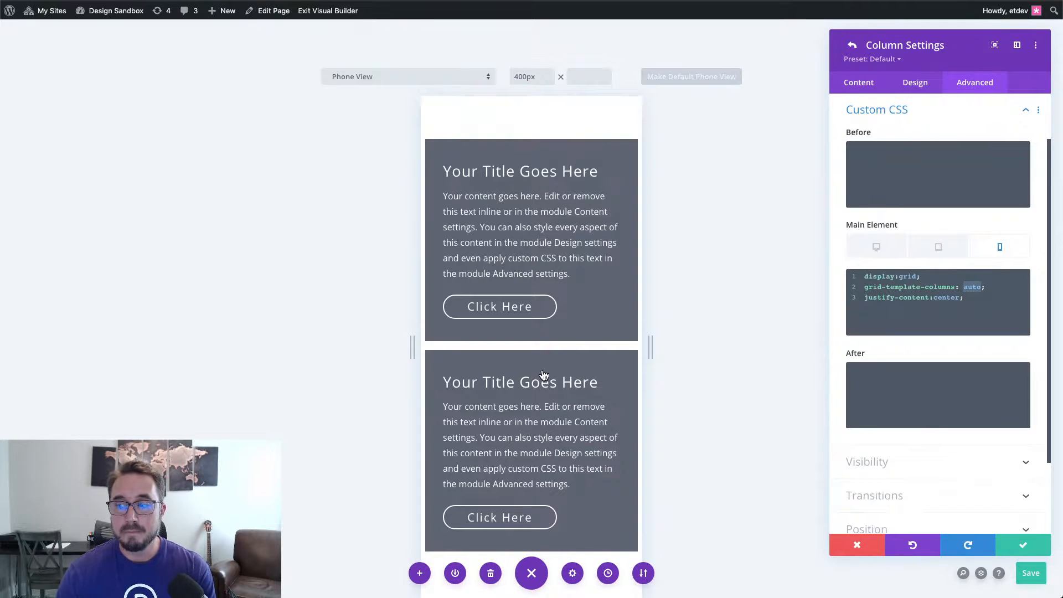
click(985, 297)
- Return to the desktop CSS view, confirm the column and row settings, and save the page
click(898, 250)
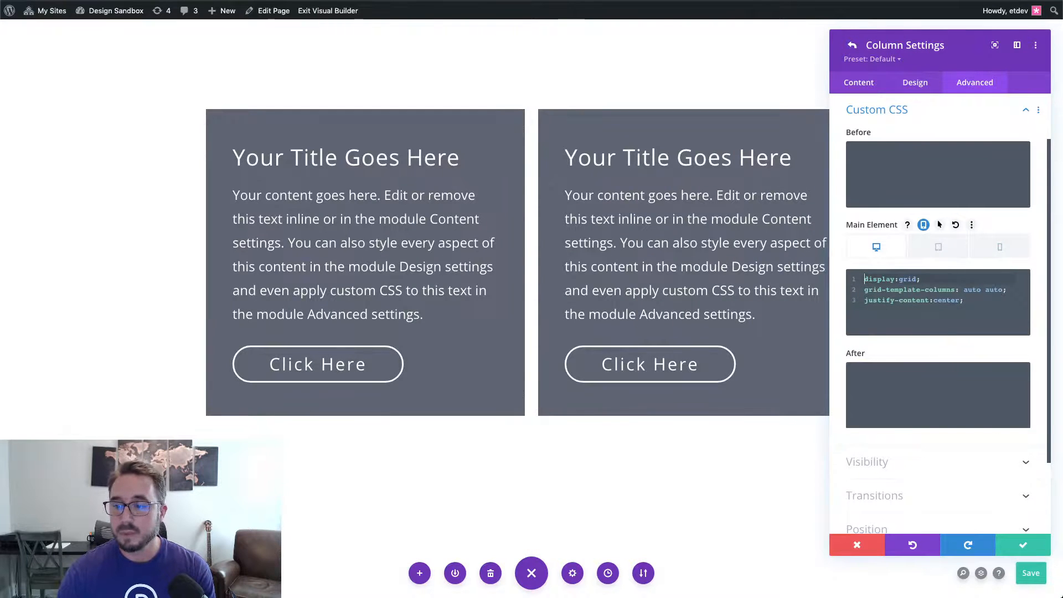
click(1021, 546)
click(1022, 546)
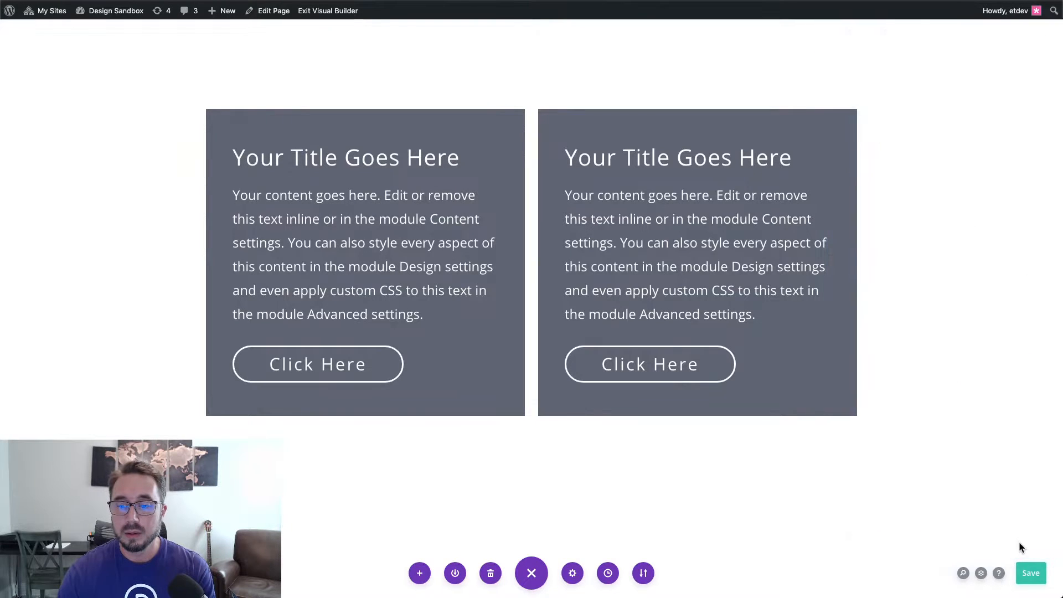
click(1030, 573)
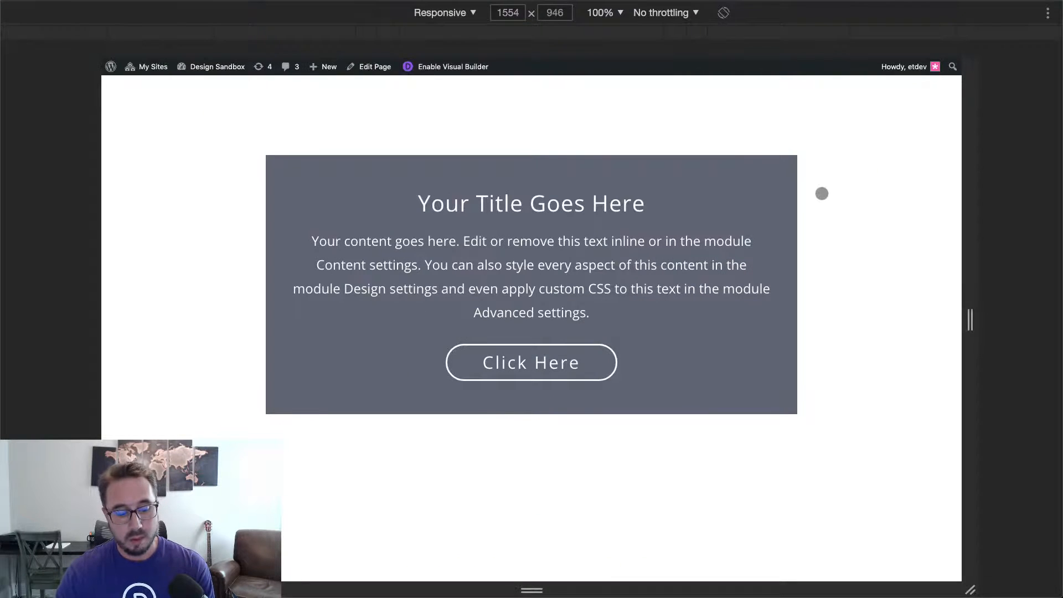
- Reload the live page in the responsive preview and check the two-card grid by narrowing and widening the viewport
key(super+r)
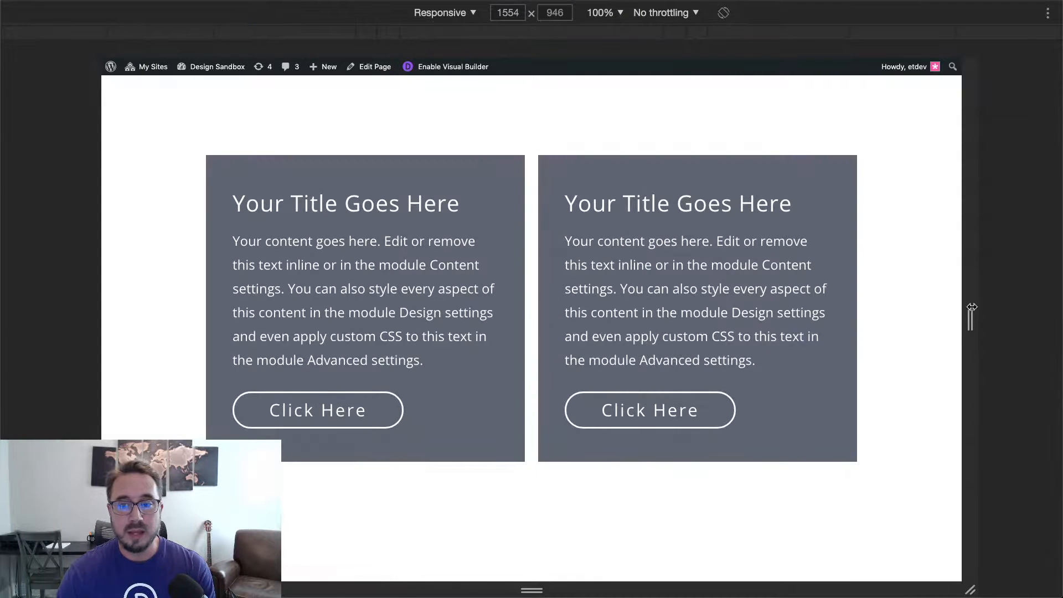
drag(973, 312, 731, 273)
drag(720, 270, 969, 233)
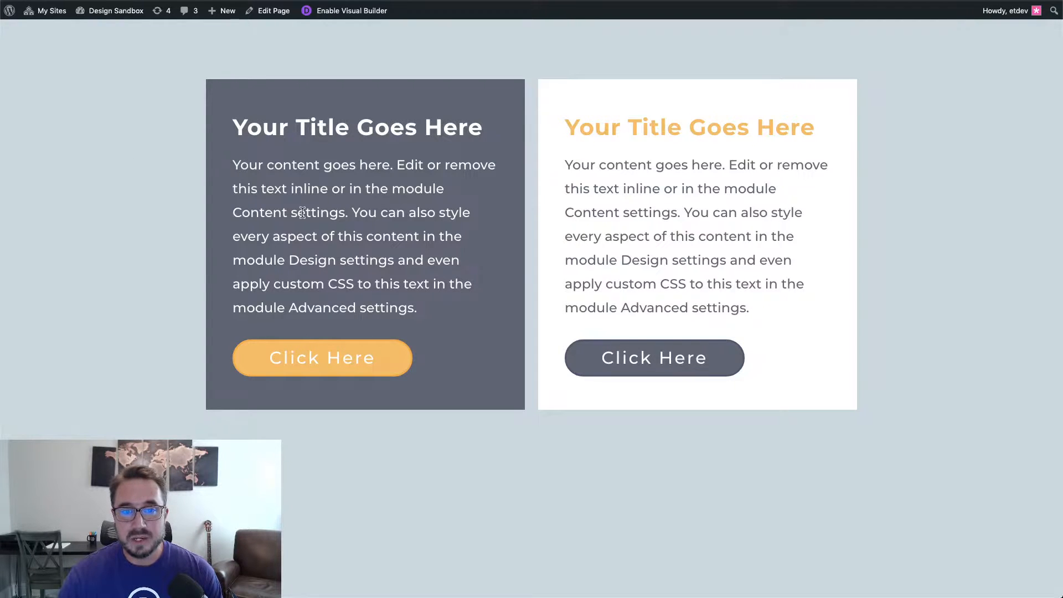
- Inspect the styled card page in the browser's developer tools and widen the responsive viewport to about 1860 px to examine the layout
right_click(918, 220)
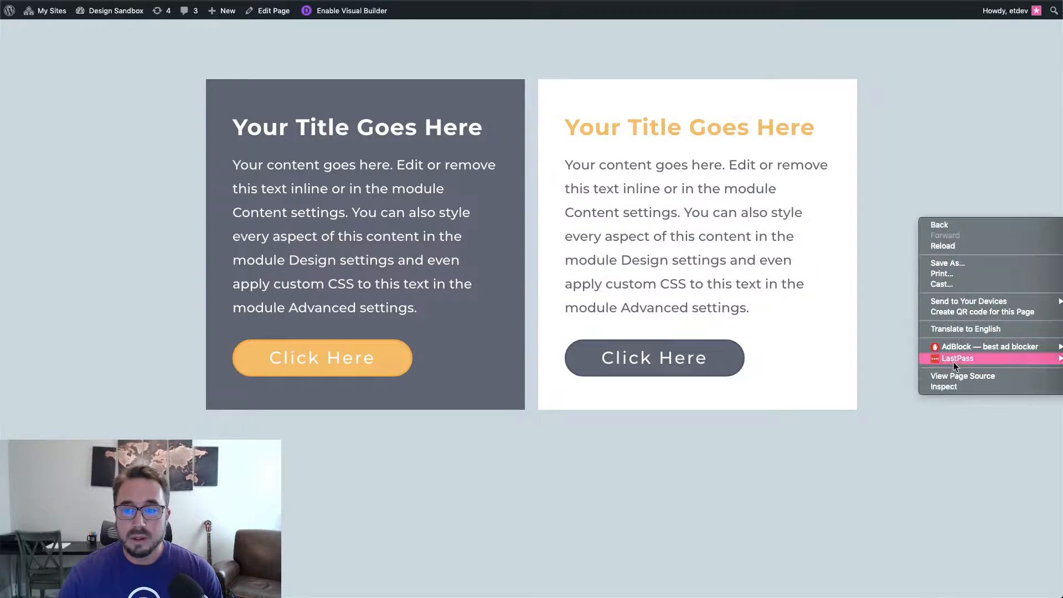
click(955, 387)
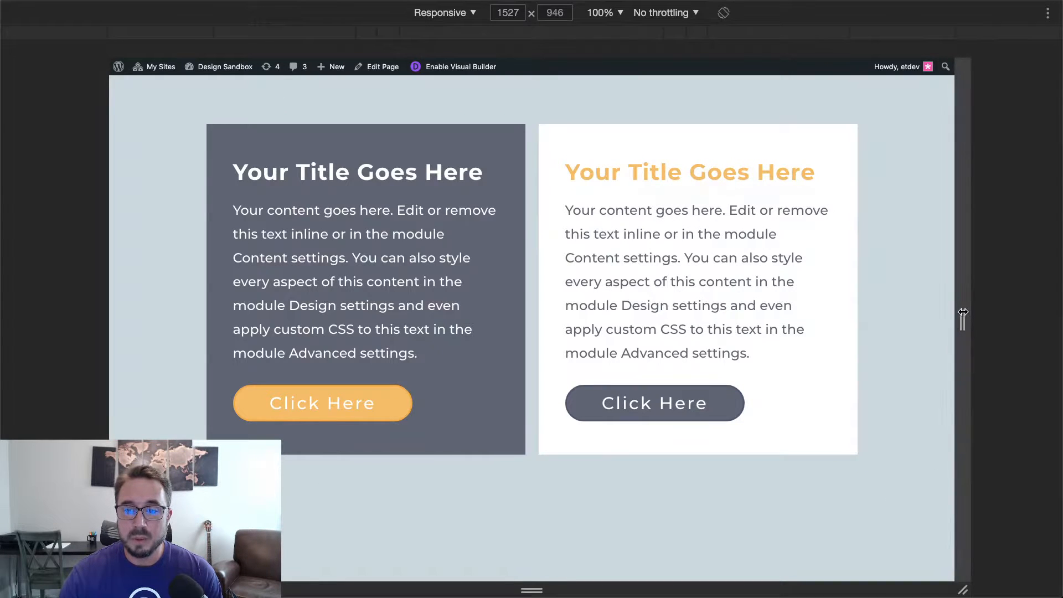
drag(963, 313, 1048, 285)
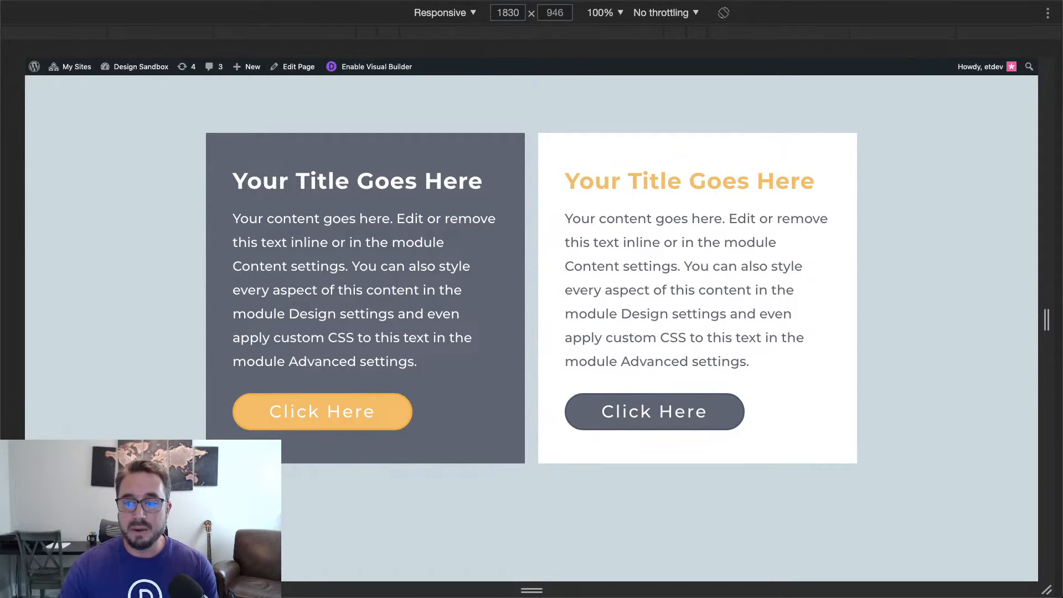
drag(1046, 318, 1062, 275)
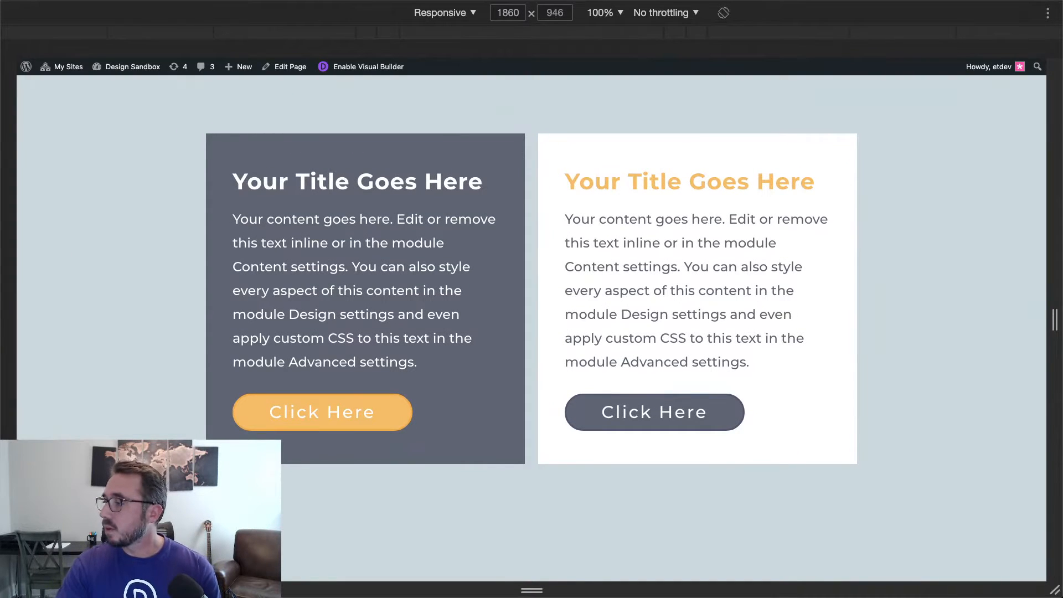